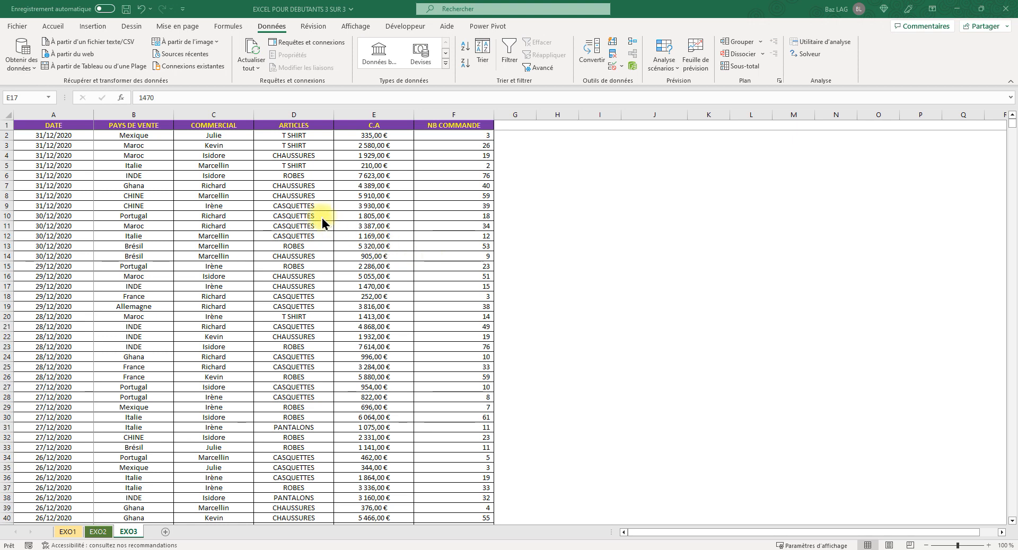
left_click(212, 206)
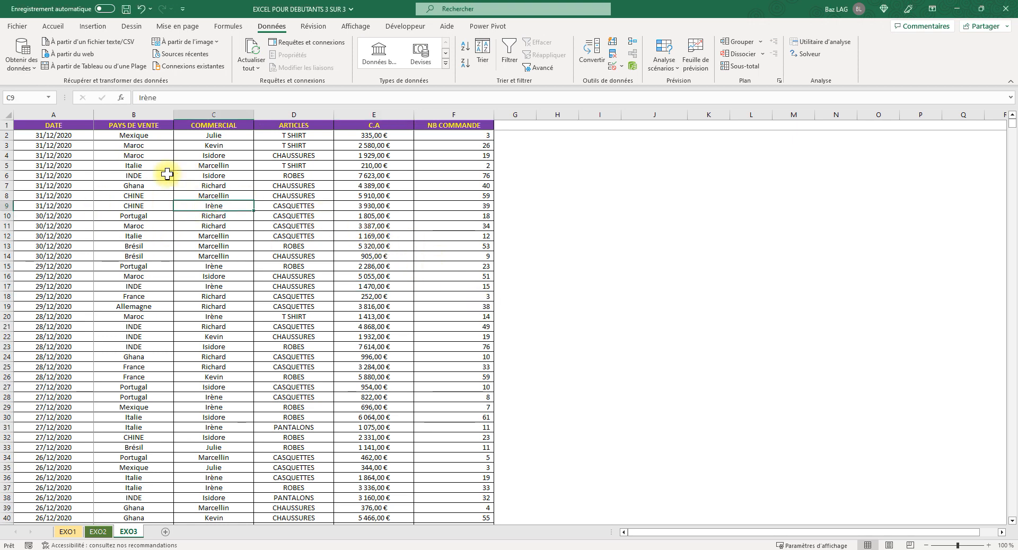
left_click(7, 139)
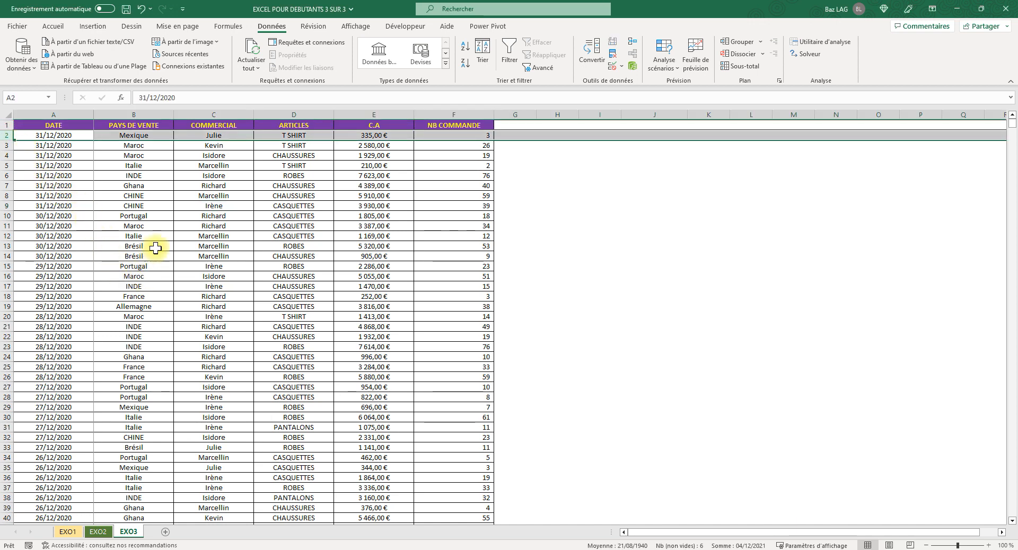
left_click(9, 407)
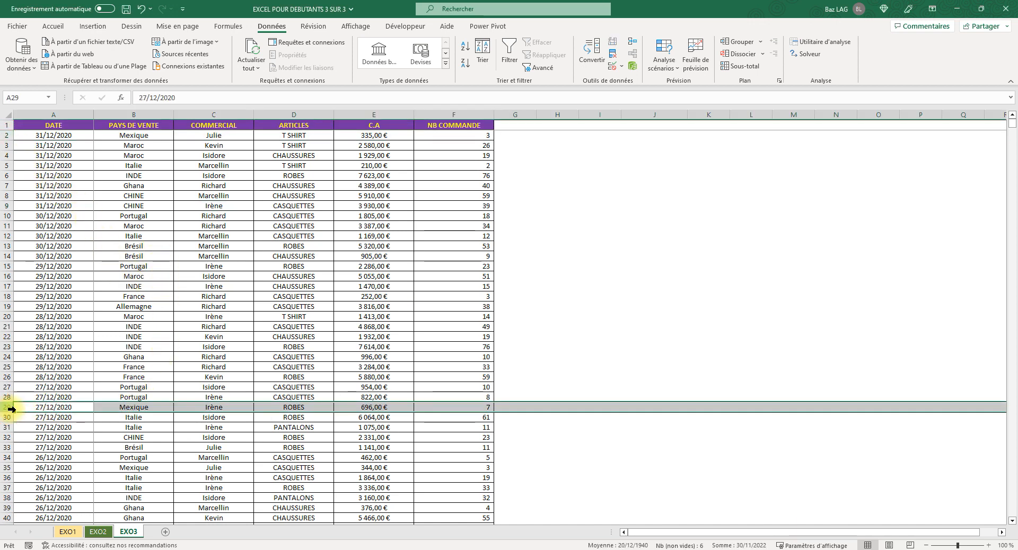
mouse_move(1012, 130)
left_mouse_down()
mouse_move(1012, 154)
mouse_move(1010, 124)
left_mouse_up()
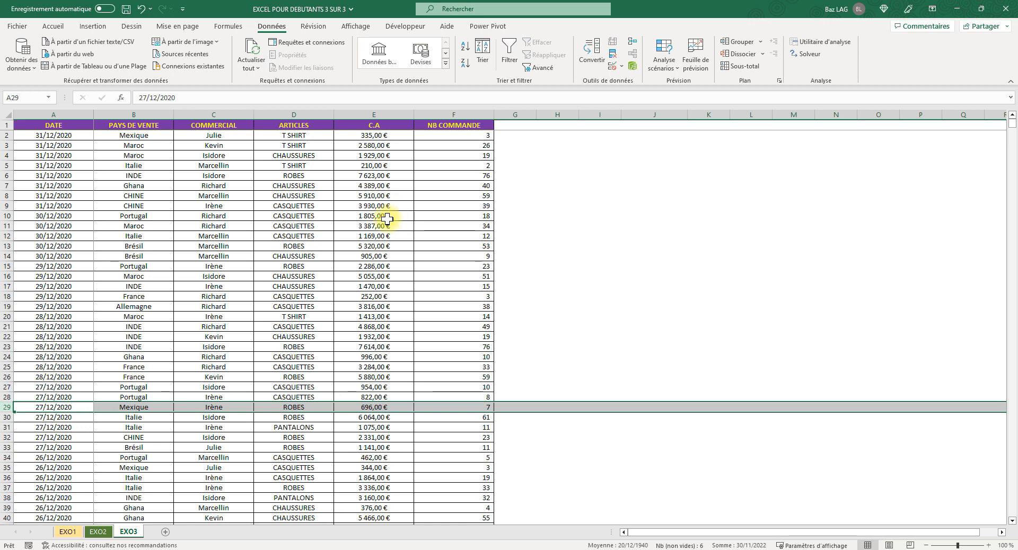
left_click(227, 175)
Step: Turn on filtering for the header row of the sales table, from DATE to NB COMMANDE
left_click_drag(59, 125, 467, 125)
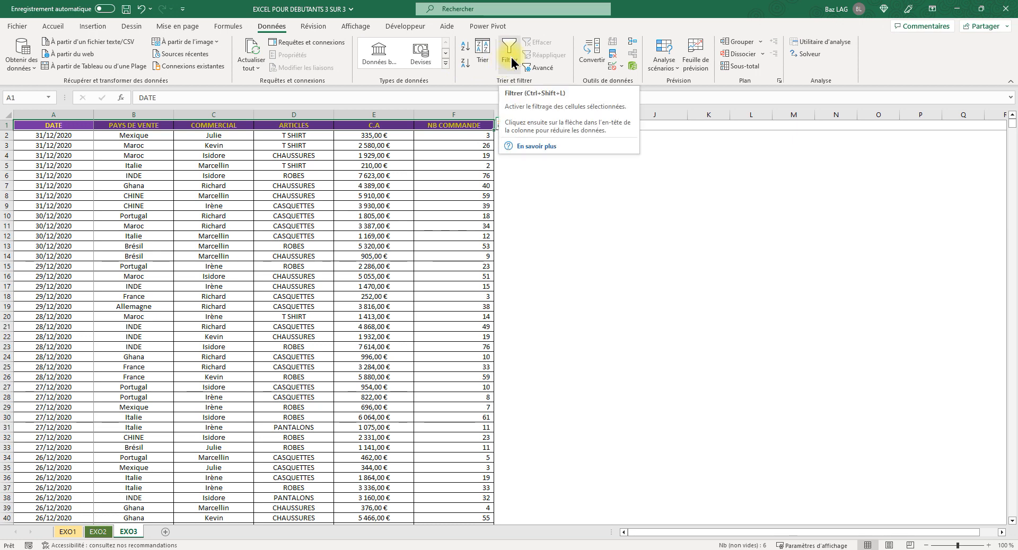
left_click(510, 60)
left_click(217, 226)
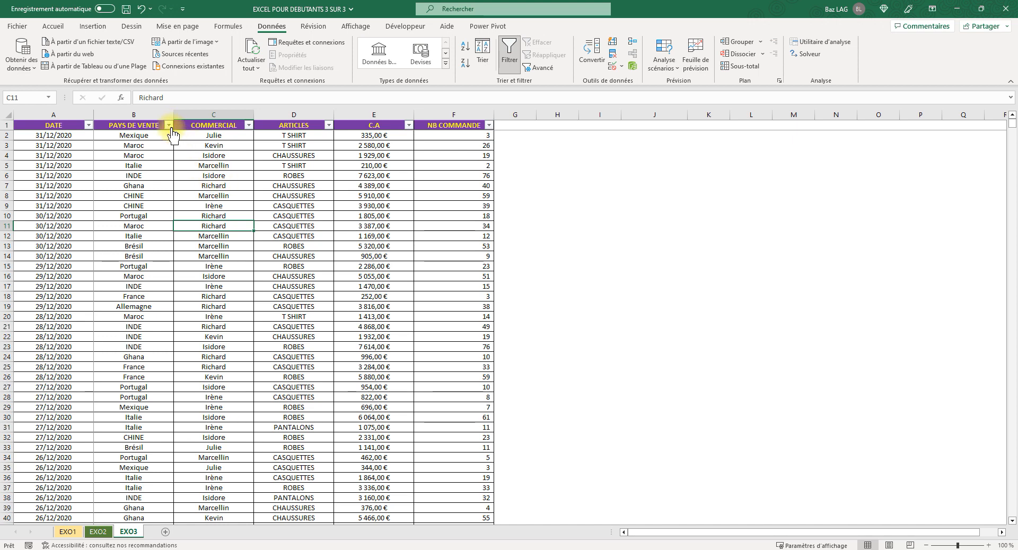
Step: Filter the PAYS DE VENTE column to show only Mexique
left_click(169, 126)
left_click(71, 250)
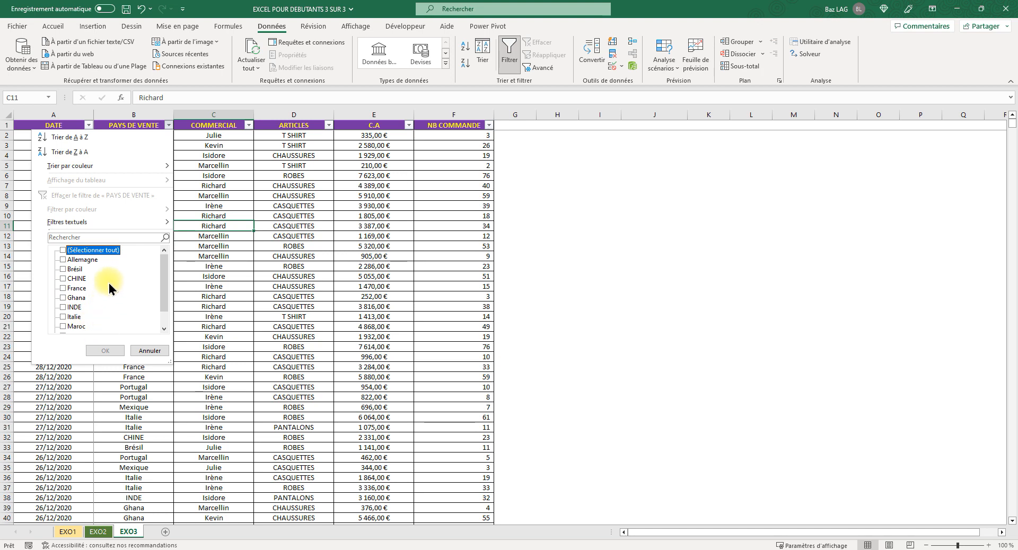
left_click_drag(164, 280, 165, 293)
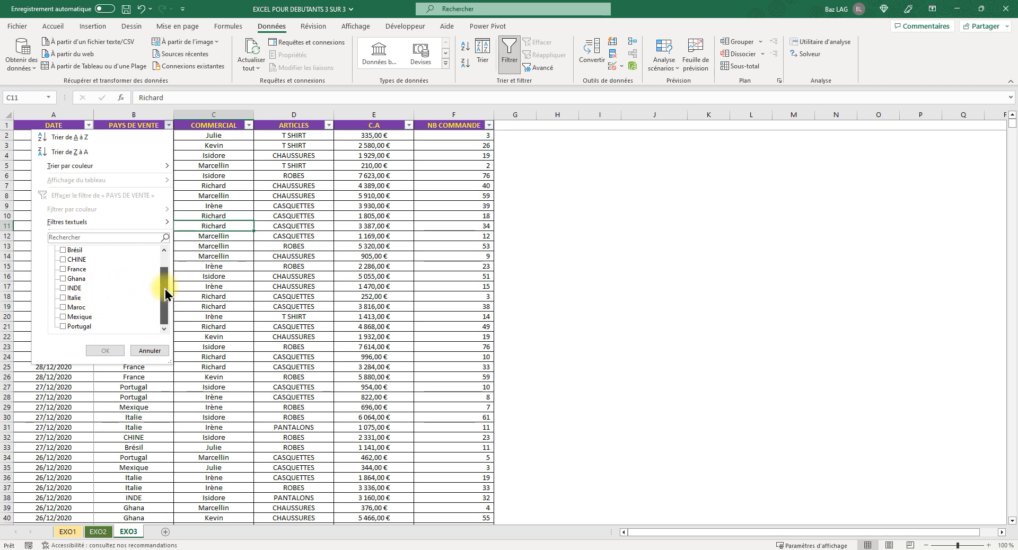
left_click(74, 316)
left_click(105, 350)
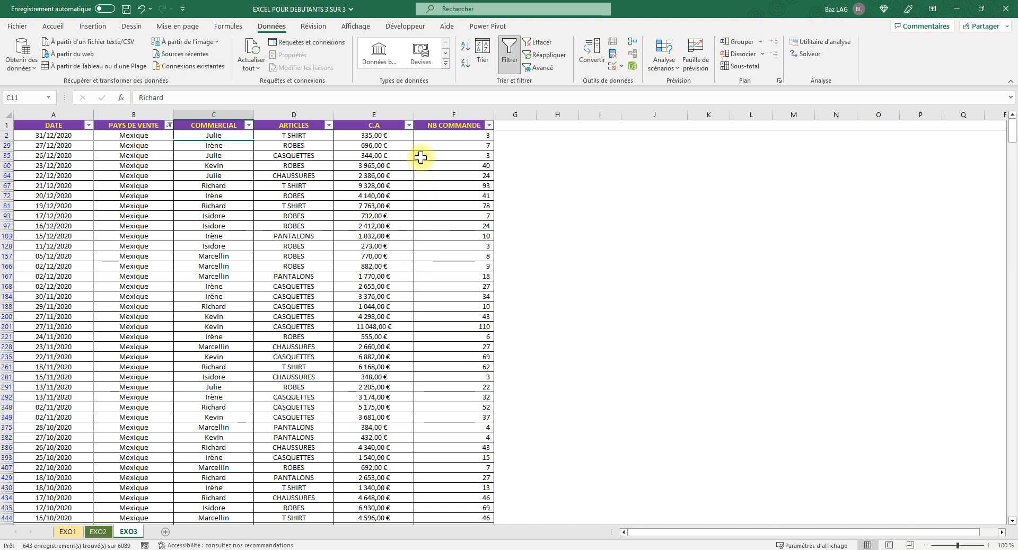
Step: Check the sum of the C.A column for the Mexique rows, and clear the filter
left_click(379, 110)
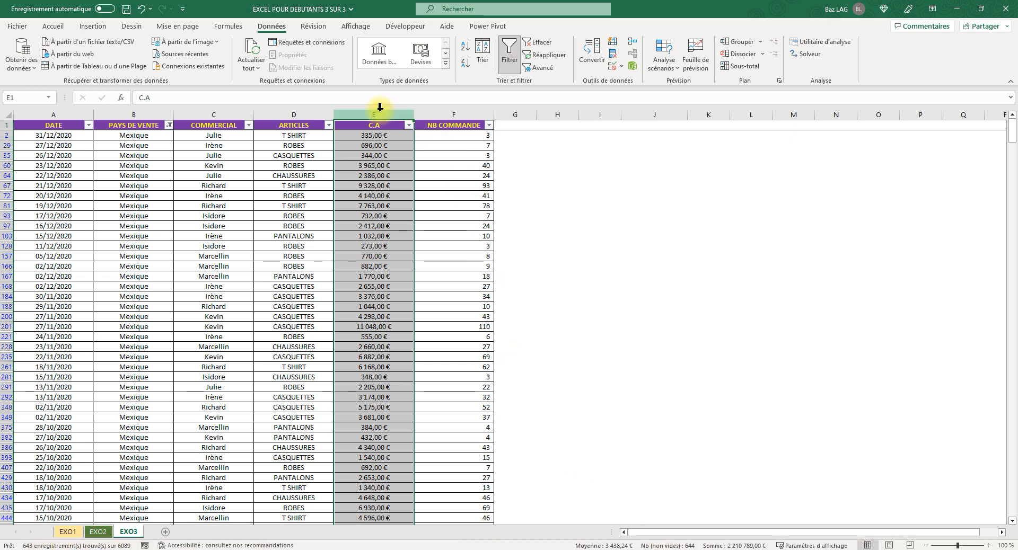
left_click(384, 127)
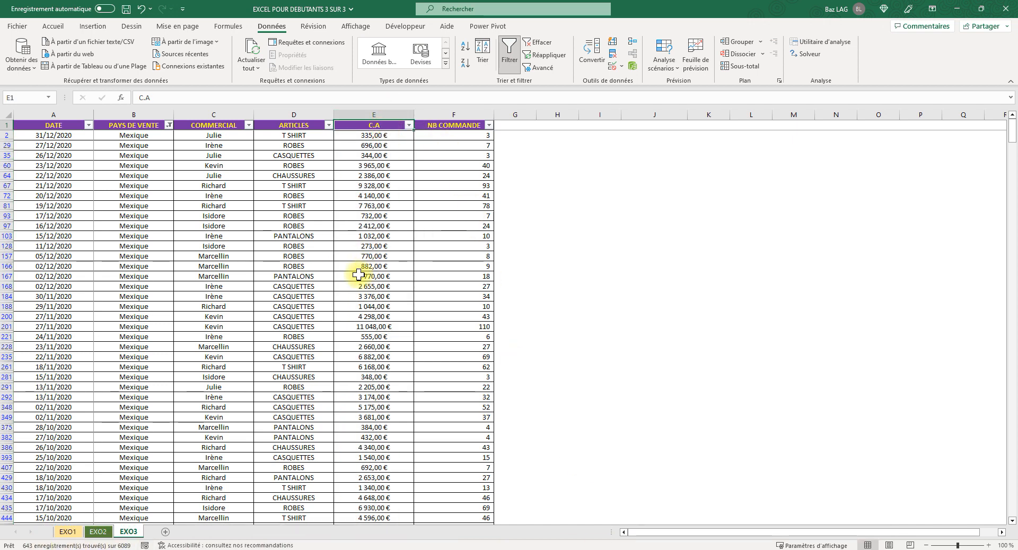
left_click(385, 112)
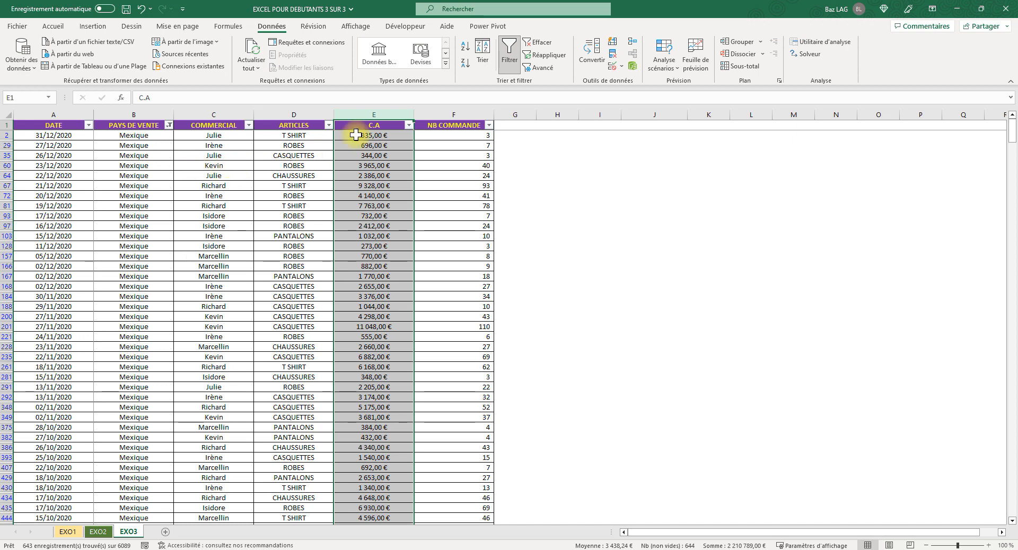
left_click(541, 42)
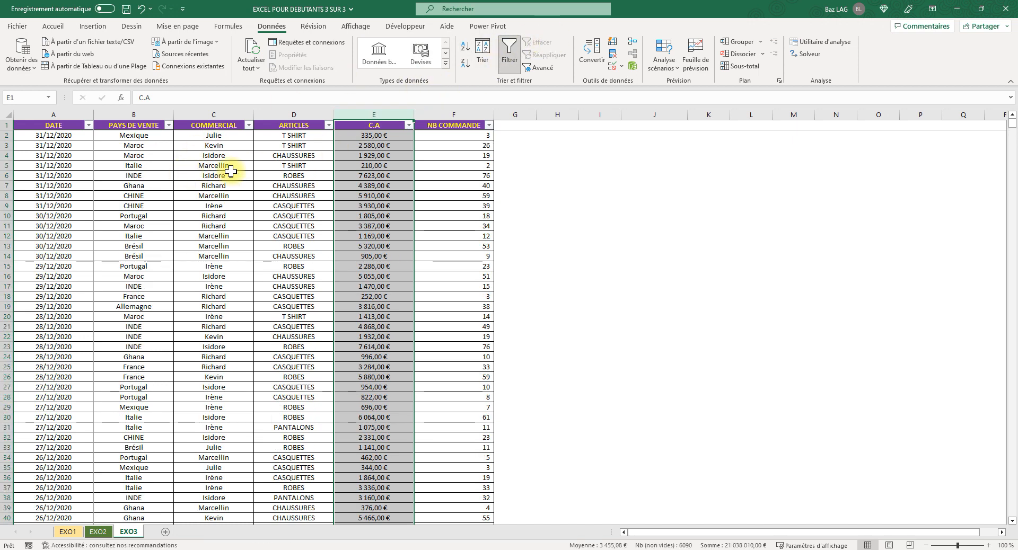
Step: Filter the PAYS DE VENTE column to show only France
left_click(169, 125)
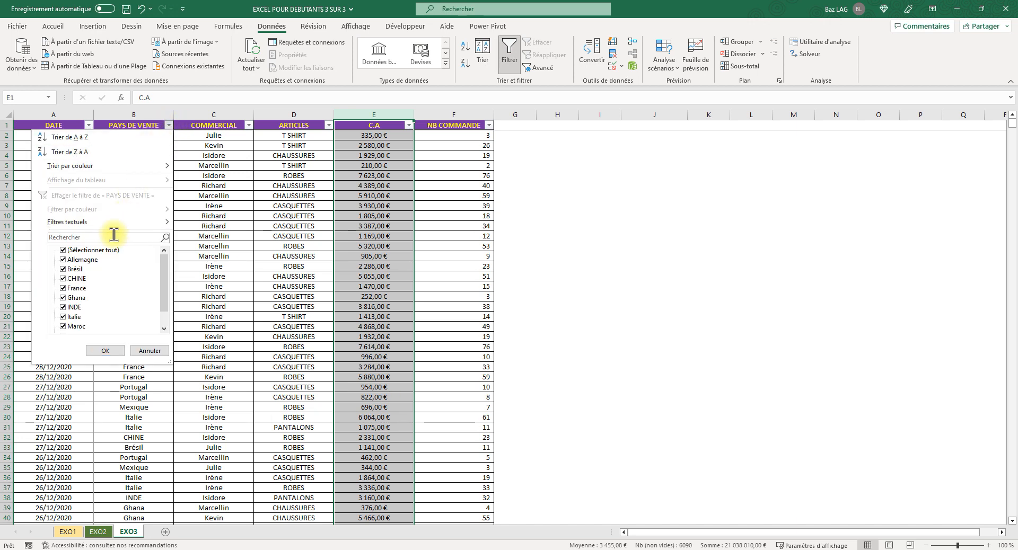
left_click(85, 250)
left_click(74, 289)
left_click(105, 351)
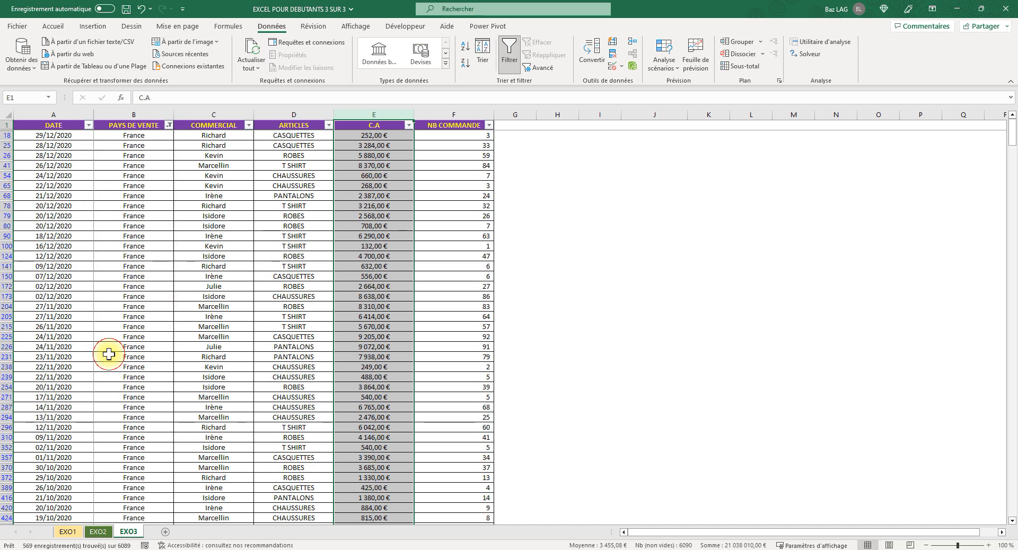
Step: Narrow the France rows to the third salesperson listed in the COMMERCIAL filter
left_click(249, 126)
left_click(158, 249)
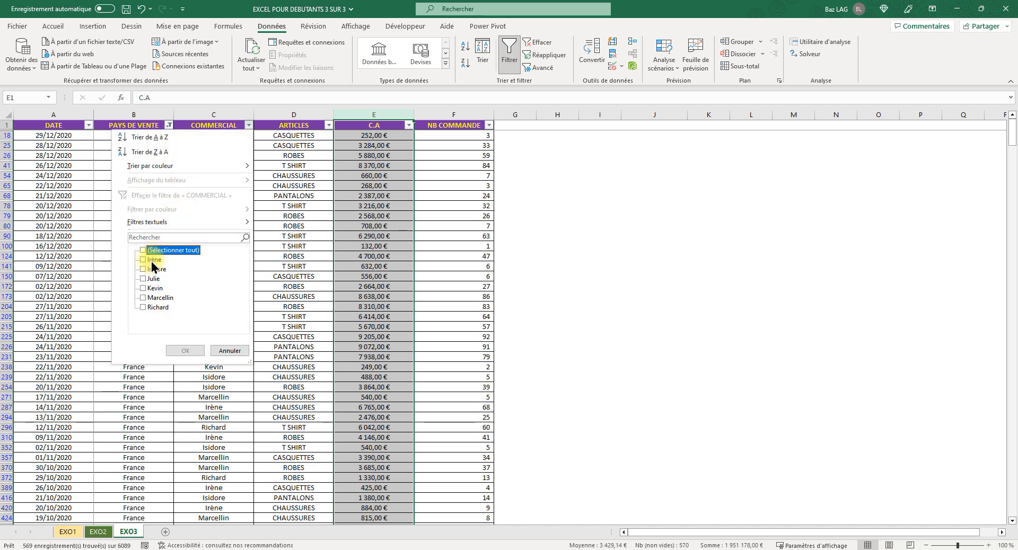
left_click(154, 278)
left_click(182, 351)
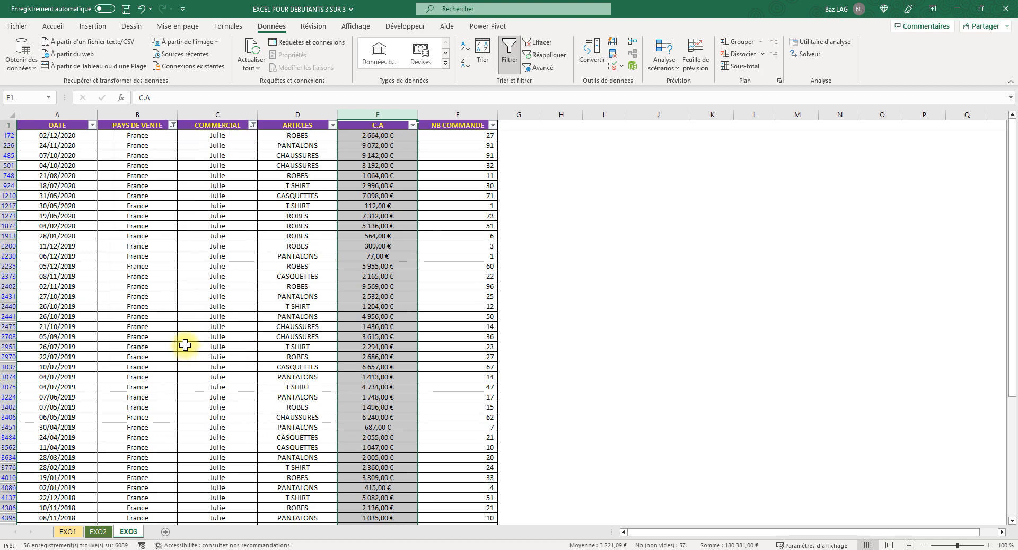
Step: Check the sum of the C.A column for the salesperson's France rows, and clear all filters
left_click(404, 193)
left_click(396, 115)
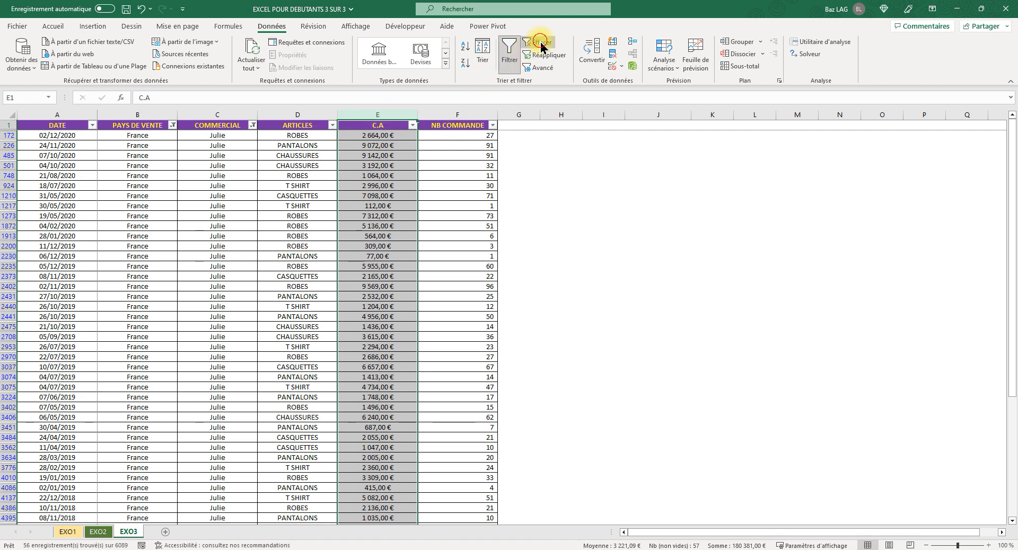
left_click(541, 47)
Step: Filter the PAYS DE VENTE column to show only Allemagne
left_click(168, 125)
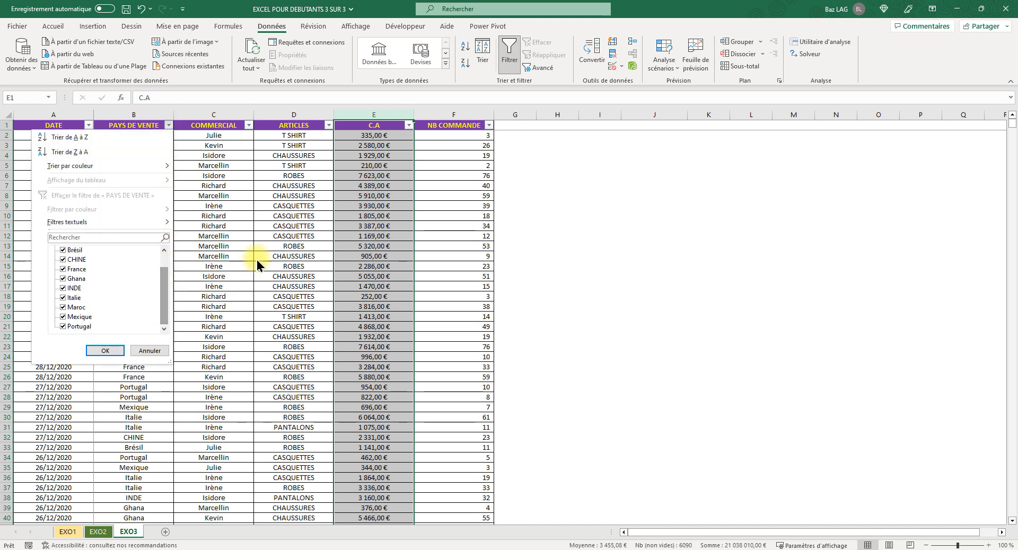
left_click(265, 254)
left_click(177, 125)
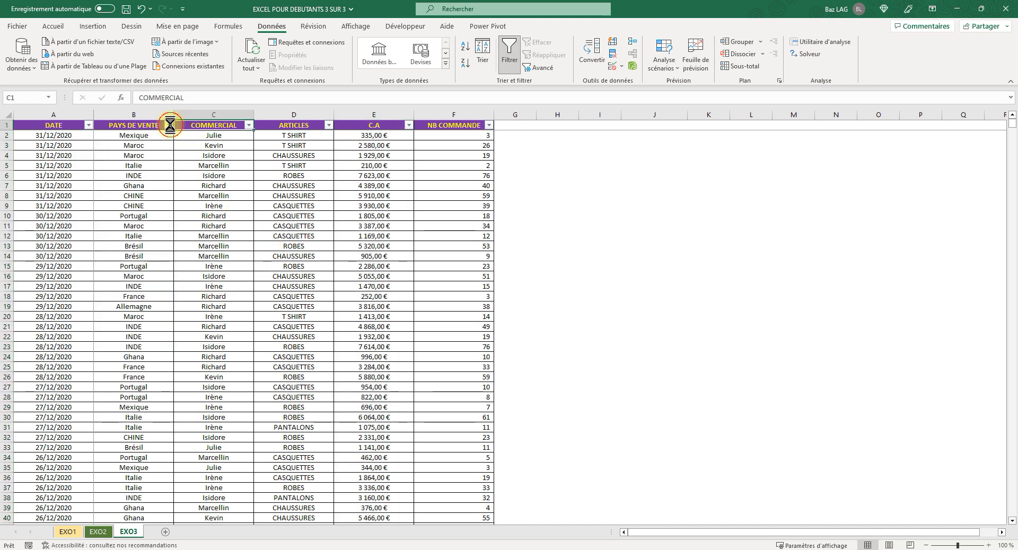
left_click(168, 125)
left_click(74, 248)
left_click(68, 258)
left_click(101, 350)
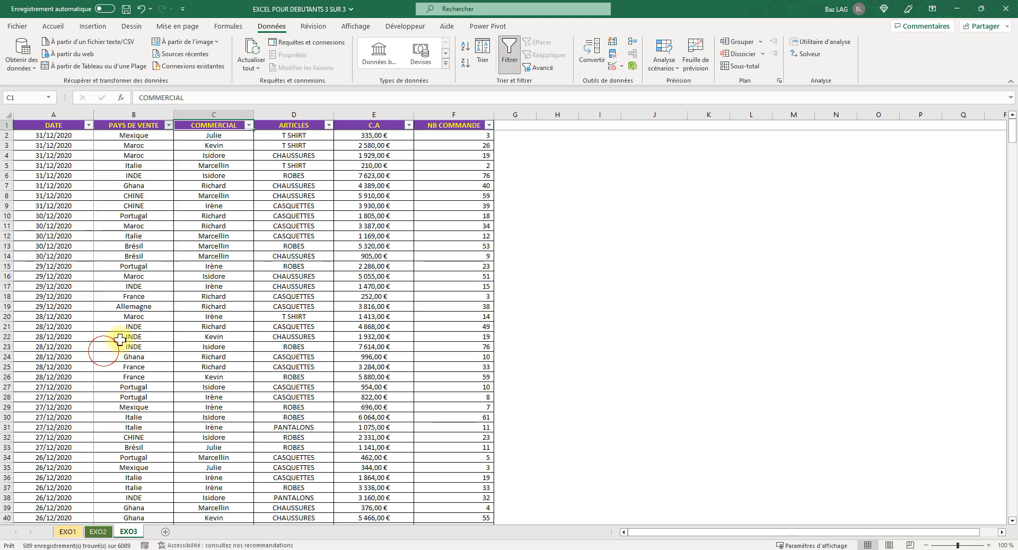
Step: Check the sum of the C.A column for the Allemagne rows, and clear the filter
left_click(373, 114)
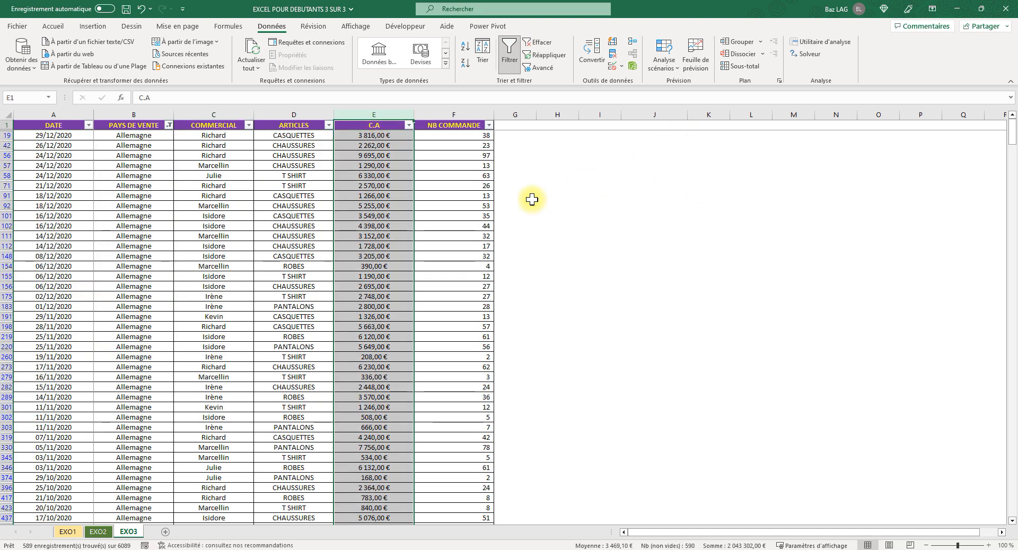
left_click(538, 43)
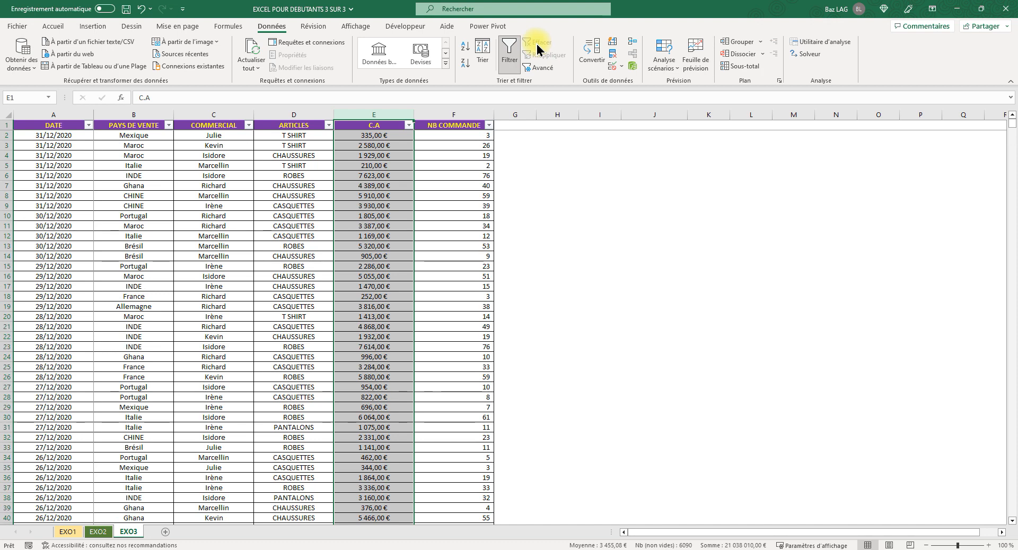
Step: Create a pivot table on a new worksheet from columns A to F of the EXO3 sheet
left_click(64, 115)
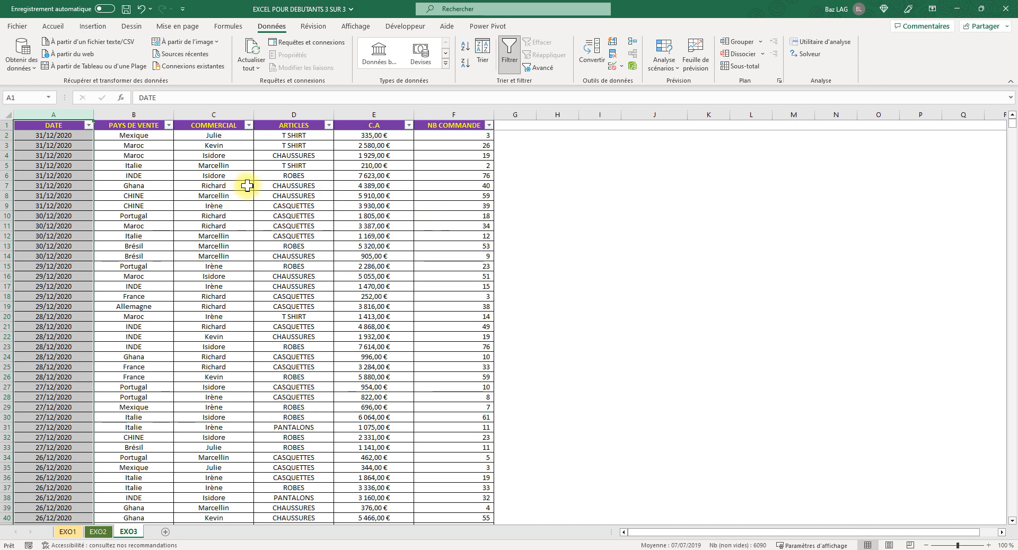
left_click(175, 206)
left_click(66, 114)
left_click_drag(65, 114, 452, 127)
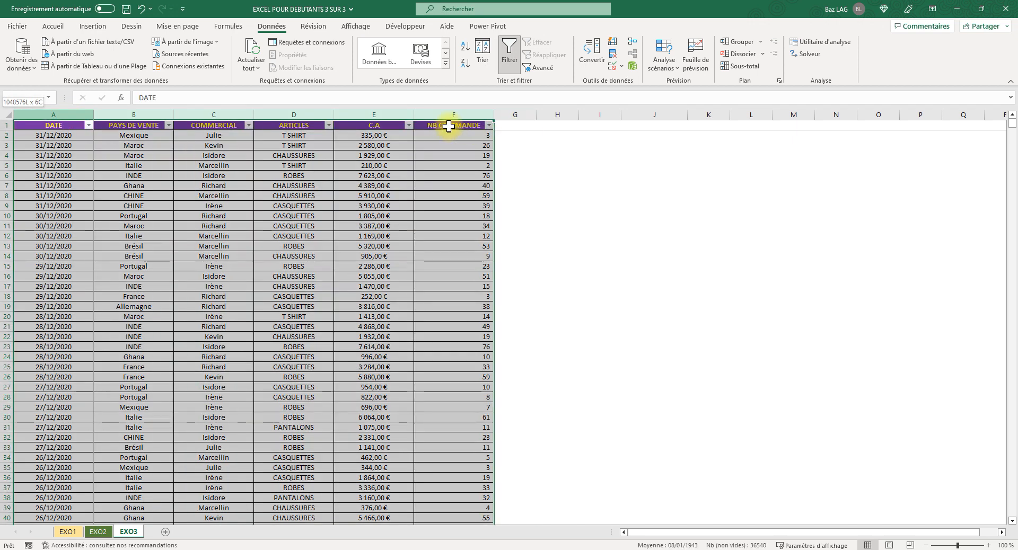
left_click(92, 26)
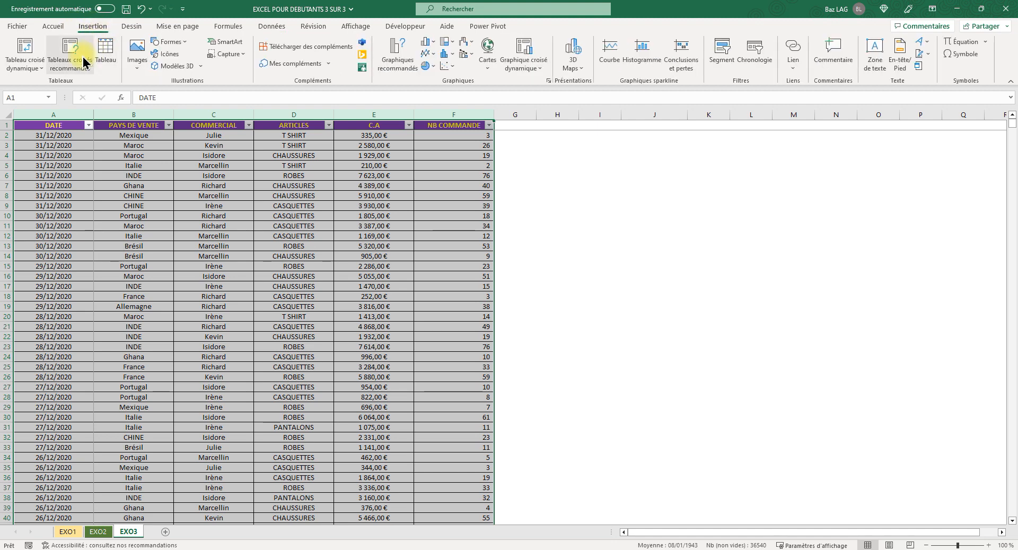
left_click(30, 55)
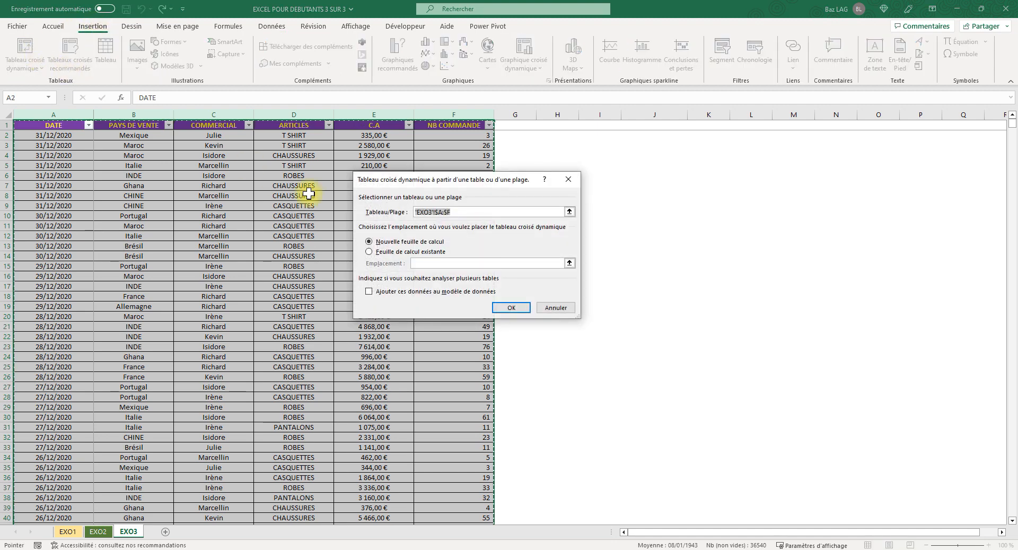
left_click(509, 308)
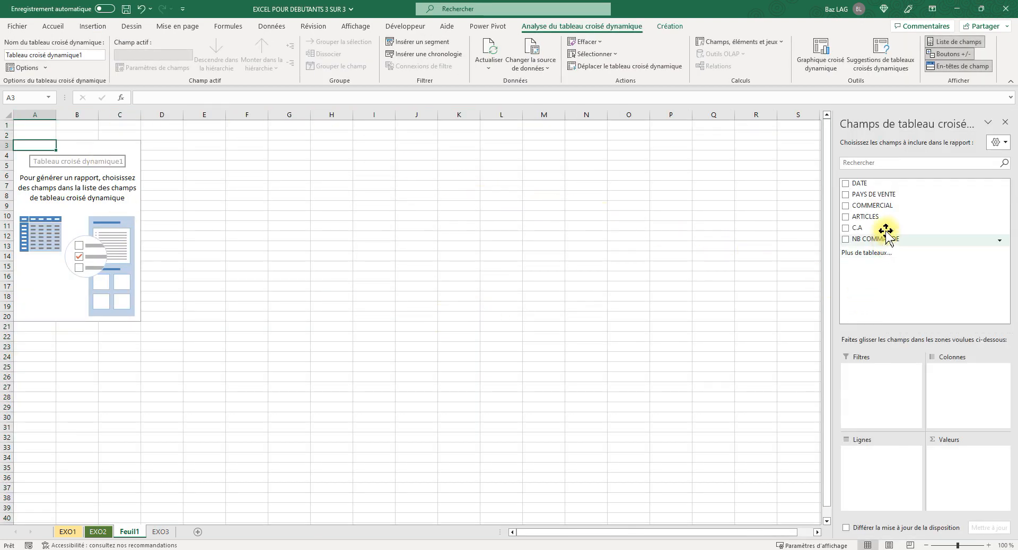
Step: Place PAYS DE VENTE in the pivot table's rows and sum C.A in its values
left_click_drag(891, 195, 908, 474)
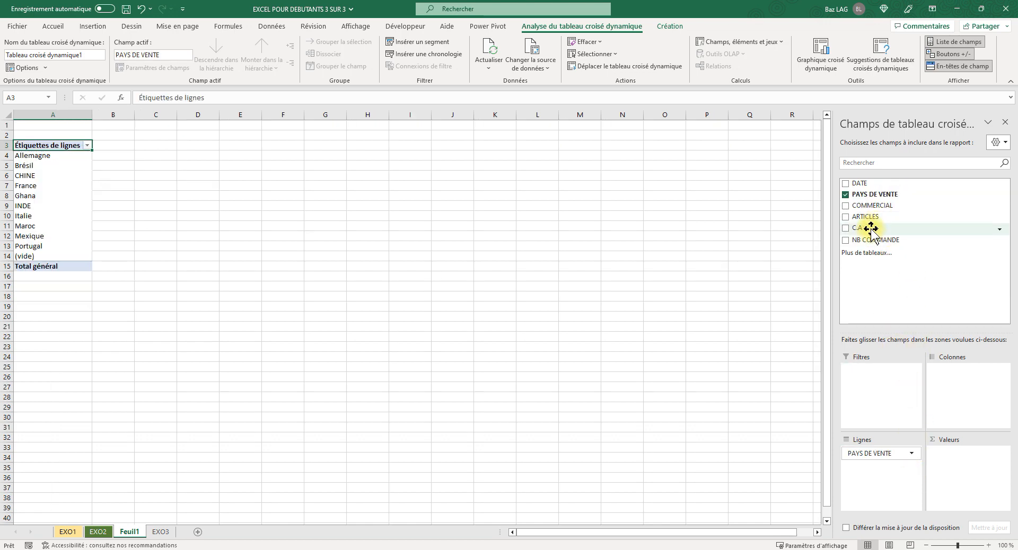
left_click_drag(870, 228, 949, 476)
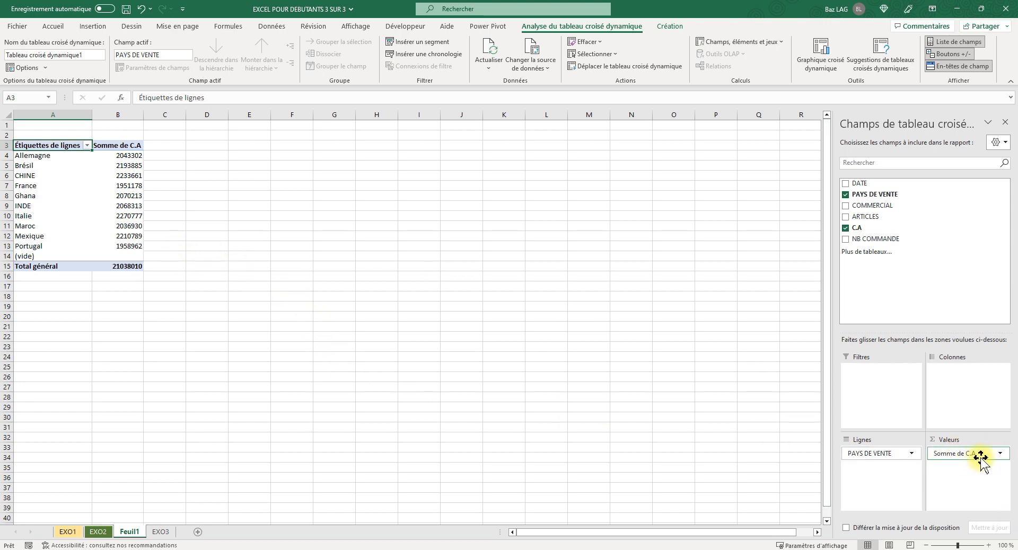
Step: Examine the summary calculations offered for the pivot table's C.A value field, such as Nombre and Moyenne, without applying any
left_click(1002, 457)
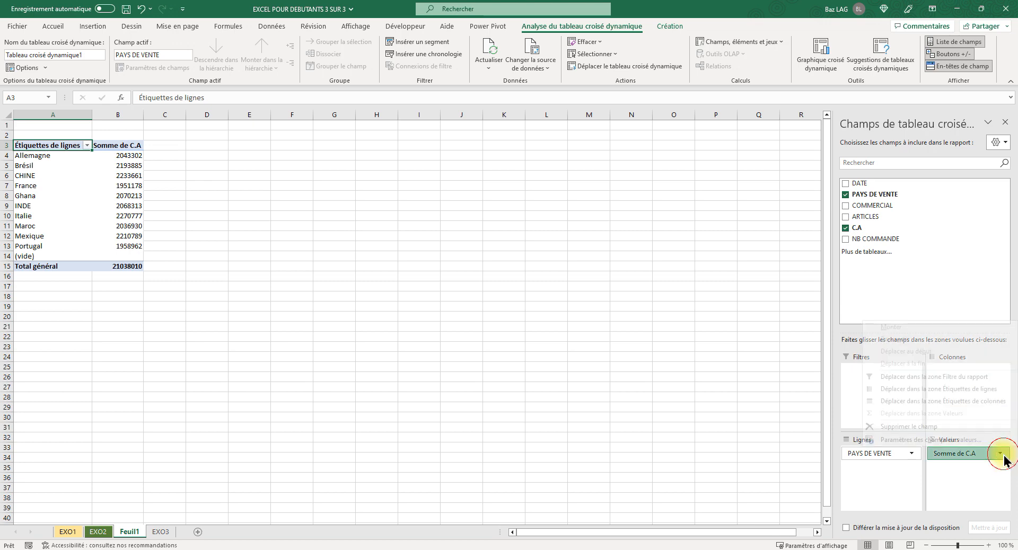
left_click(933, 442)
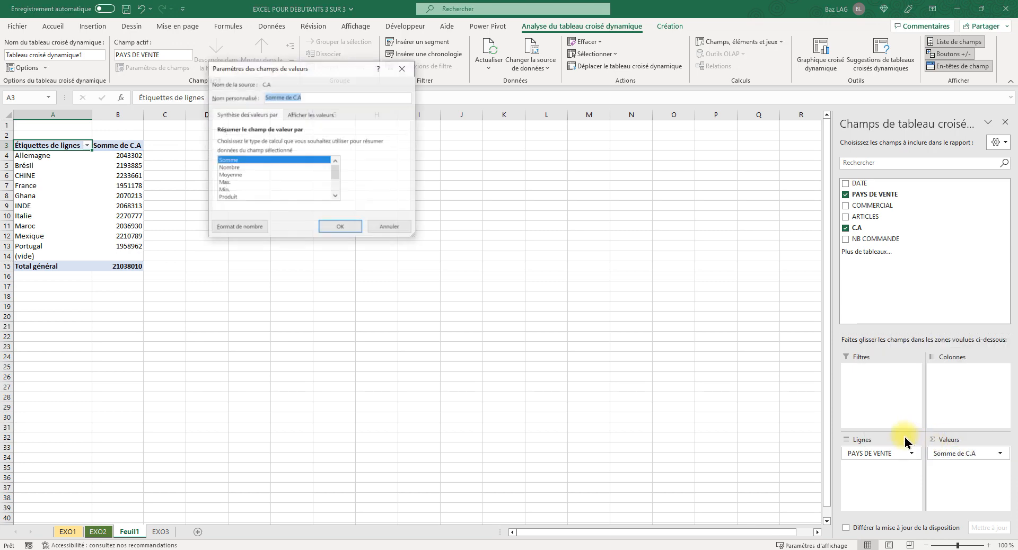
left_click(235, 167)
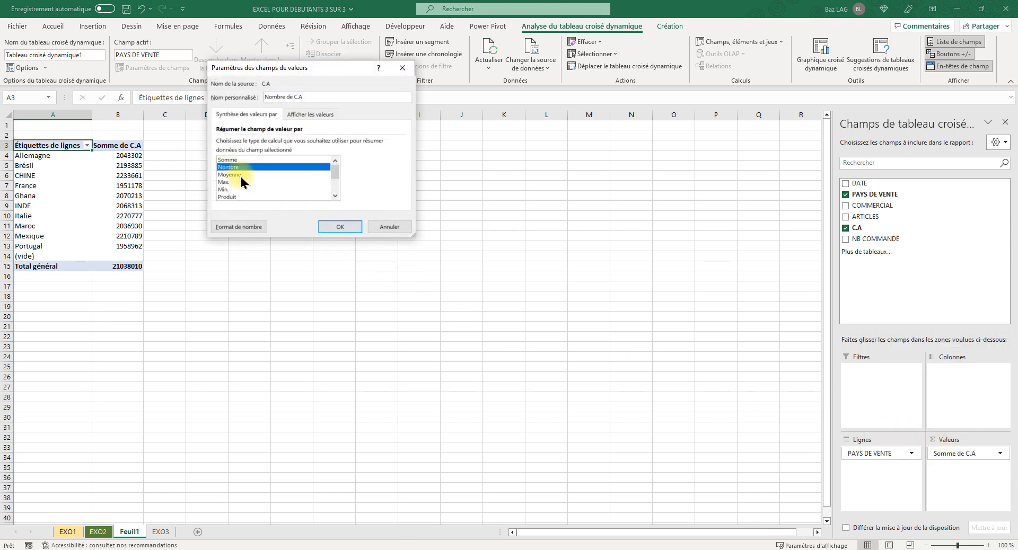
left_click(235, 174)
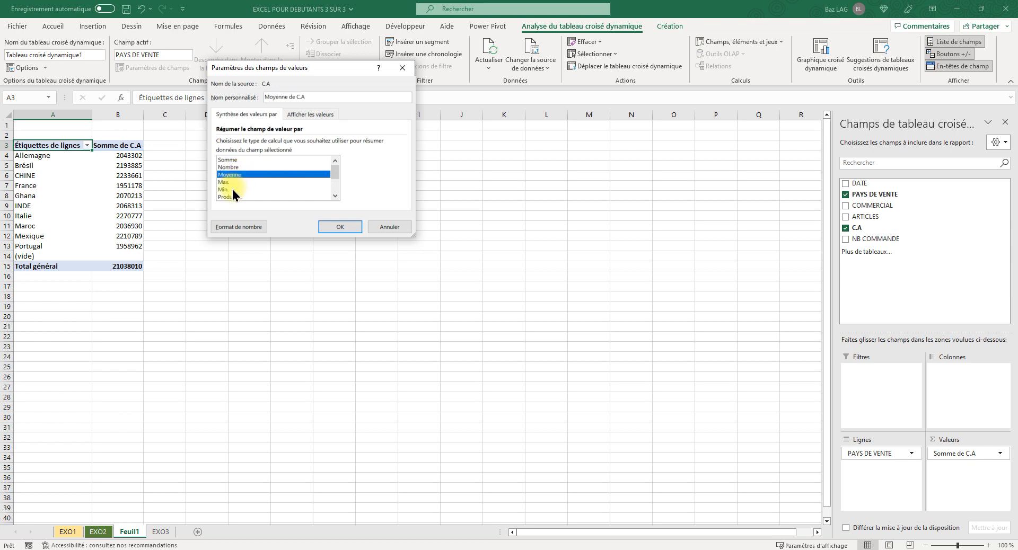
left_click(393, 227)
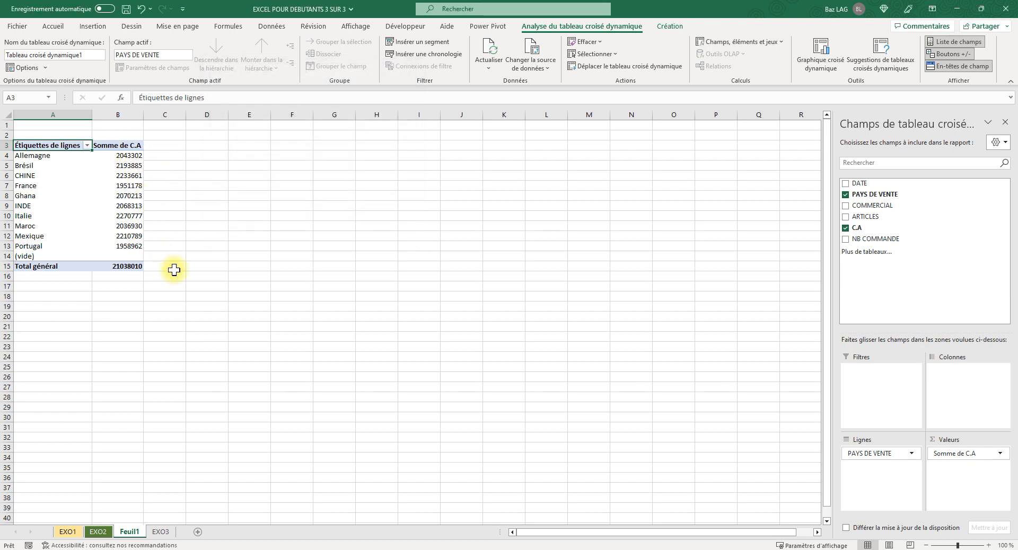
Step: Format column B, which holds the pivot table's C.A sums, with the Monétaire number format
left_click(123, 110)
left_click(525, 47)
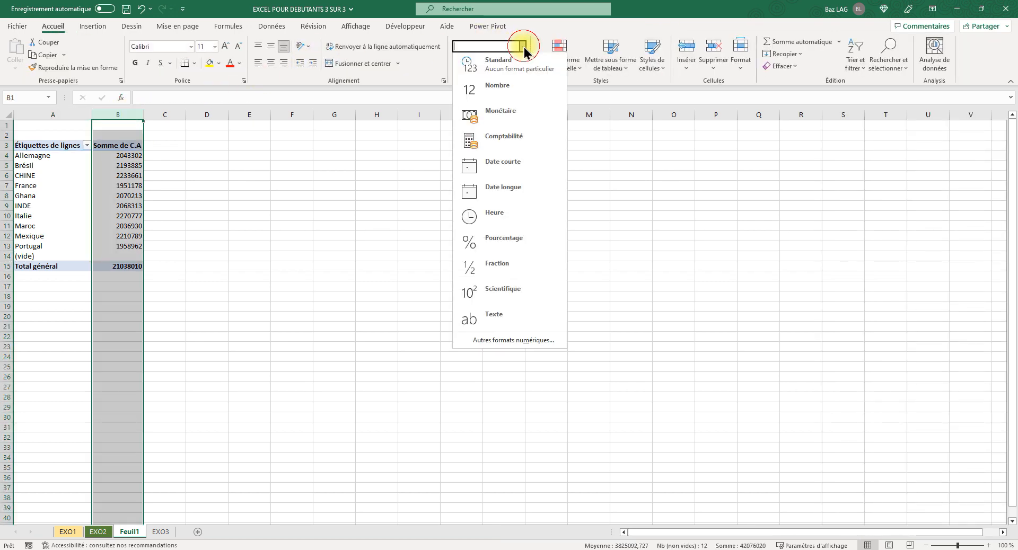
left_click(515, 125)
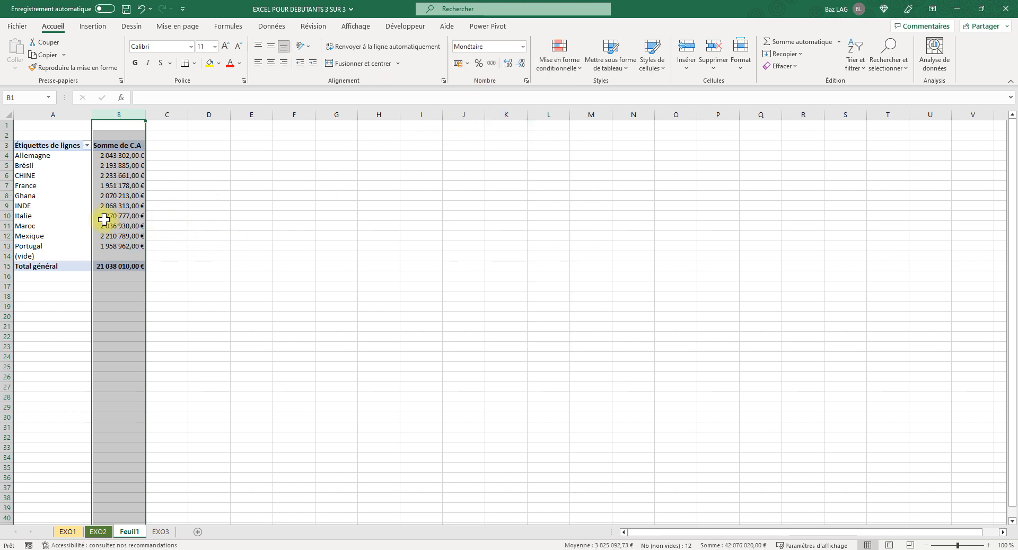
Step: Examine the currency symbols offered in the Monétaire cell format for column B, and leave without changing any
left_click(522, 46)
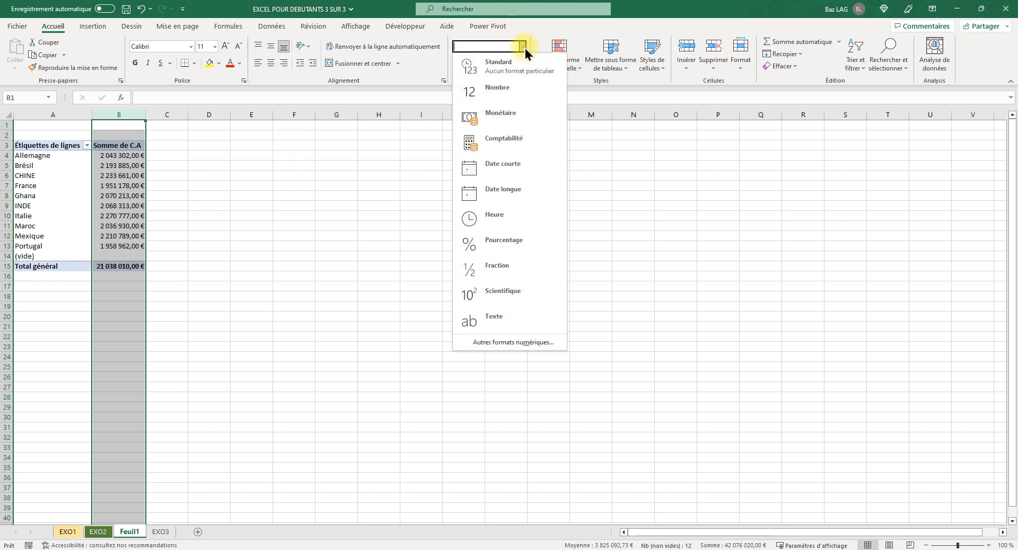
left_click(523, 343)
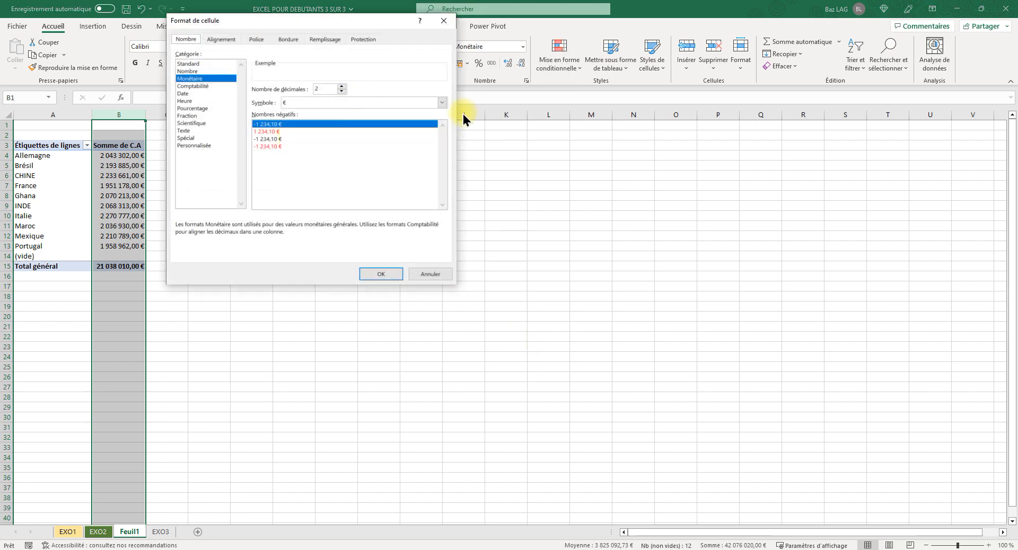
left_click(442, 102)
mouse_move(444, 125)
left_mouse_down()
mouse_move(440, 195)
mouse_move(450, 120)
left_mouse_up()
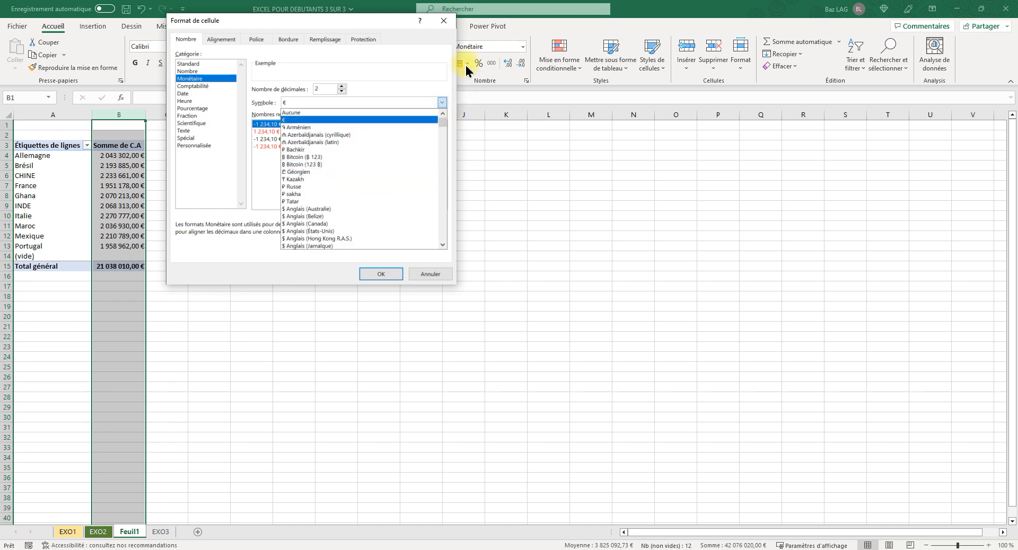
left_click(446, 22)
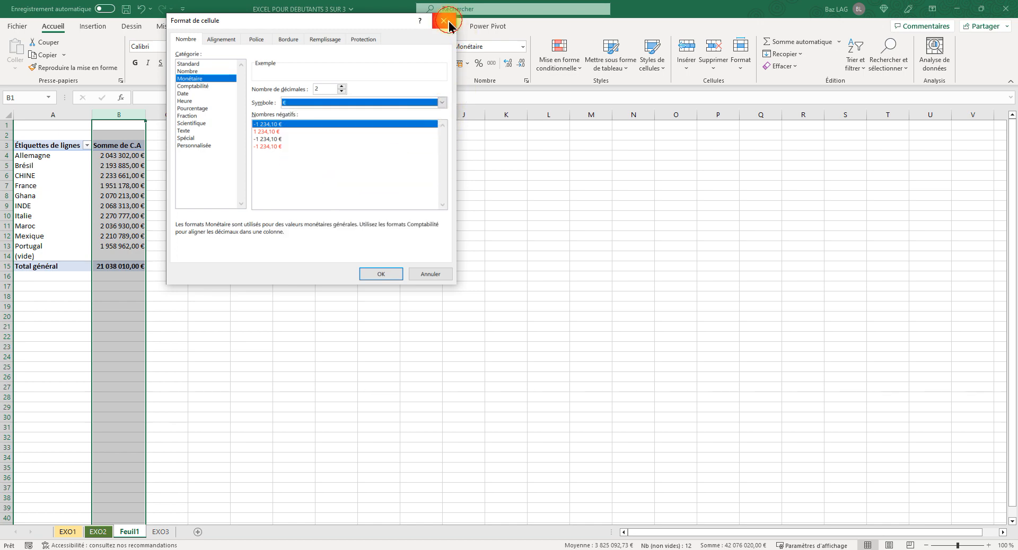
left_click(446, 277)
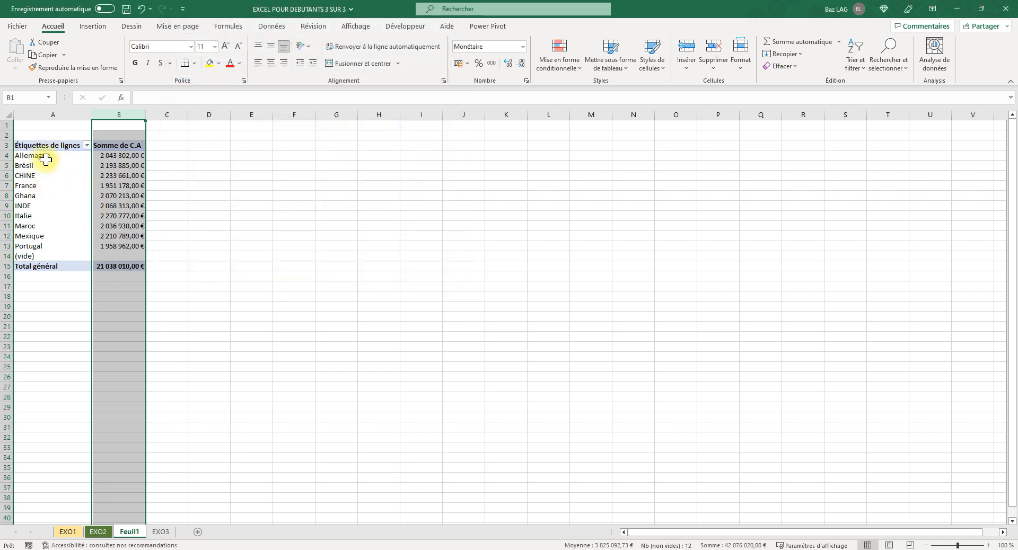
Step: Rename the pivot table's row label header as PAYS and the C.A sum header as VENTES
left_click(61, 175)
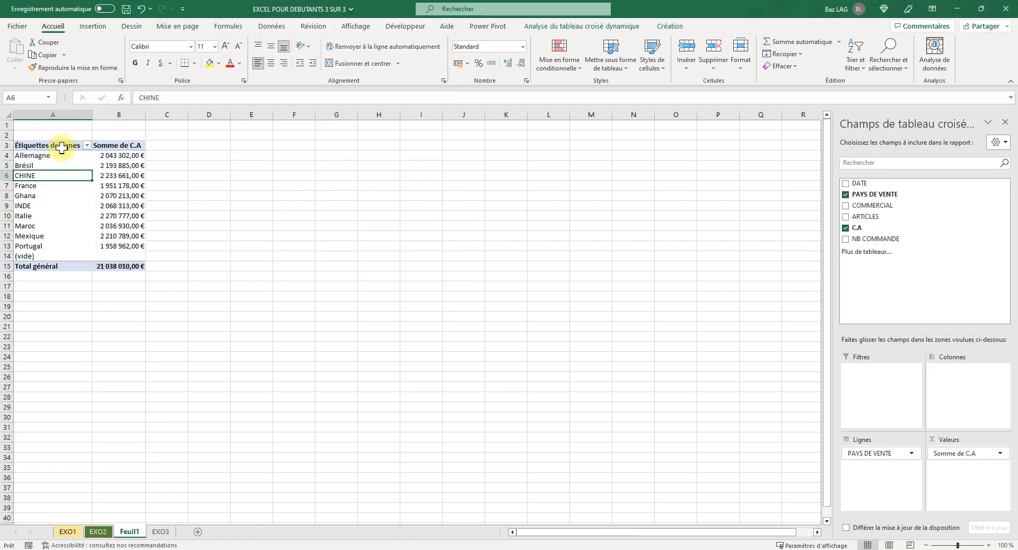
left_click(62, 147)
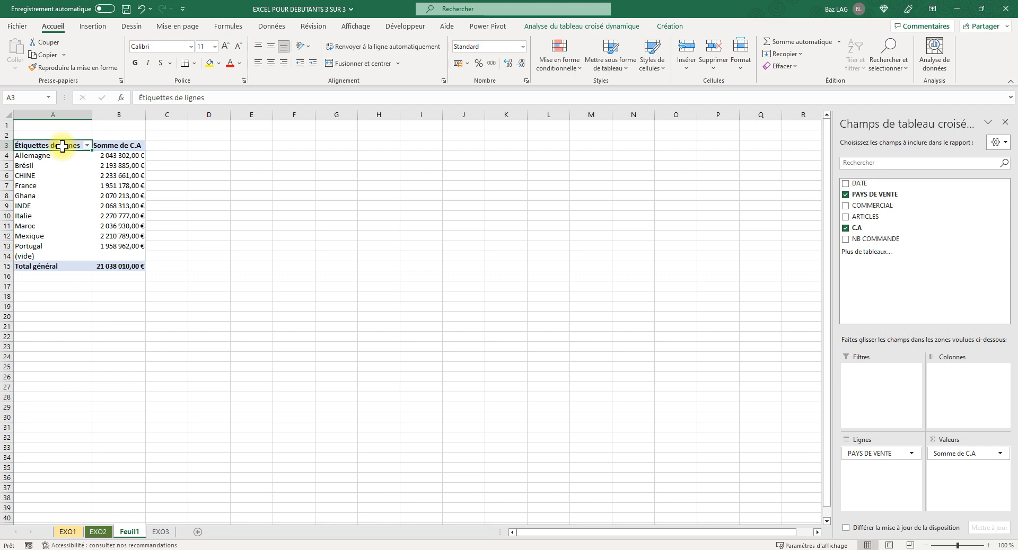
type("PAYS")
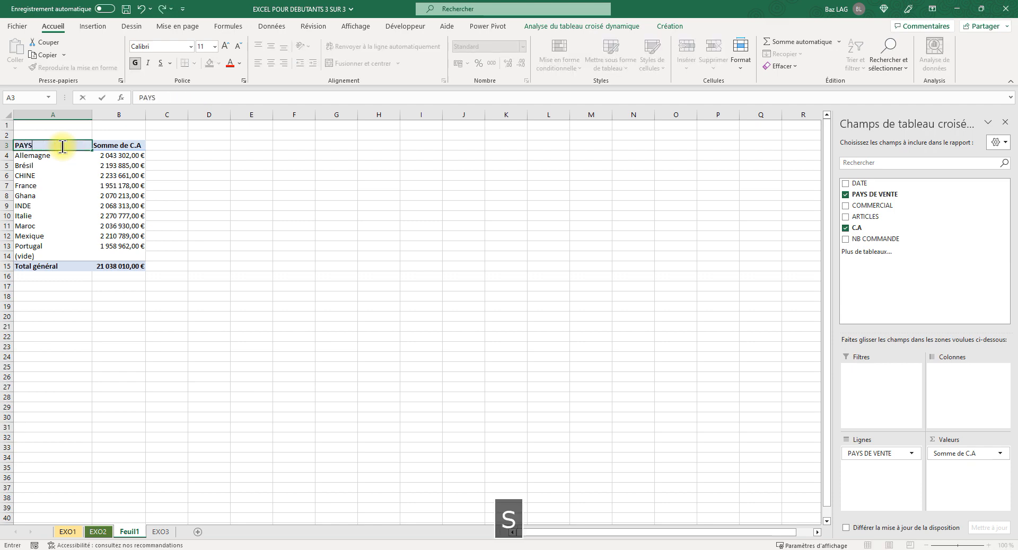
key("Tab")
type("VE")
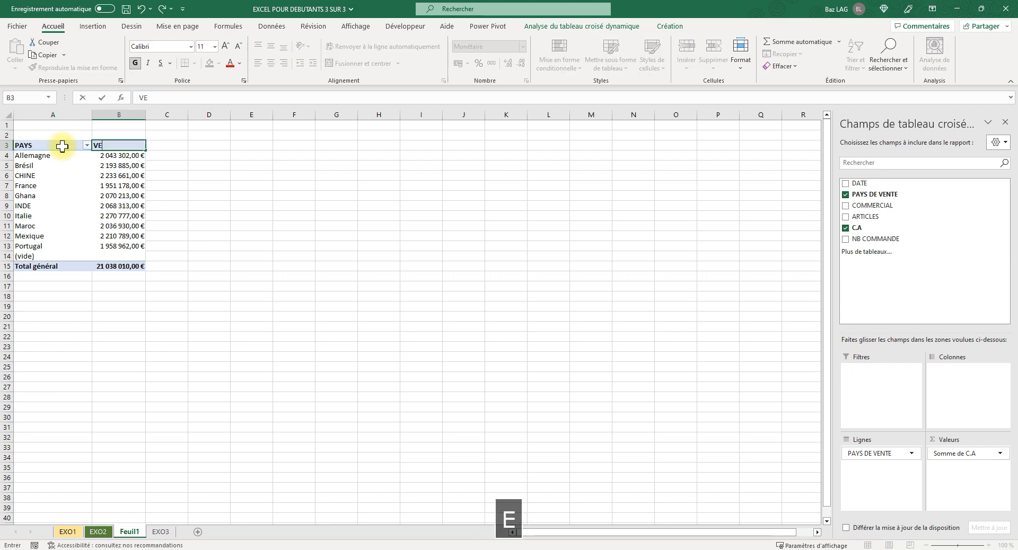
key("Tab")
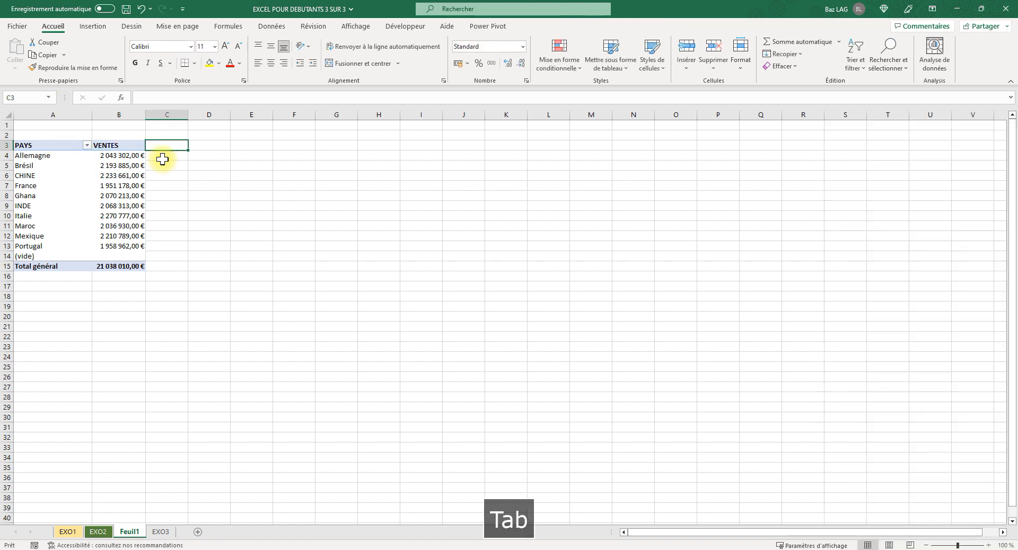
Step: Add C.A a second time to the pivot table's values and summarize this new column by Moyenne
left_click(106, 165)
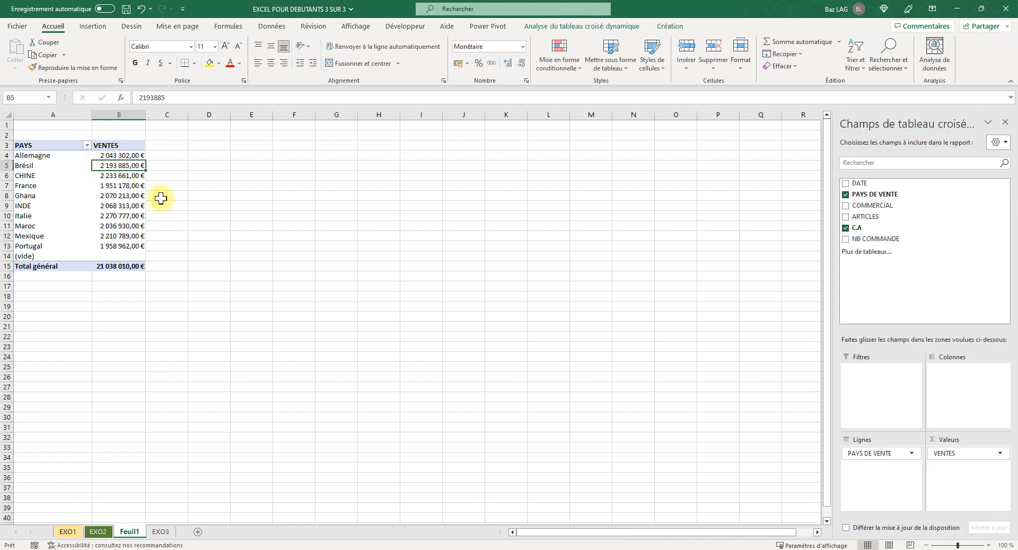
left_click_drag(856, 227, 959, 480)
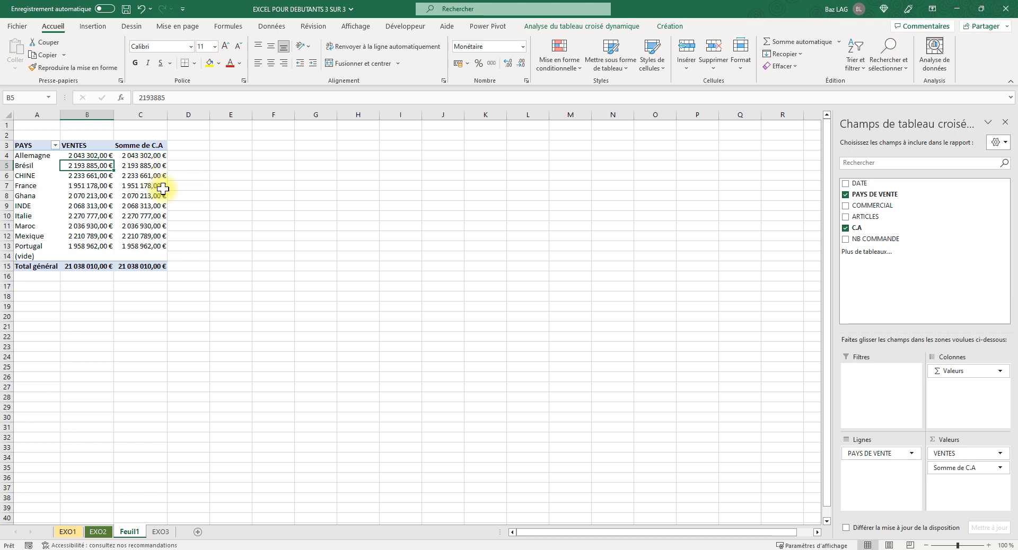
right_click(142, 159)
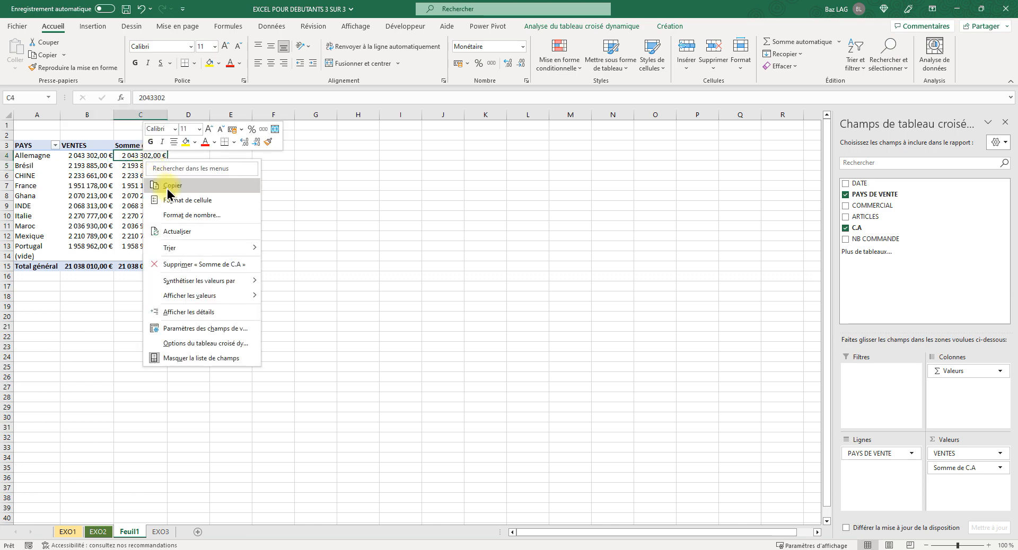
mouse_move(188, 252)
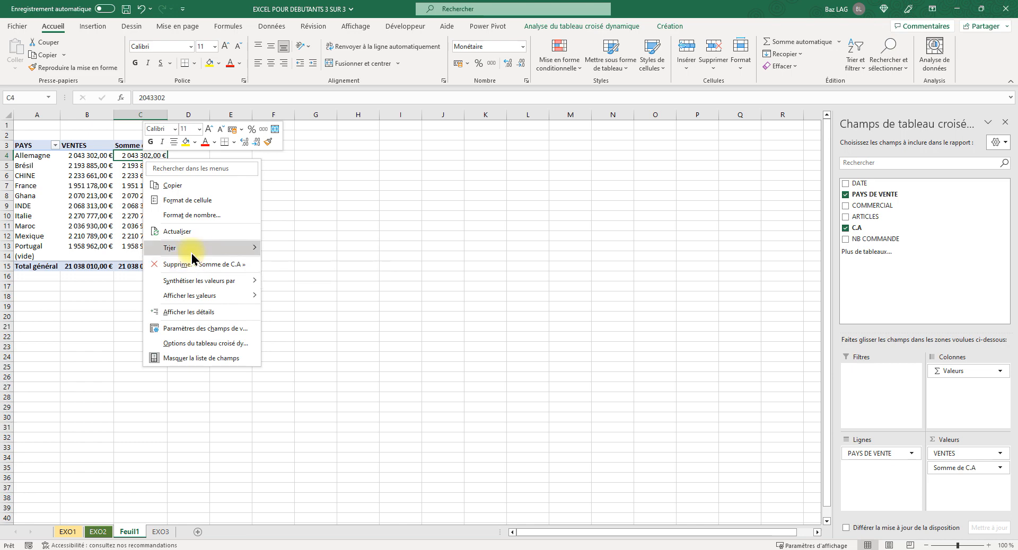
mouse_move(195, 284)
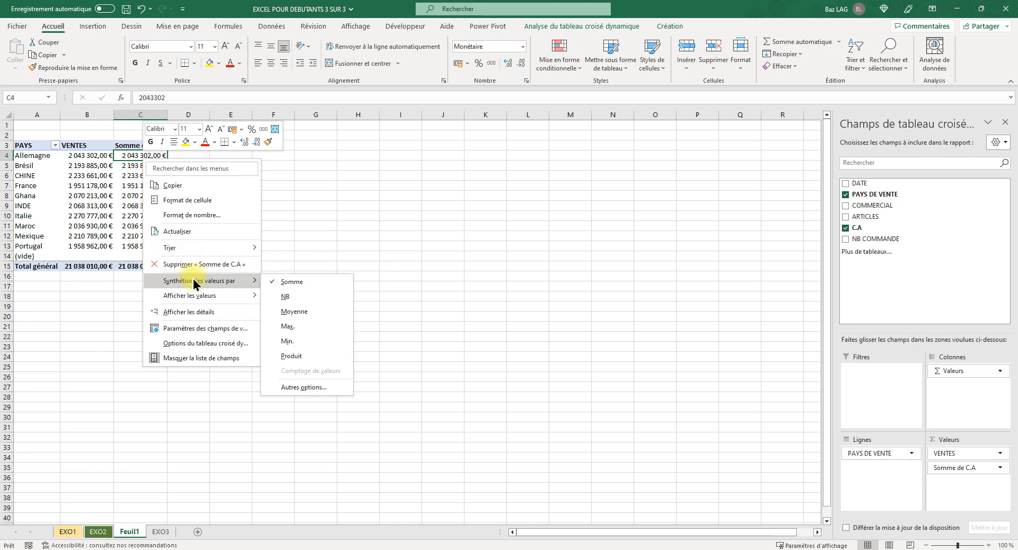
left_click(297, 311)
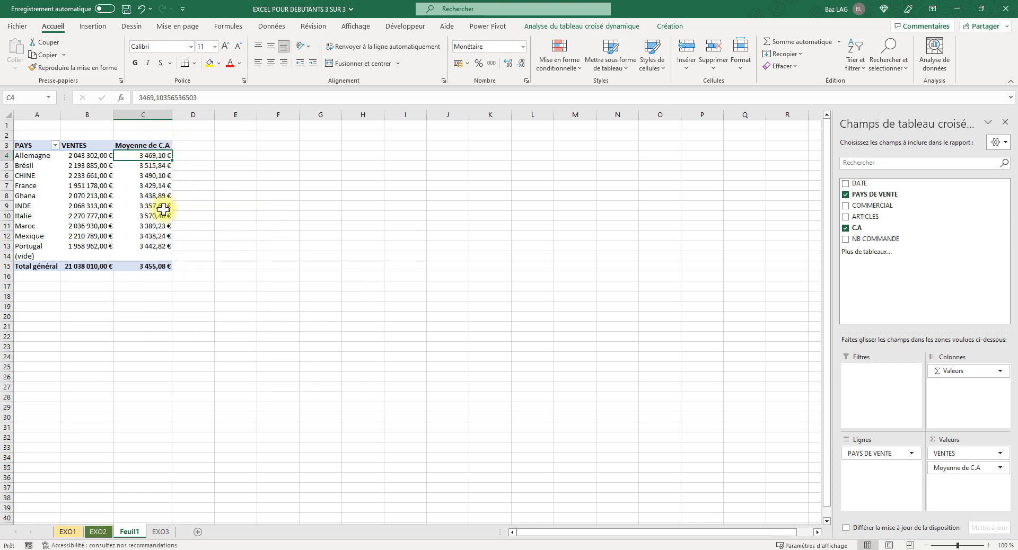
Step: Rename the average column's header as VENTE MOYENNE and fit column C's width to its content
left_click(139, 148)
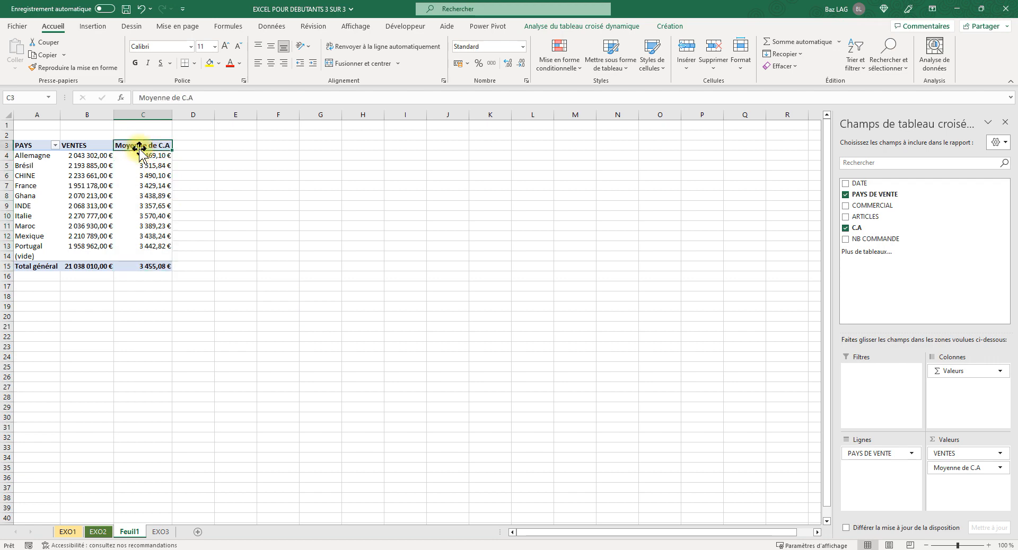
type("VENTES M")
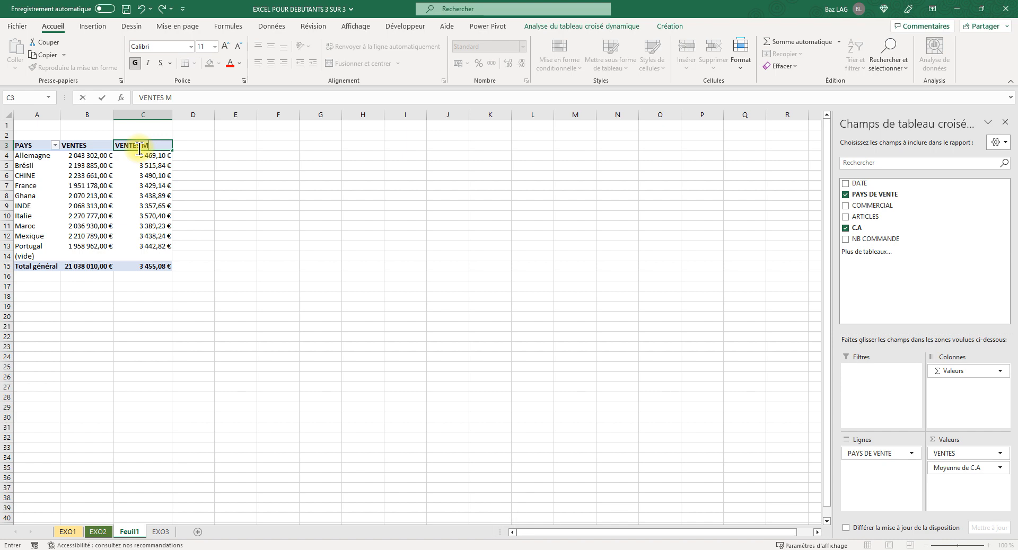
type("OYENNE")
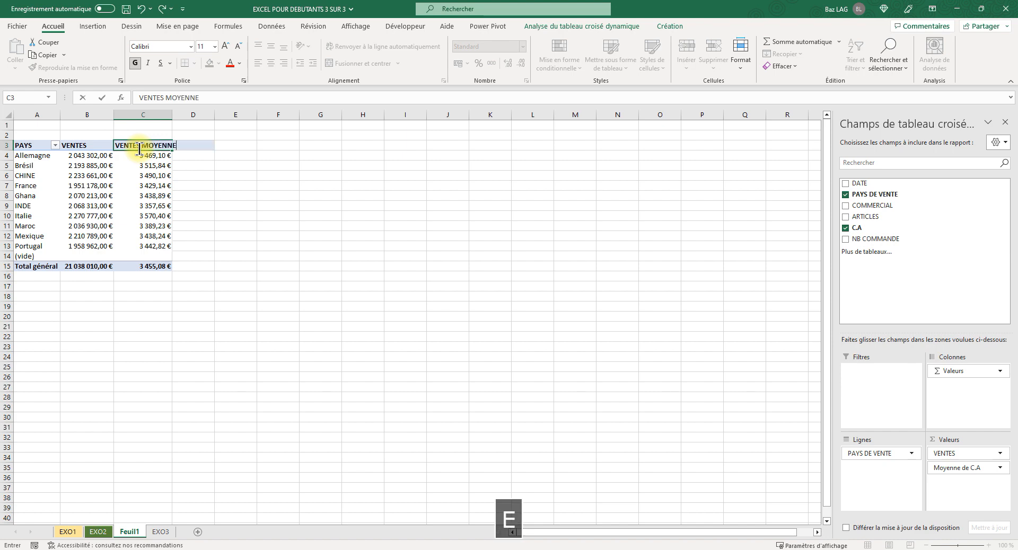
left_click(167, 99)
key("BackSpace")
key("Return")
left_click(281, 214)
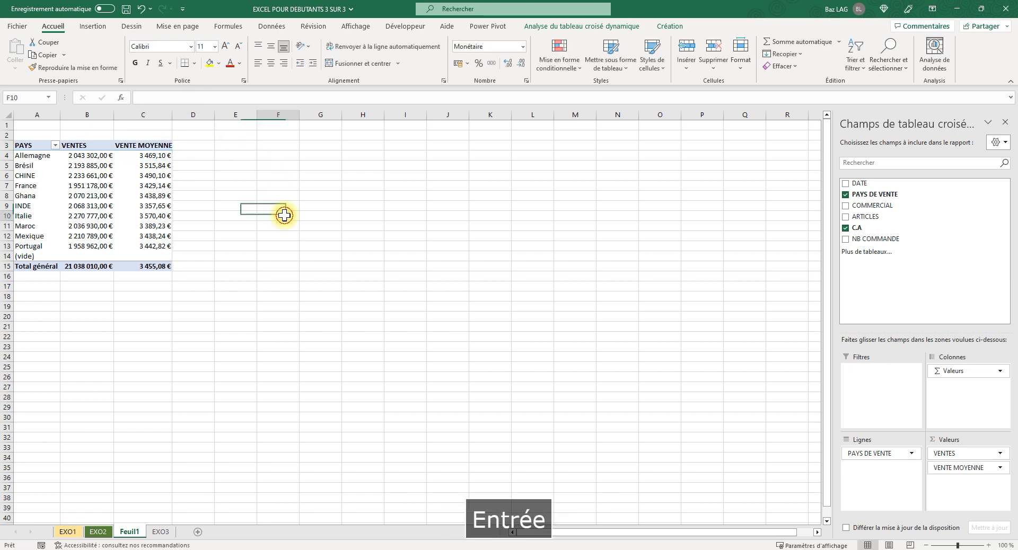
double_click(175, 114)
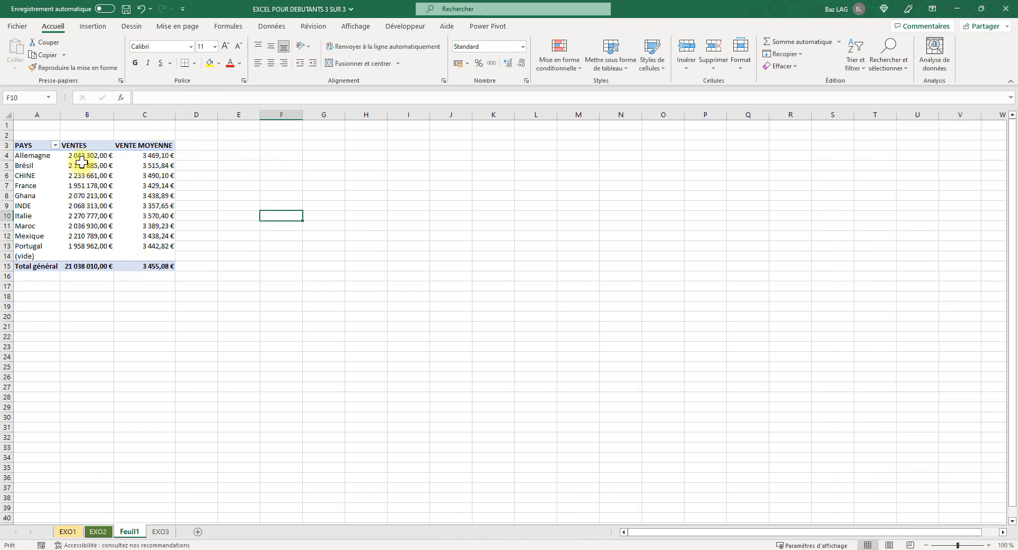
left_click(82, 163)
left_click(165, 165)
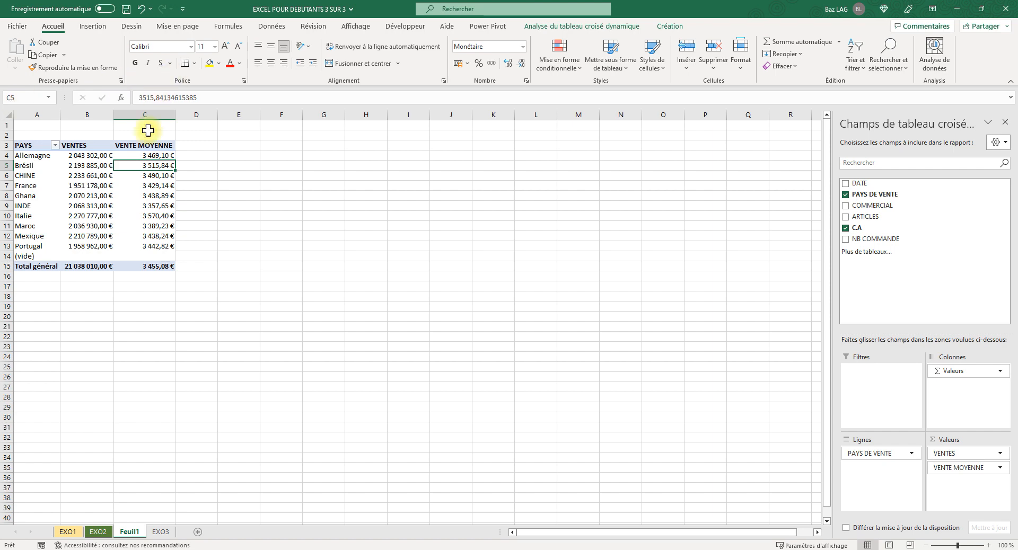
left_click(239, 236)
left_click(112, 192)
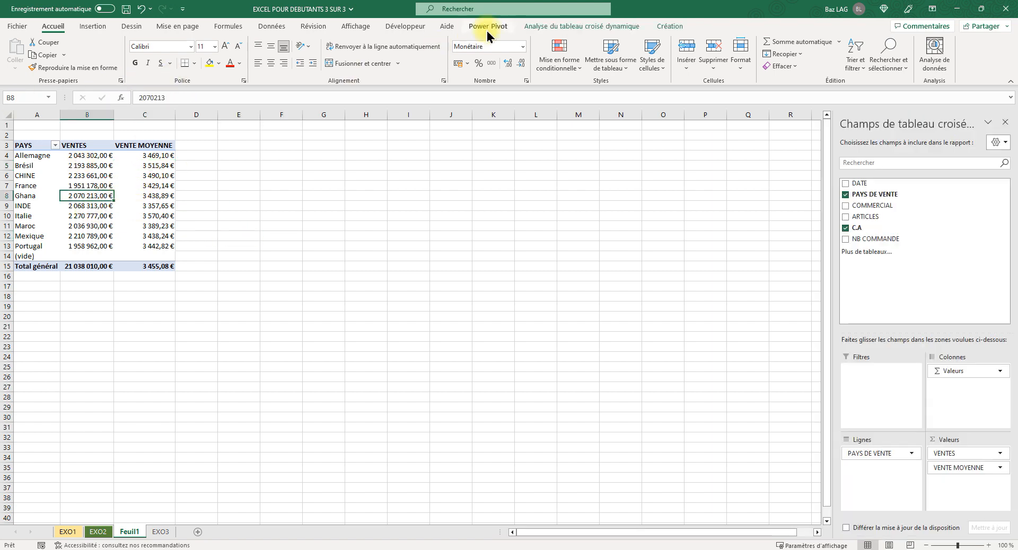
left_click(560, 28)
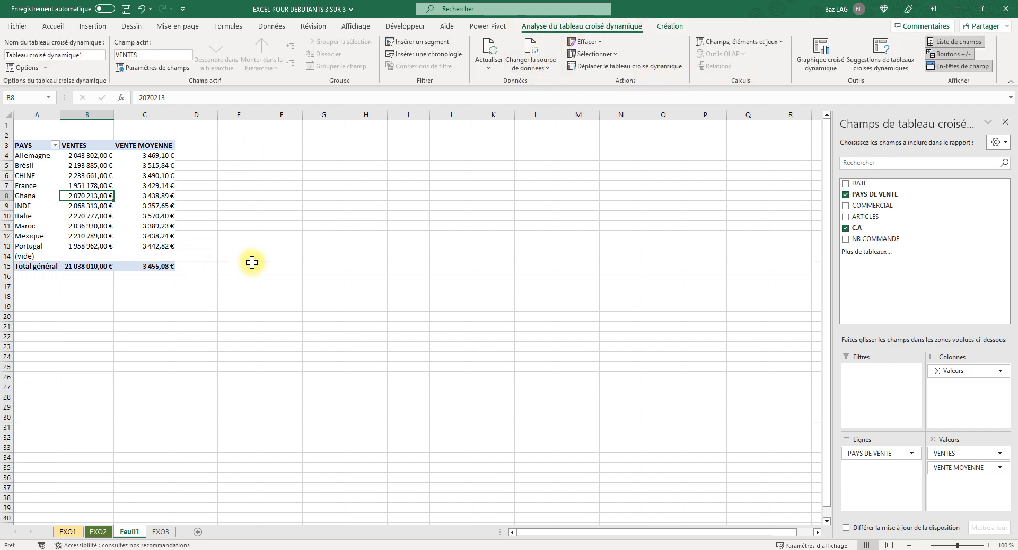
left_click(324, 266)
Step: Apply the orange pivot table style with a solid coloured header row to the pivot table
left_click(87, 195)
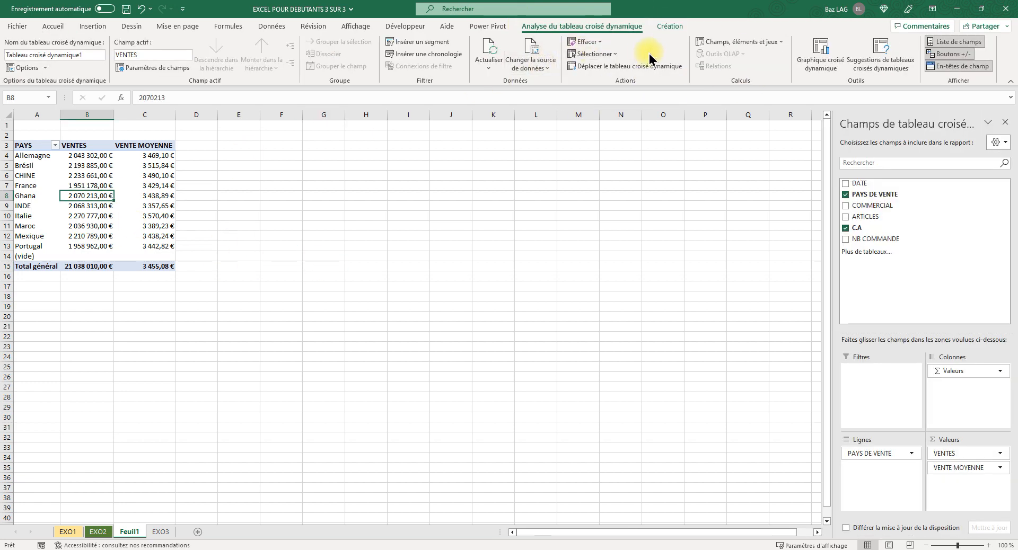
left_click(669, 26)
left_click(554, 56)
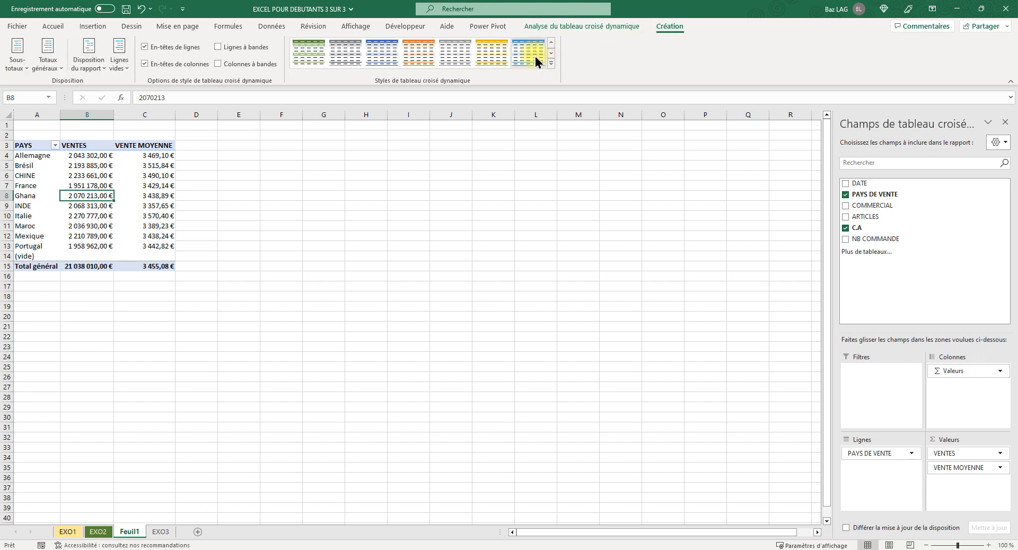
left_click(419, 53)
left_click(294, 194)
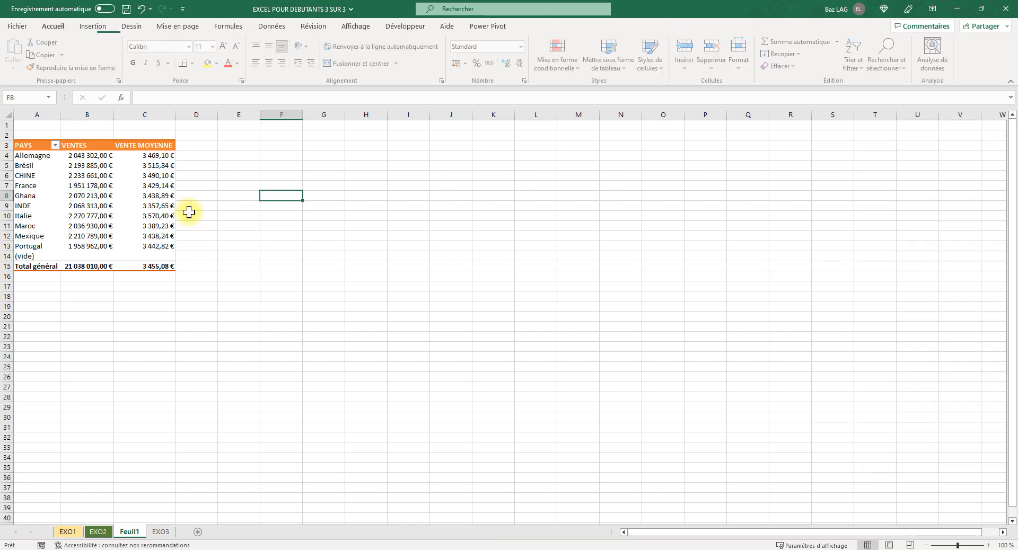
left_click(80, 188)
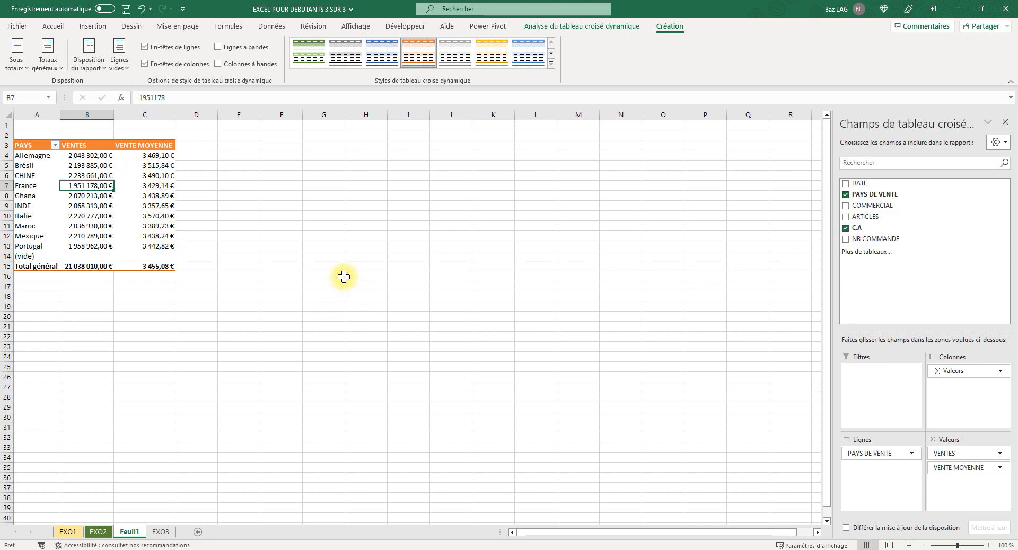
left_click(325, 276)
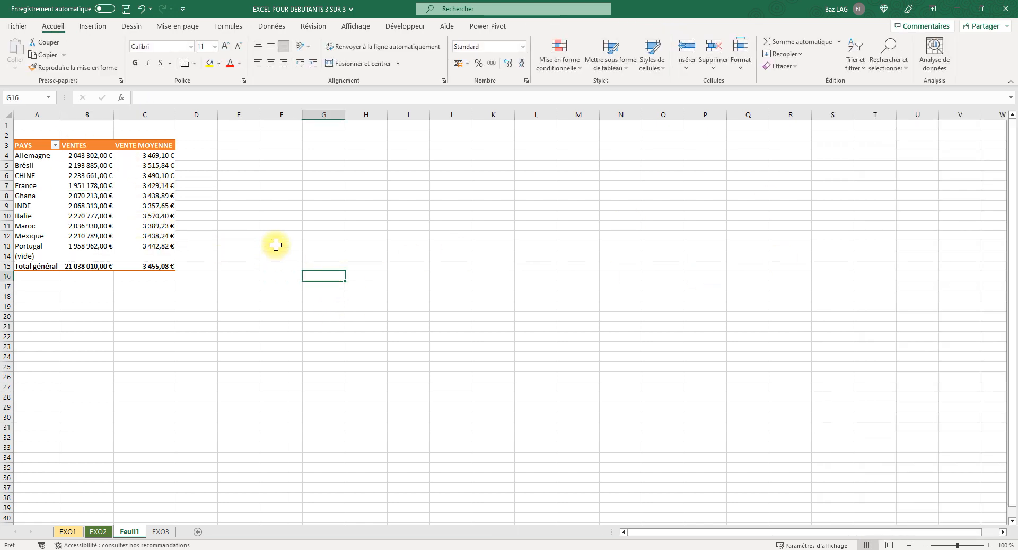
Step: Add the ARTICLES field as a report filter of the pivot table
left_click(154, 194)
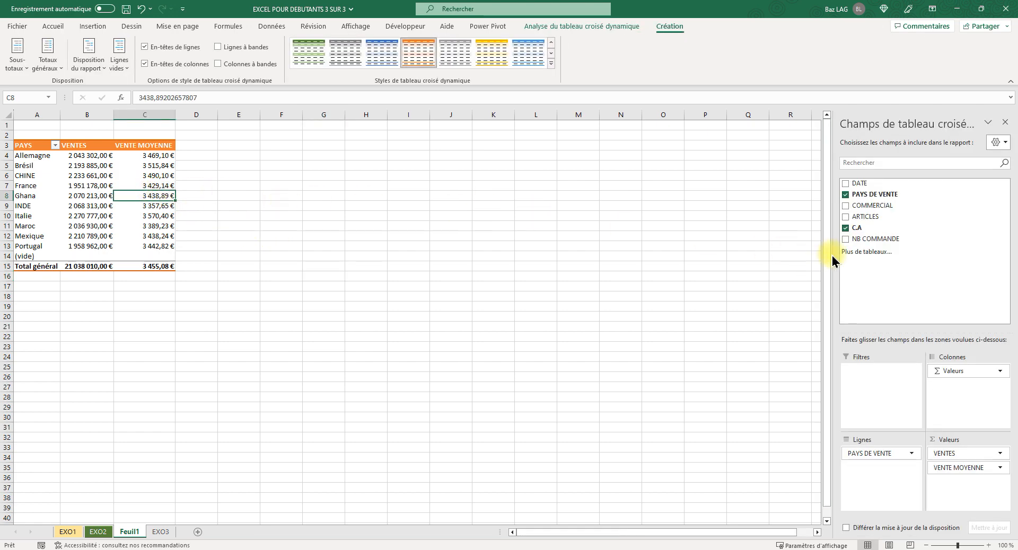
left_click_drag(880, 216, 882, 420)
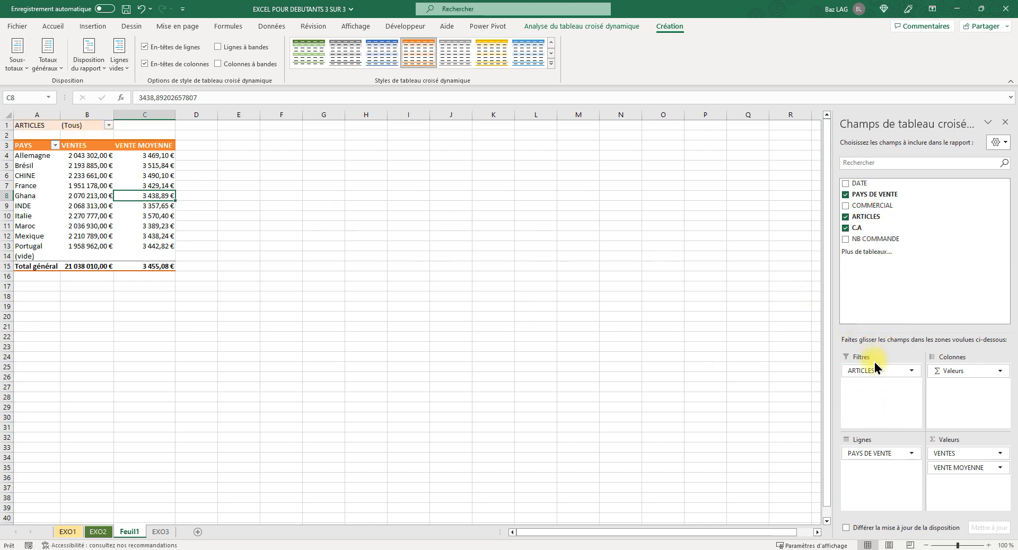
left_click_drag(872, 374, 923, 241)
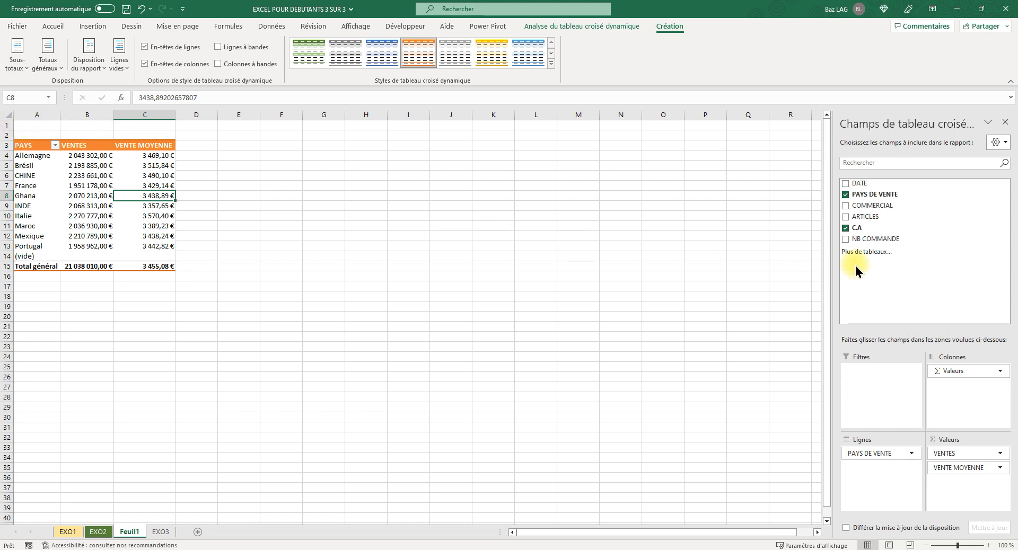
left_click_drag(875, 216, 872, 393)
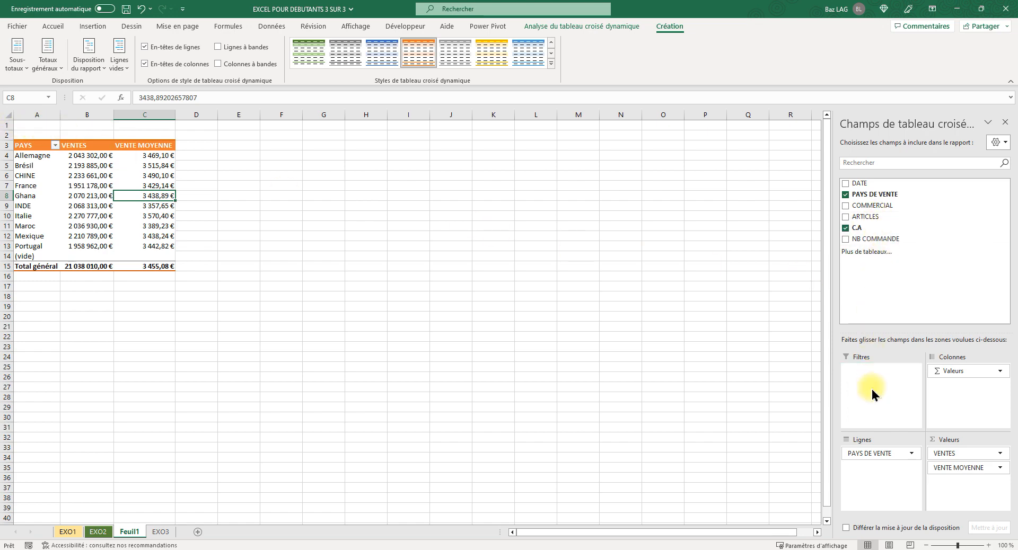
Step: Filter the pivot table to show only CASQUETTES through the ARTICLES report filter, with multiple item selection enabled
left_click(109, 126)
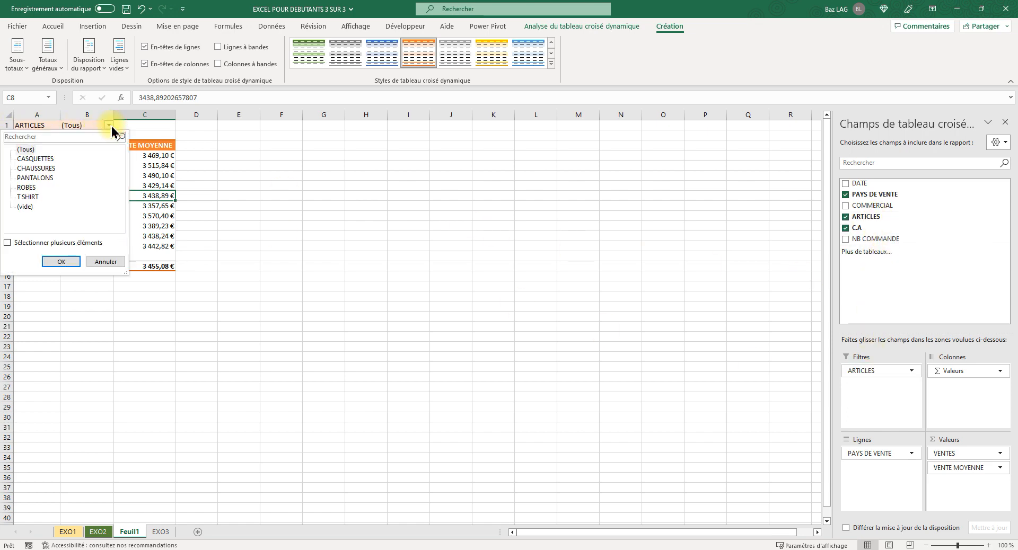
left_click(13, 243)
left_click(20, 150)
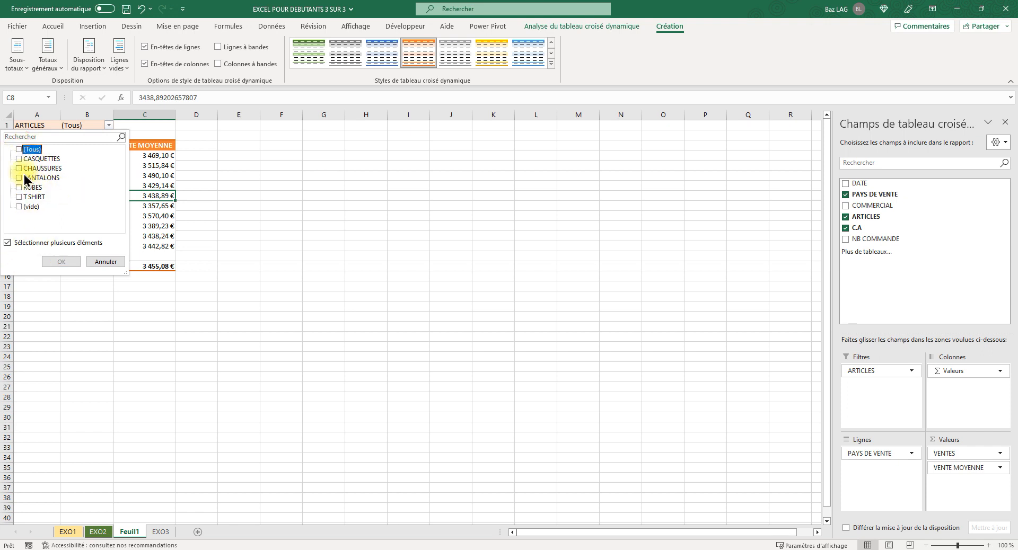
left_click(18, 159)
left_click(61, 261)
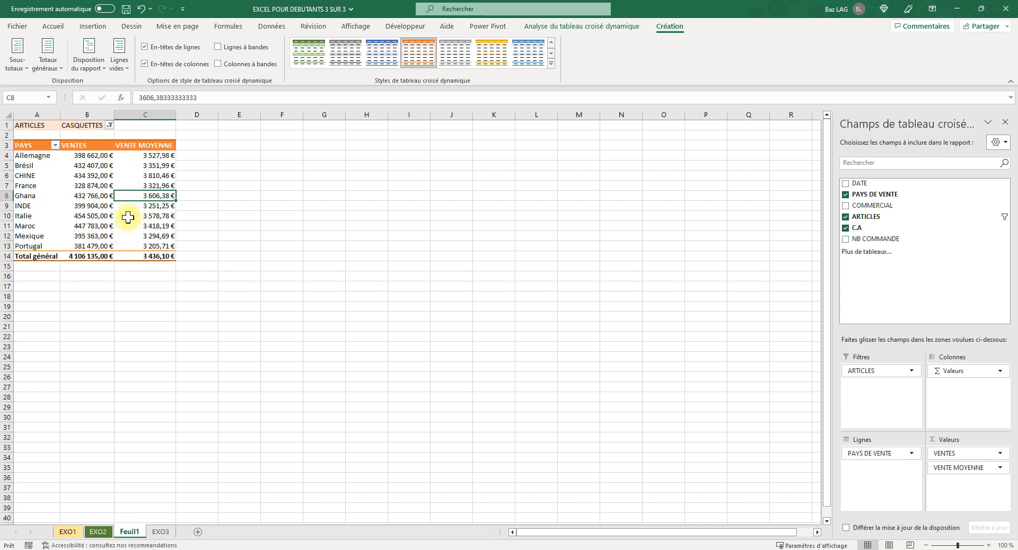
Step: Change the ARTICLES report filter to keep only CHAUSSURES instead of CASQUETTES
left_click(106, 127)
left_click(109, 125)
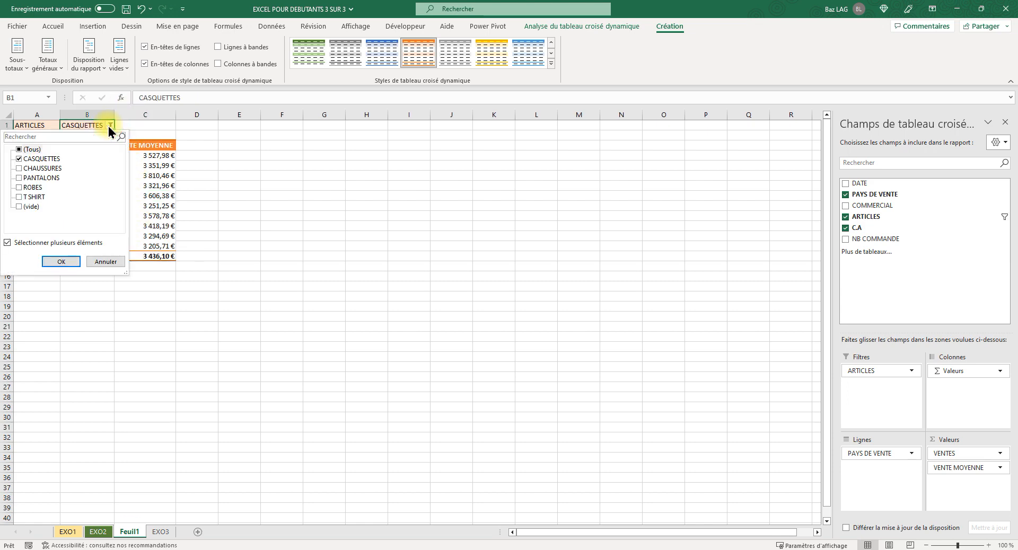
left_click(19, 158)
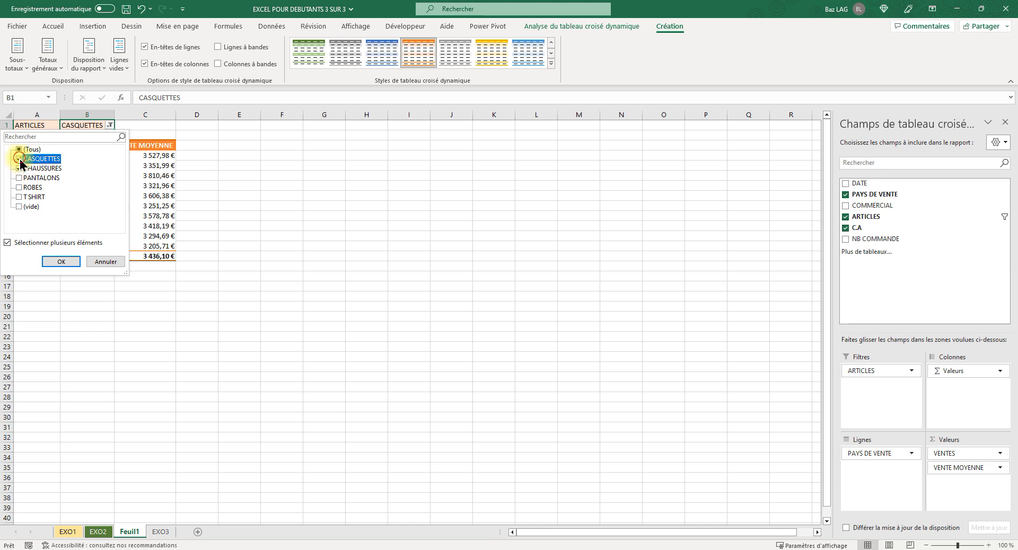
left_click(61, 261)
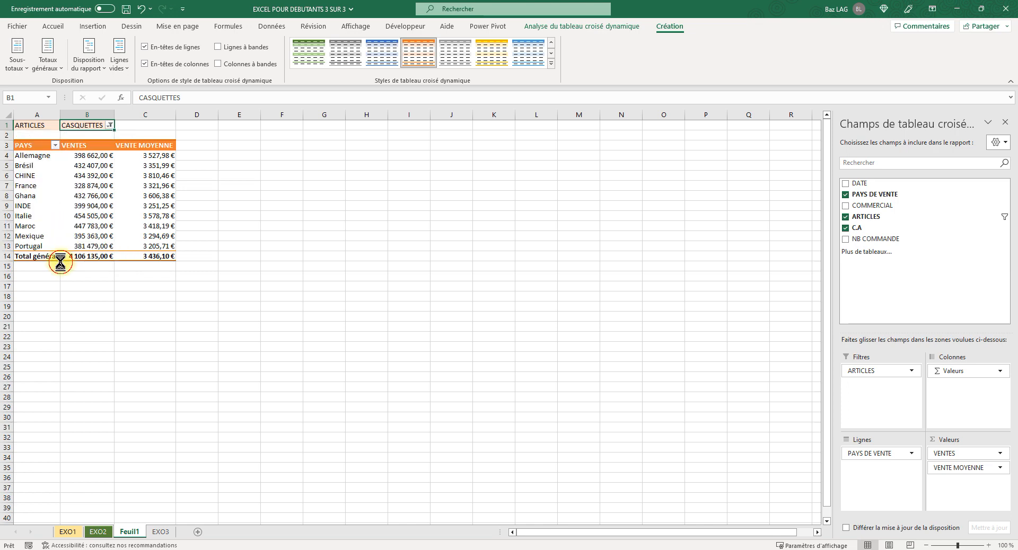
Step: Clear the current article selection and filter the pivot table to ROBES and T SHIRT together
left_click(110, 126)
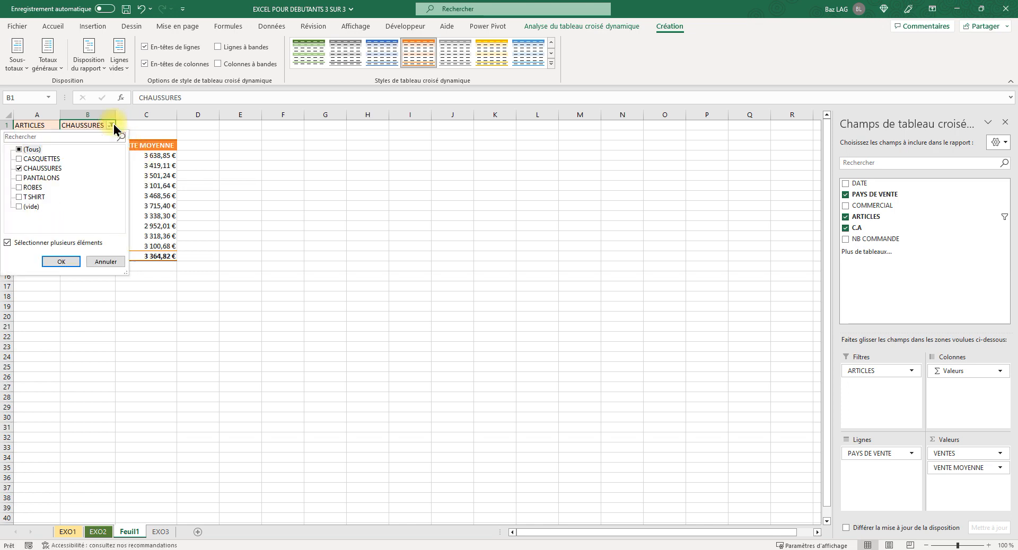
left_click(19, 150)
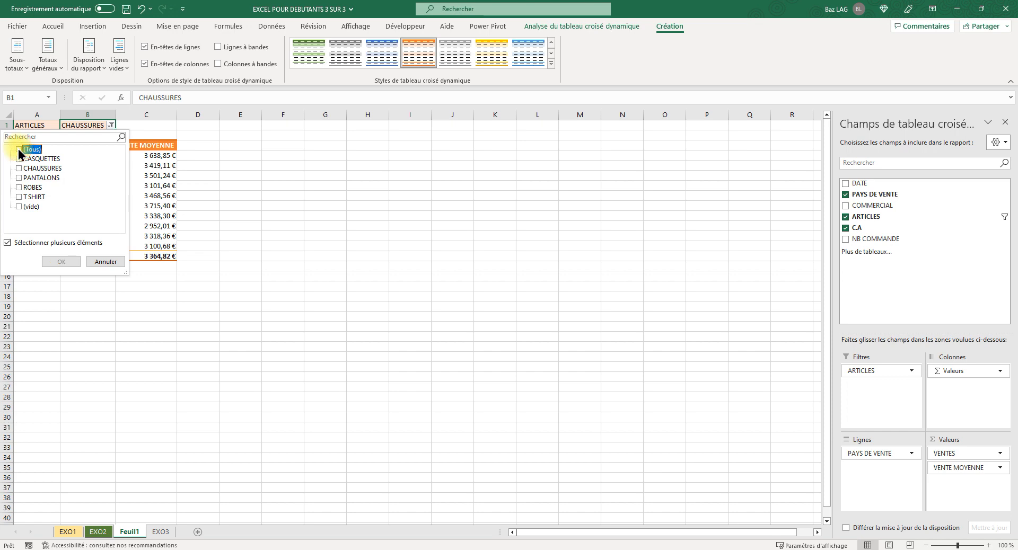
left_click(19, 187)
left_click(61, 261)
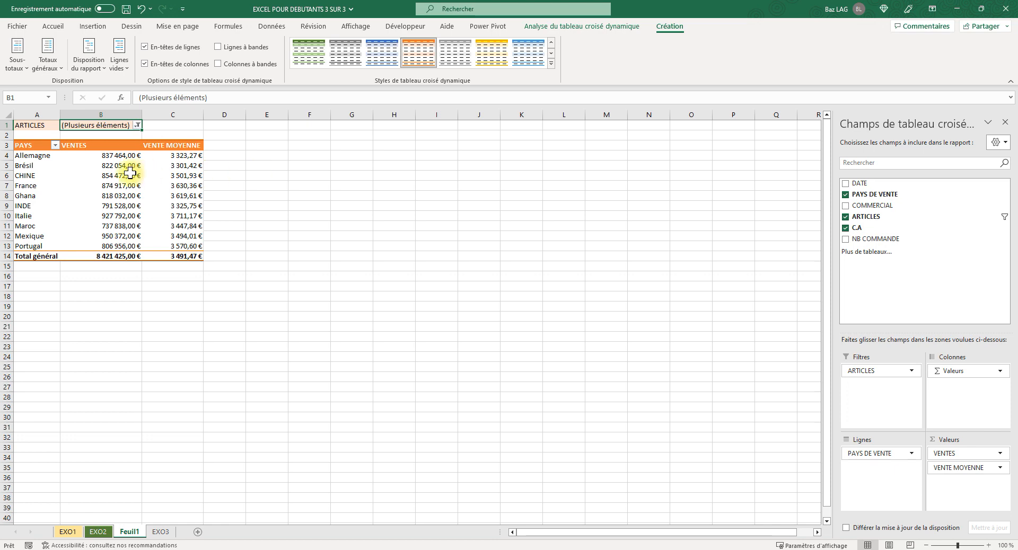
Step: Reset the ARTICLES filter to (Tous) and remove the ARTICLES field from the pivot table's report filters
left_click(138, 126)
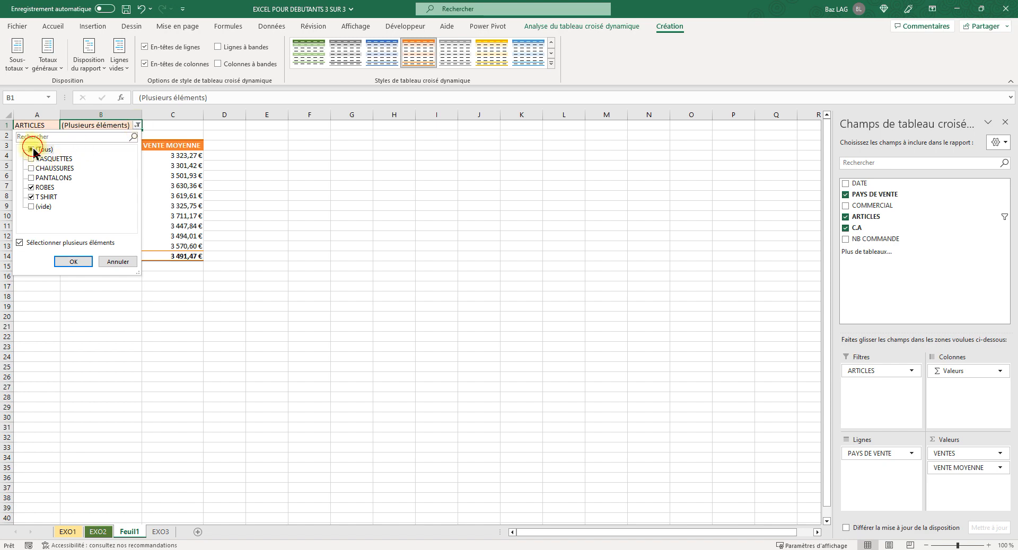
left_click(32, 150)
left_click(73, 262)
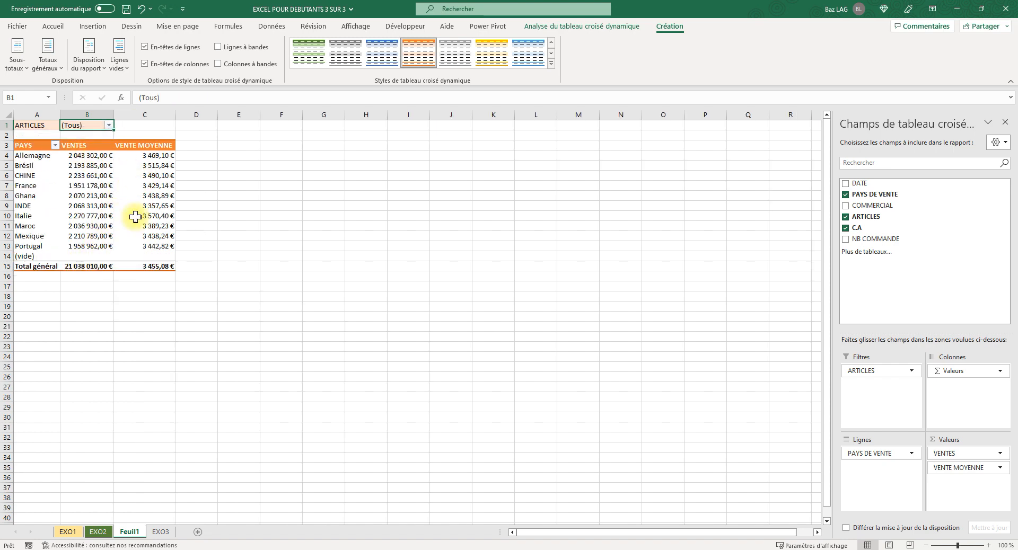
left_click_drag(886, 371, 883, 262)
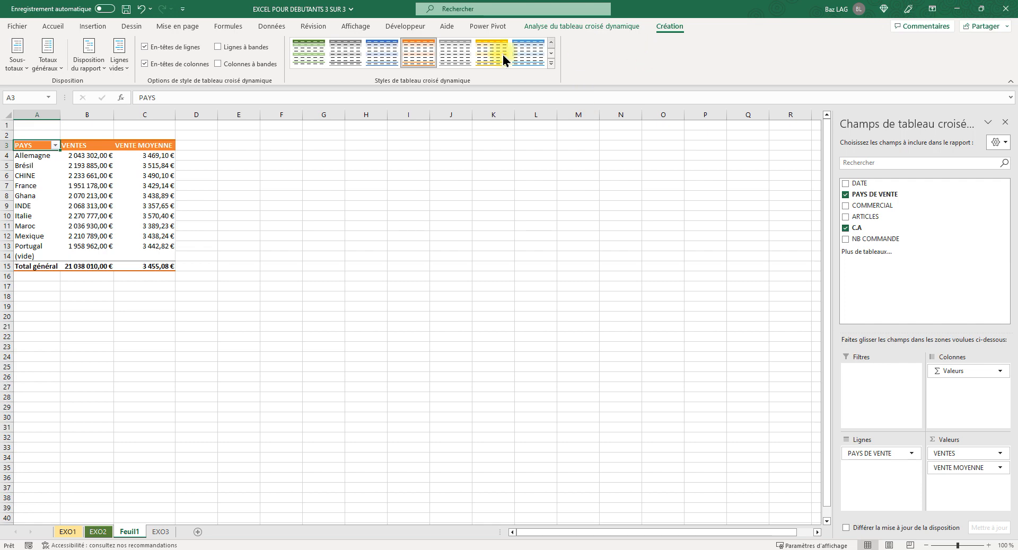
Step: Insert a timeline for the DATE field of the pivot table and place it beside the table around columns G to K
left_click(98, 196)
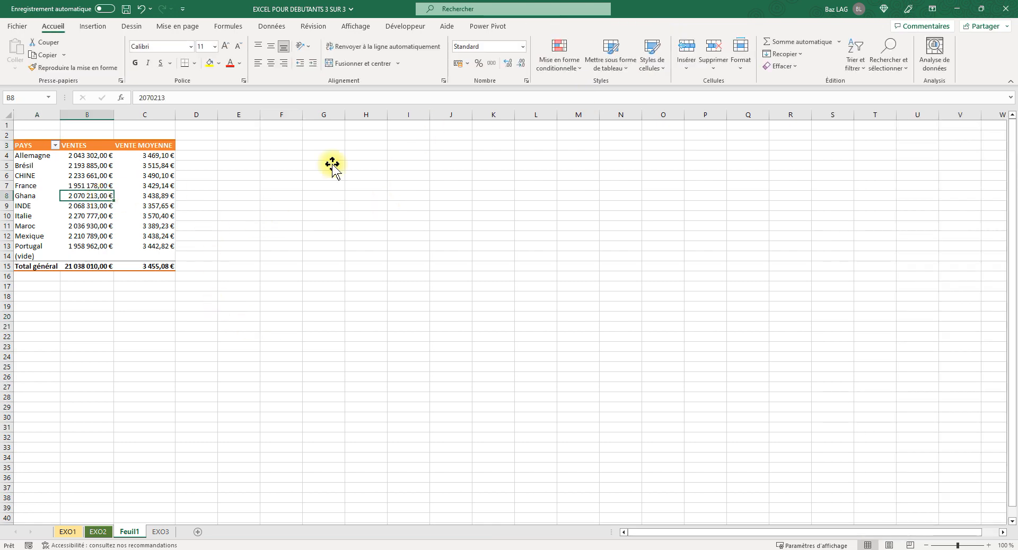
left_click(615, 31)
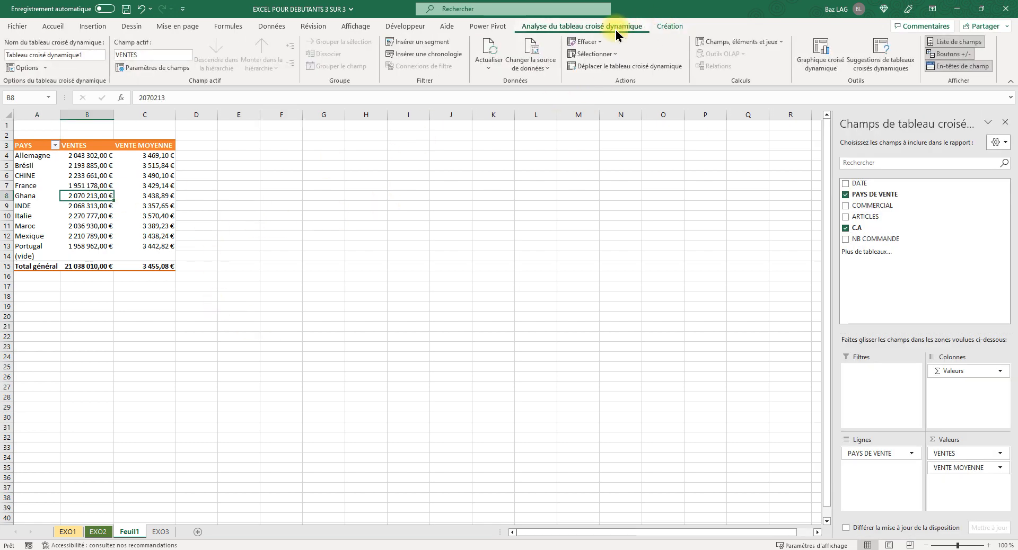
left_click(436, 59)
left_click(418, 200)
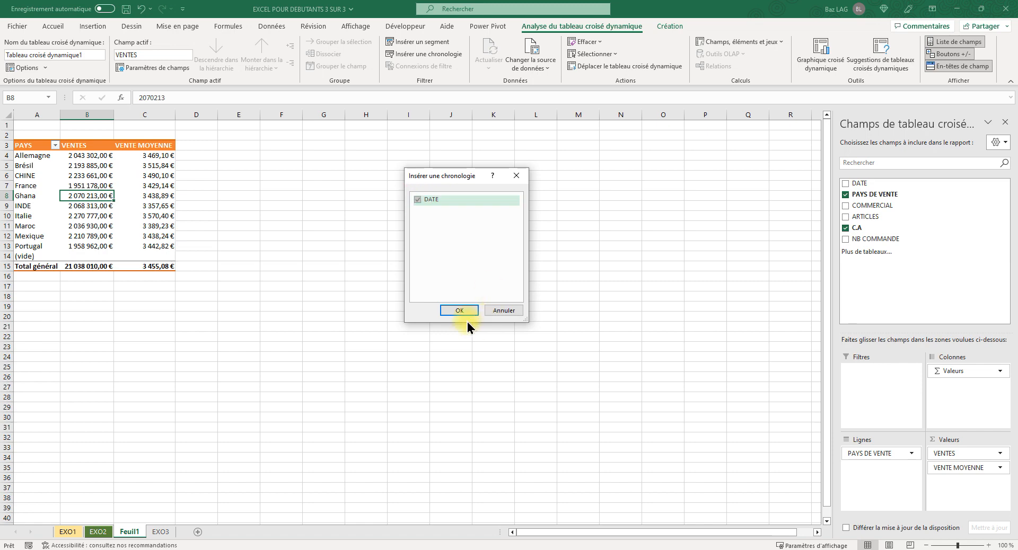
left_click(461, 311)
left_click_drag(431, 291, 371, 187)
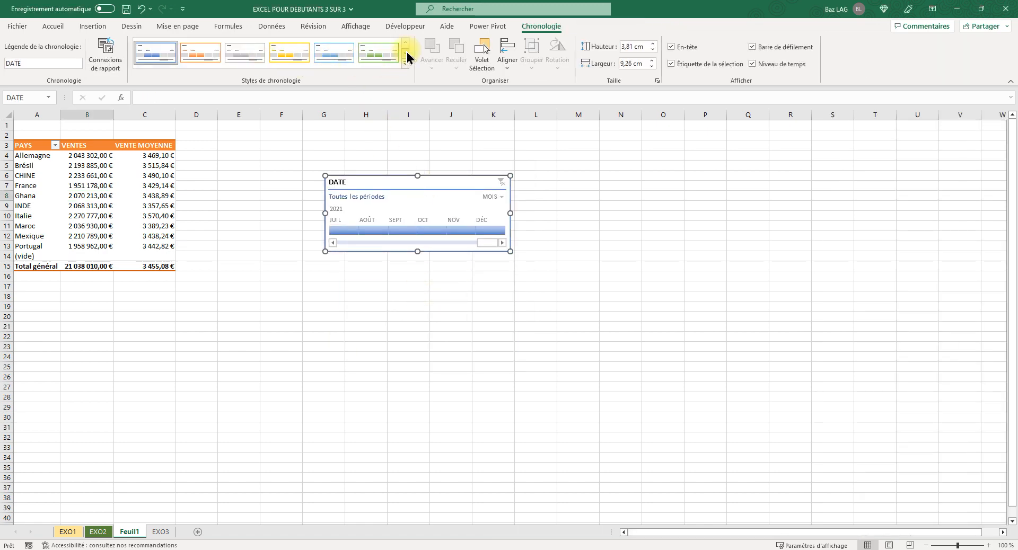
Step: Apply the orange style to the DATE timeline and set its time level to years (ANNÉES)
left_click(190, 54)
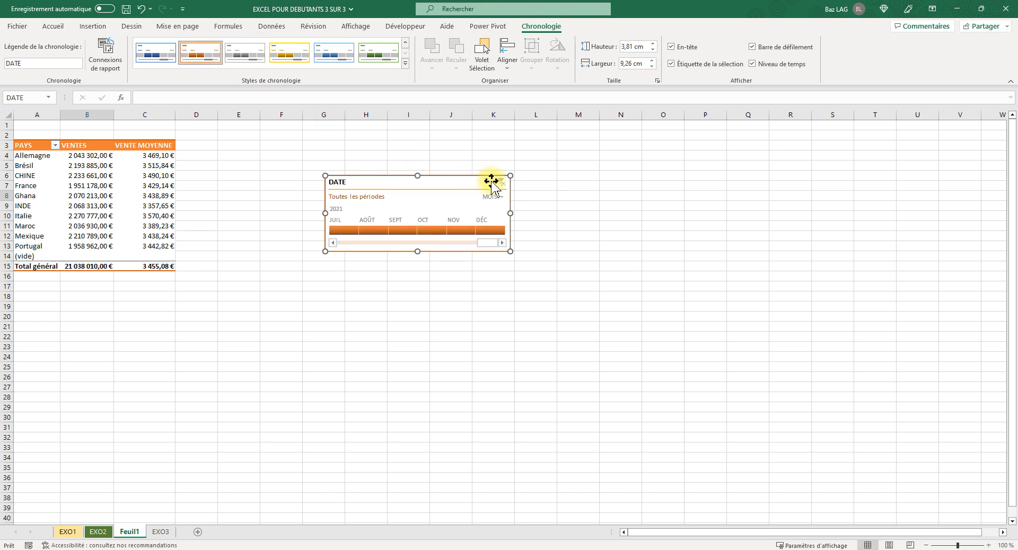
left_click(493, 197)
left_click(501, 211)
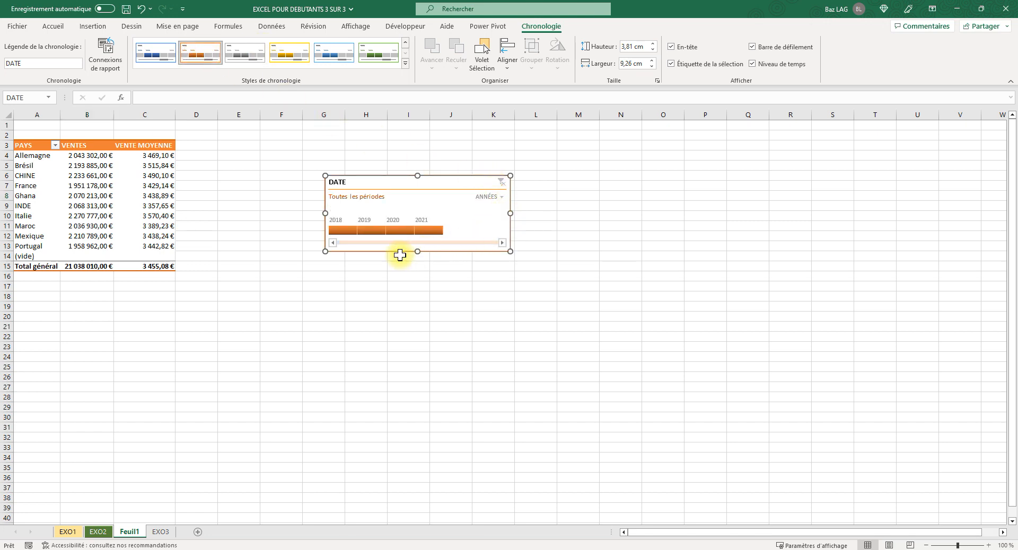
Step: Filter the pivot table on the timeline by 2018, 2019 and 2020 in turn, and clear the date filter
left_click(343, 230)
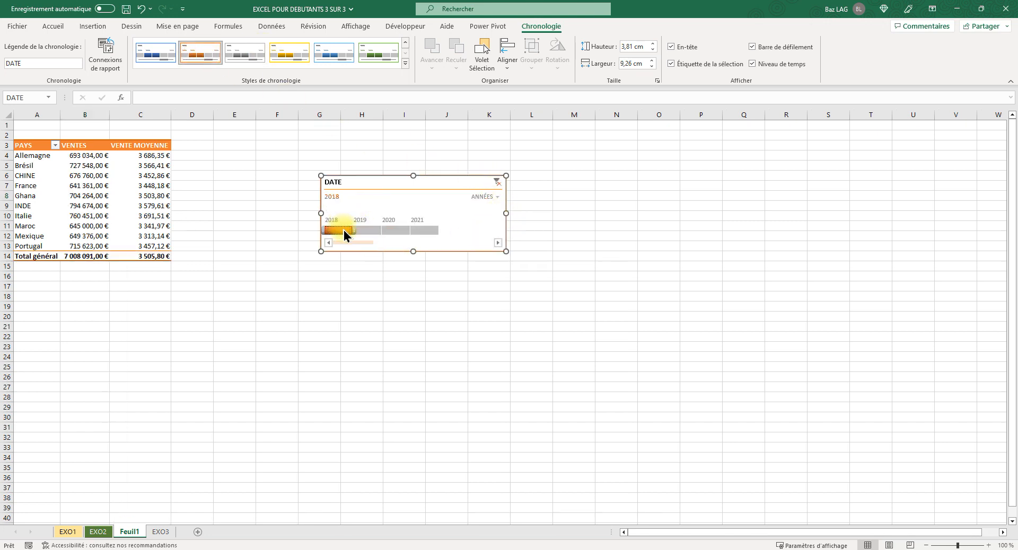
left_click(374, 231)
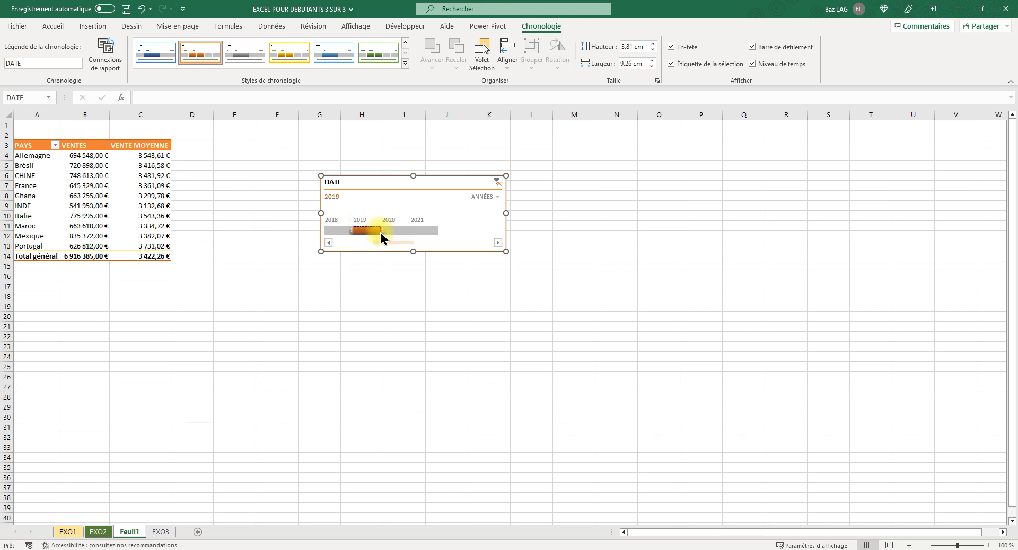
left_click(393, 232)
left_click(369, 232)
left_click(342, 231)
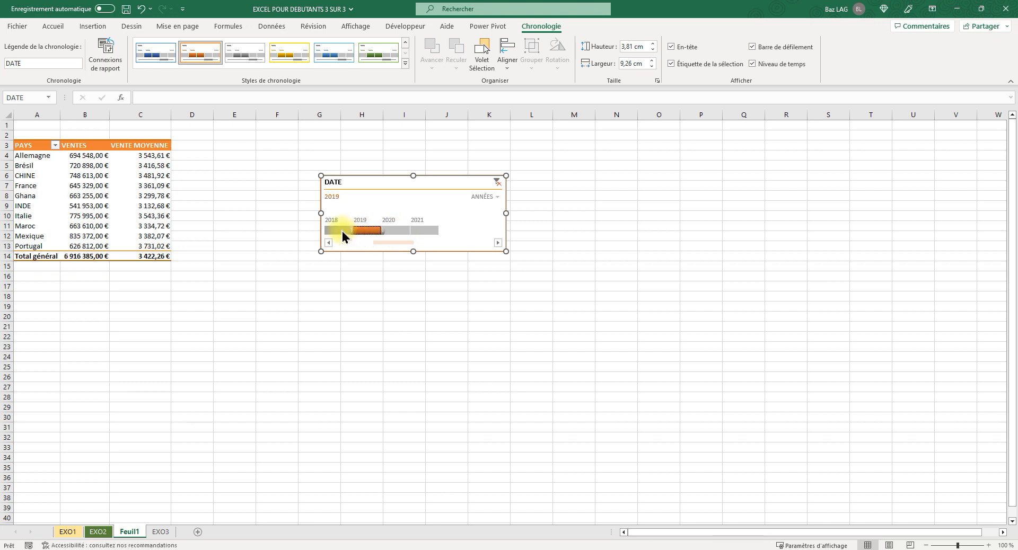
left_click(363, 231)
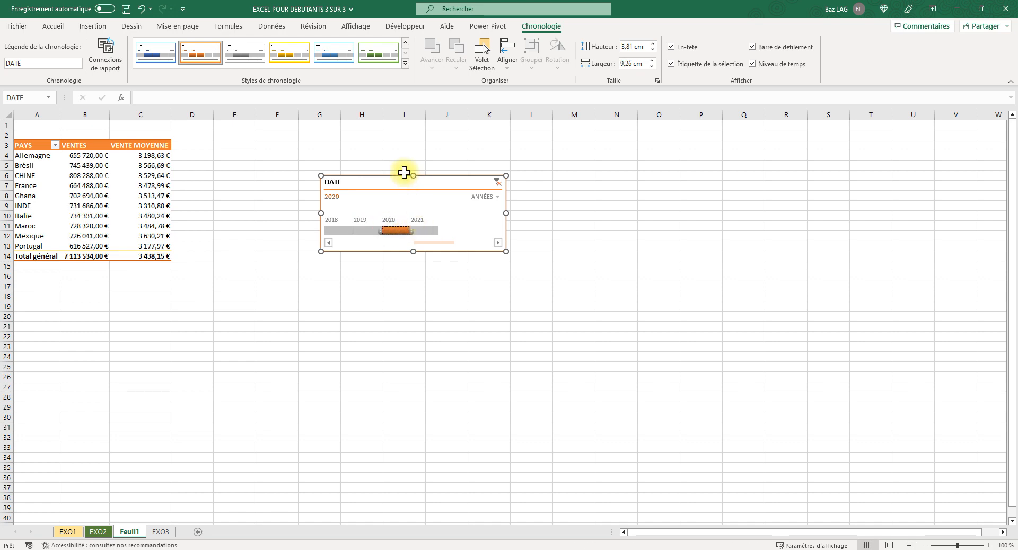
left_click(497, 182)
mouse_move(414, 184)
left_mouse_down()
mouse_move(535, 188)
mouse_move(426, 187)
left_mouse_up()
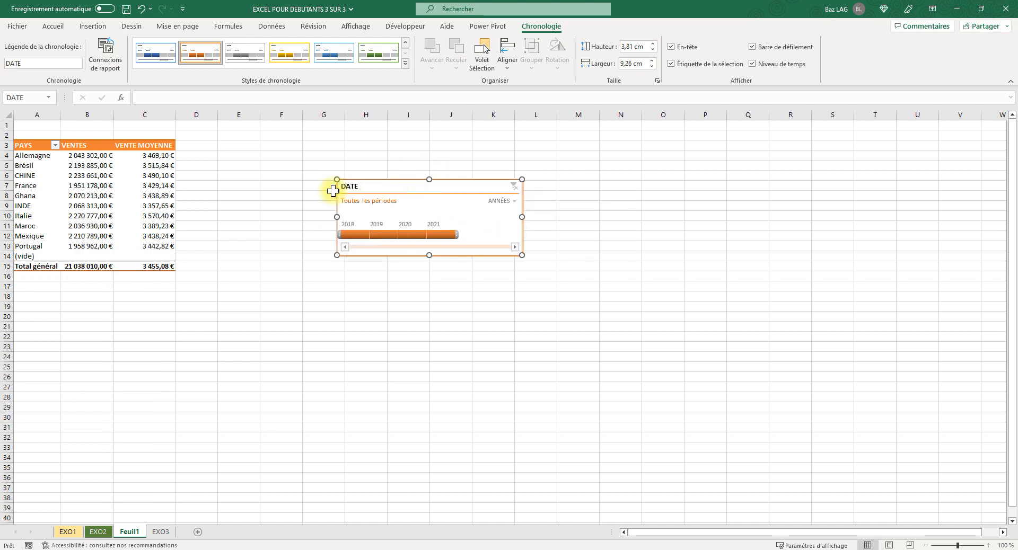
Step: Insert slicers for COMMERCIAL and ARTICLES and place them side by side to the right of the DATE timeline
left_click(92, 168)
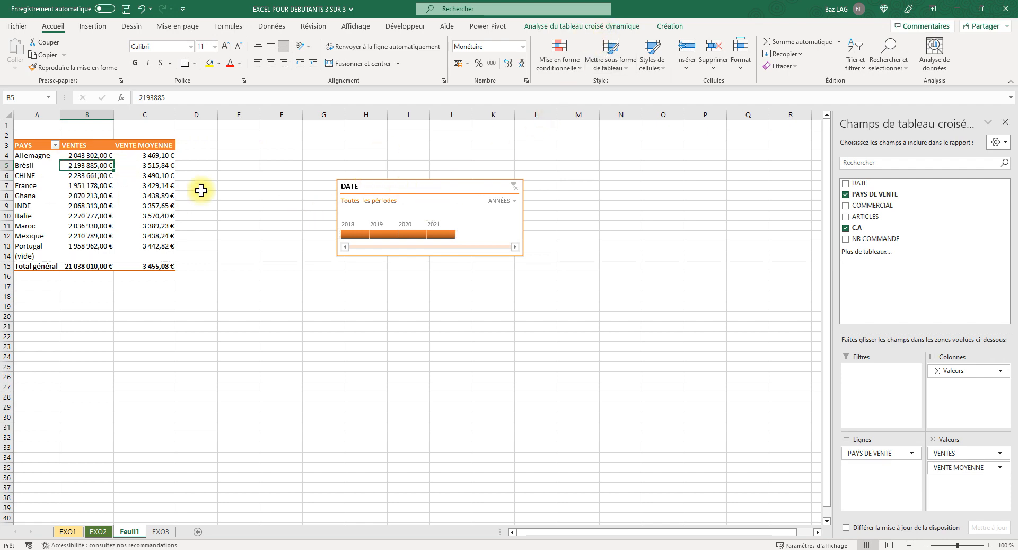
left_click(583, 26)
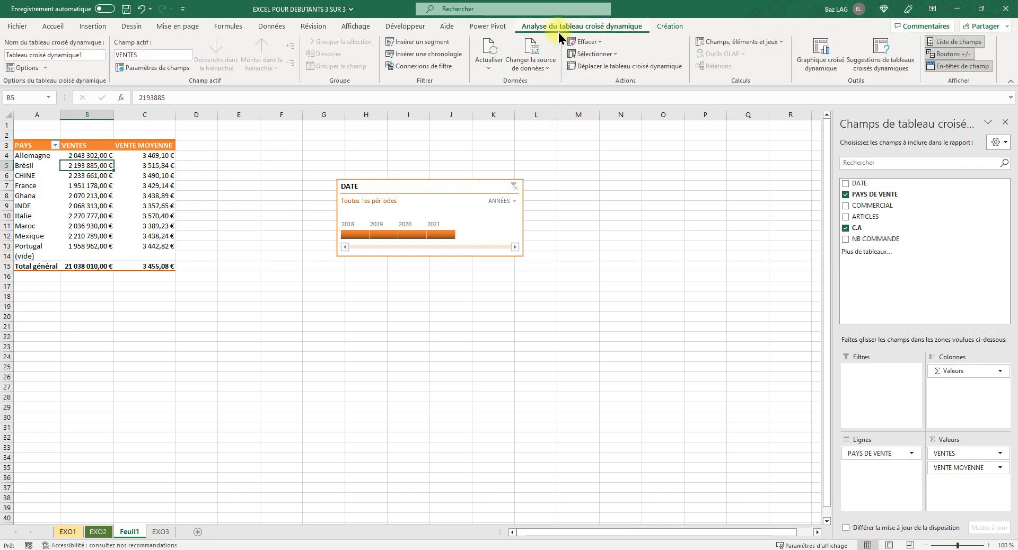
left_click(440, 42)
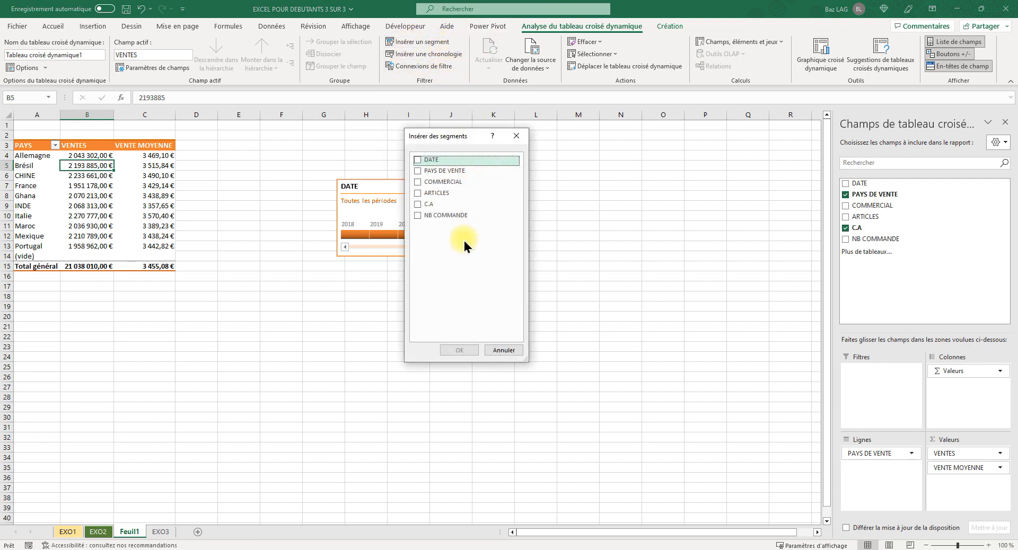
left_click(420, 183)
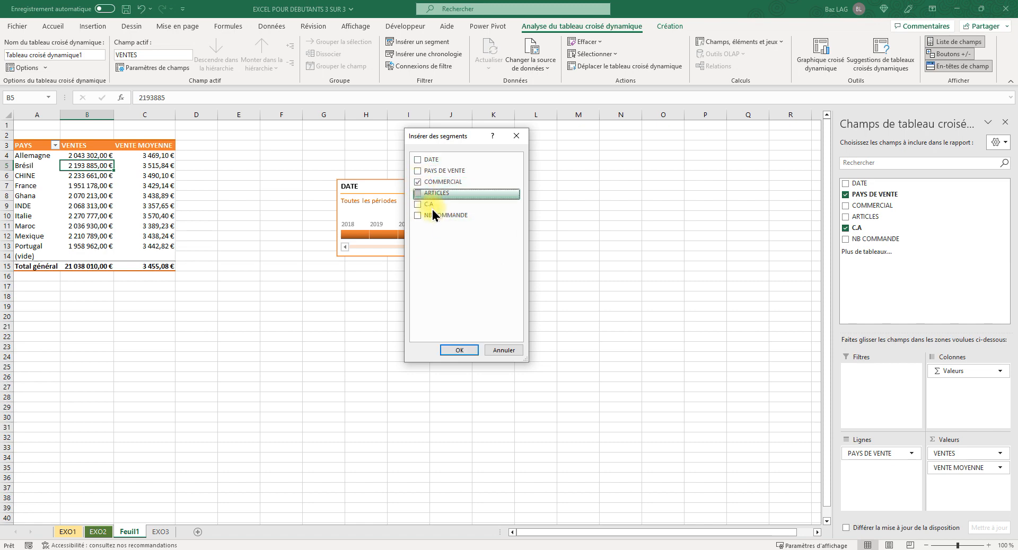
left_click(460, 350)
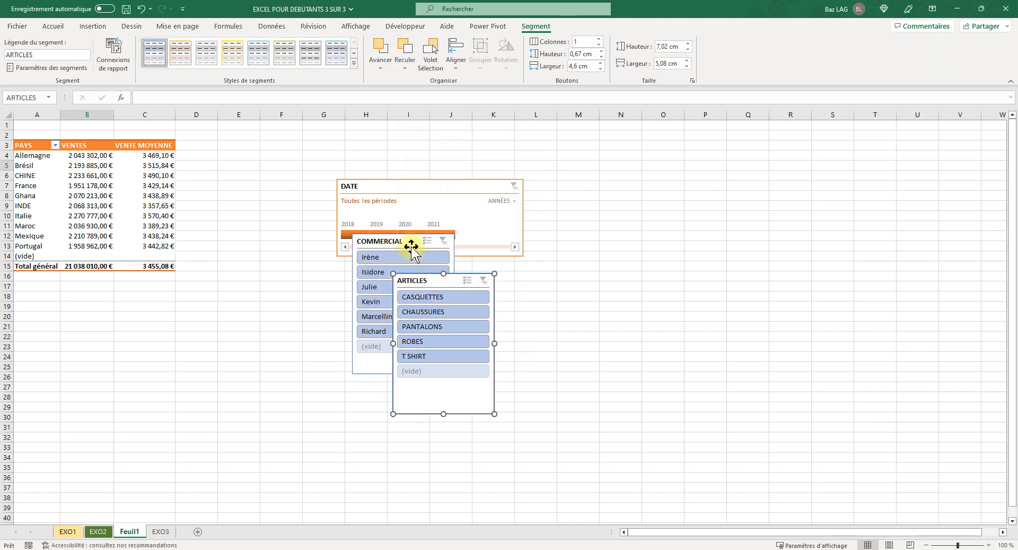
left_click_drag(408, 242, 619, 143)
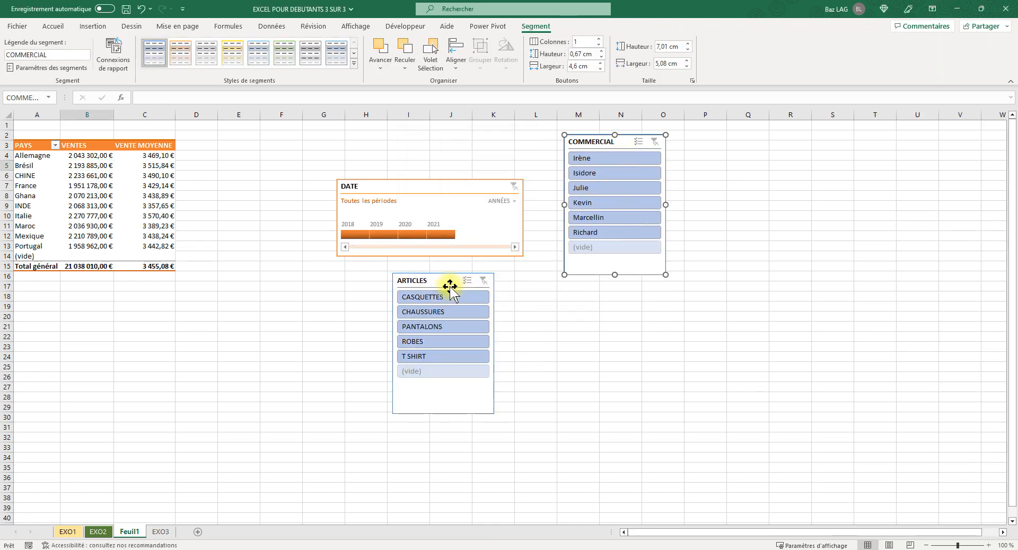
left_click_drag(450, 286, 747, 162)
Step: Apply the solid orange slicer style to both the COMMERCIAL and ARTICLES slicers
left_click(620, 144)
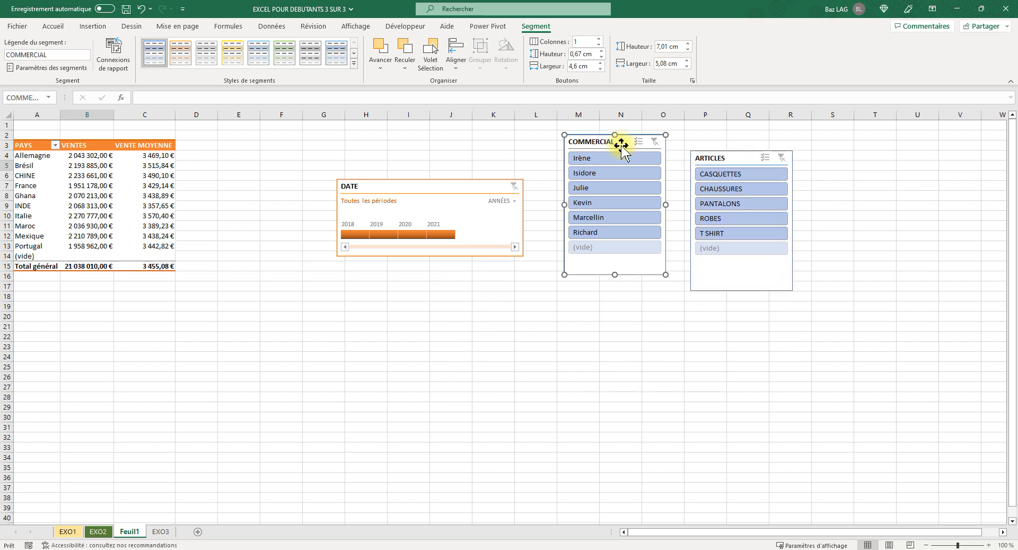
left_click(732, 157, "ctrl")
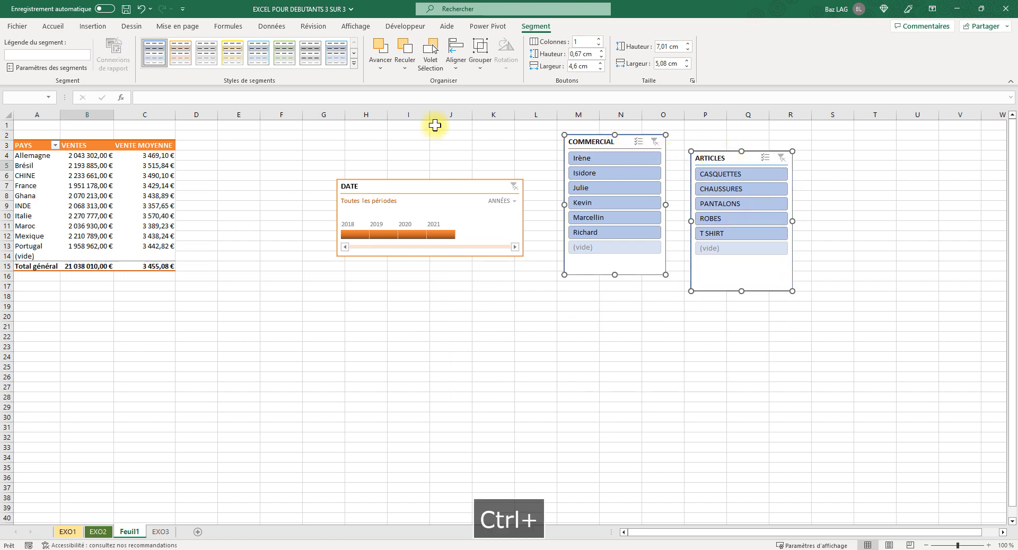
left_click(355, 54)
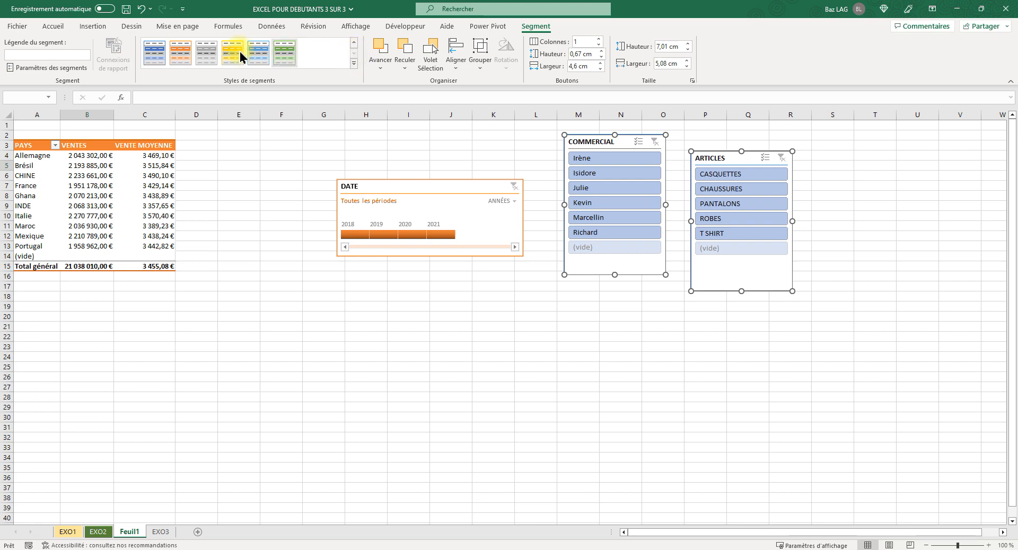
left_click(181, 52)
left_click(391, 265)
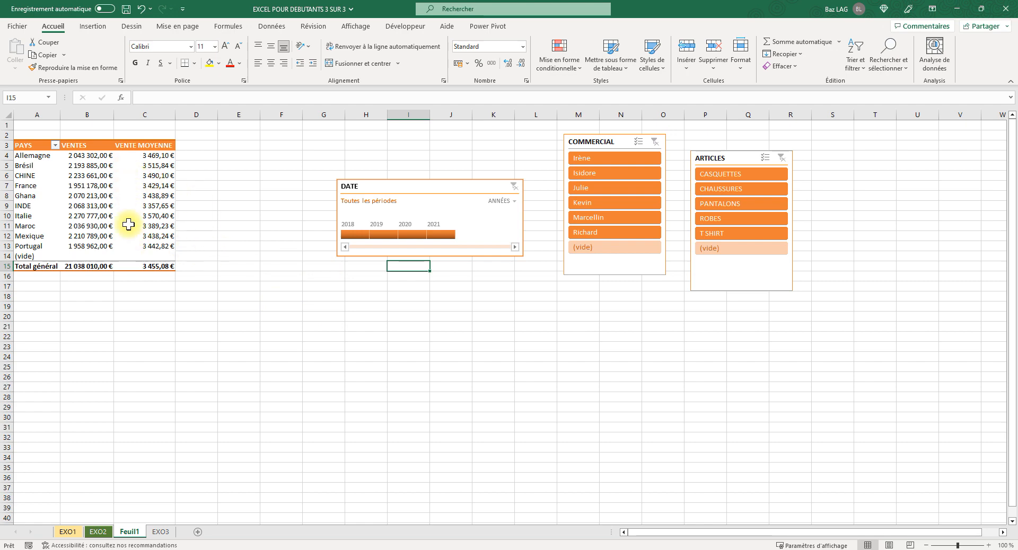
Step: Remove the VENTE MOYENNE field from the pivot table's values
left_click(159, 177)
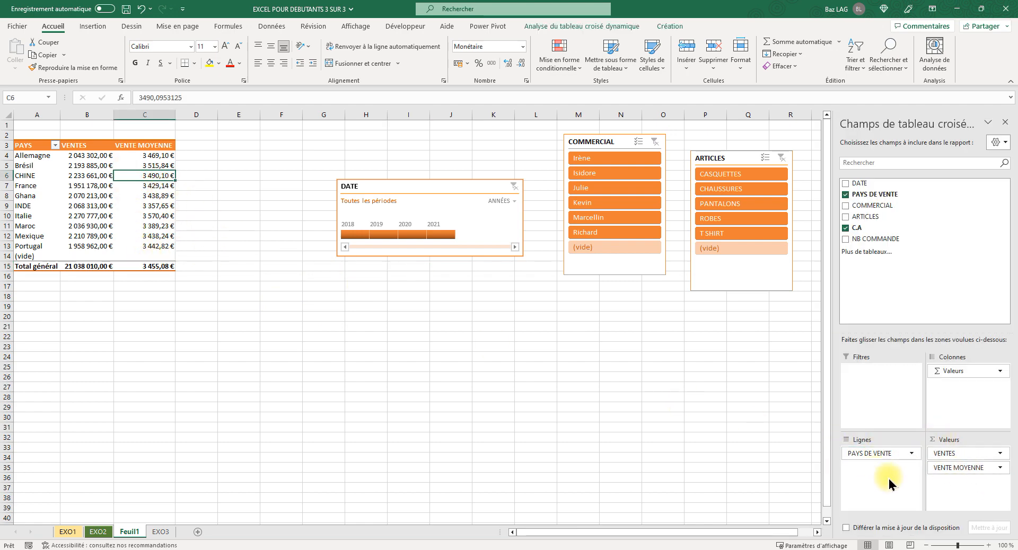
left_click_drag(959, 468, 914, 323)
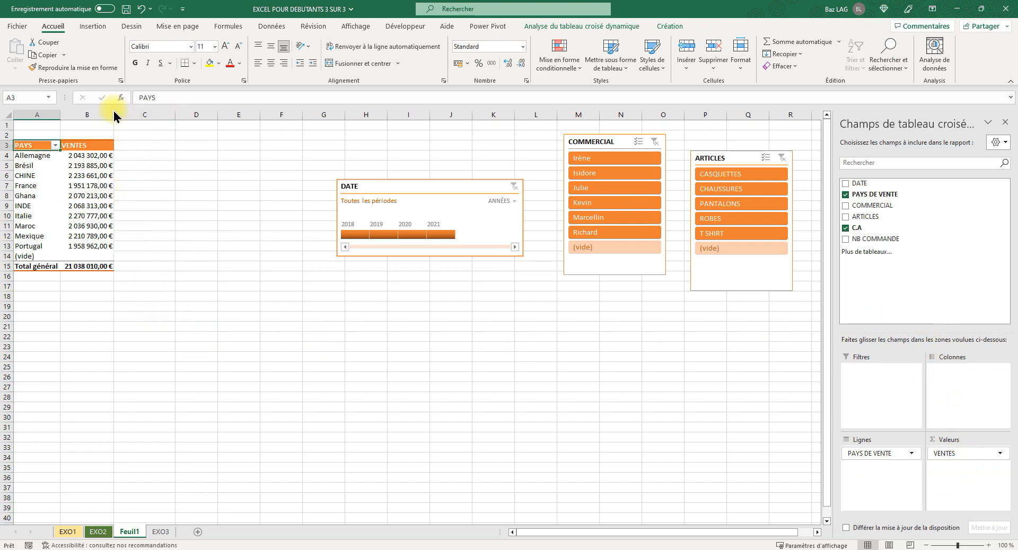
Step: Widen column B of the pivot table slightly
left_click_drag(114, 115, 122, 115)
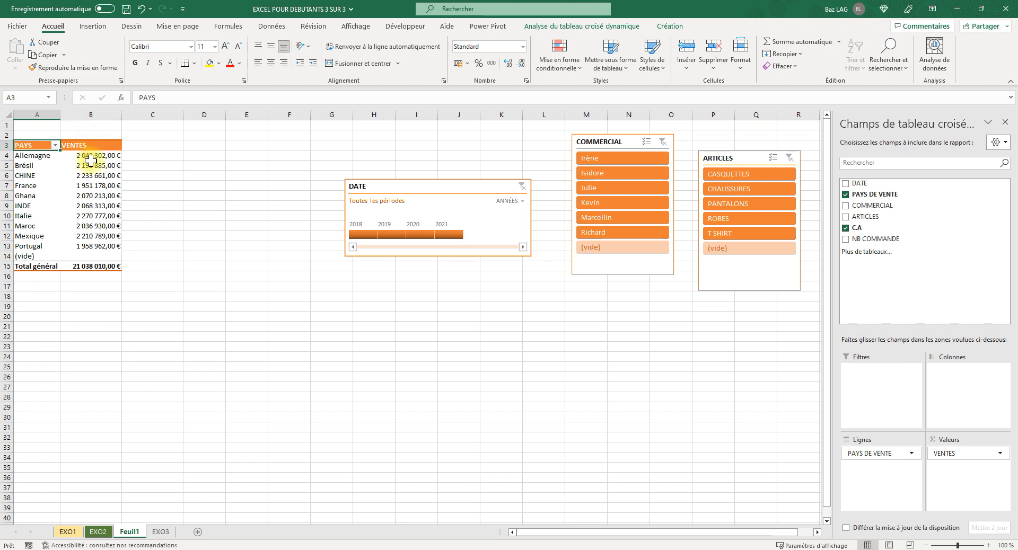
mouse_move(91, 161)
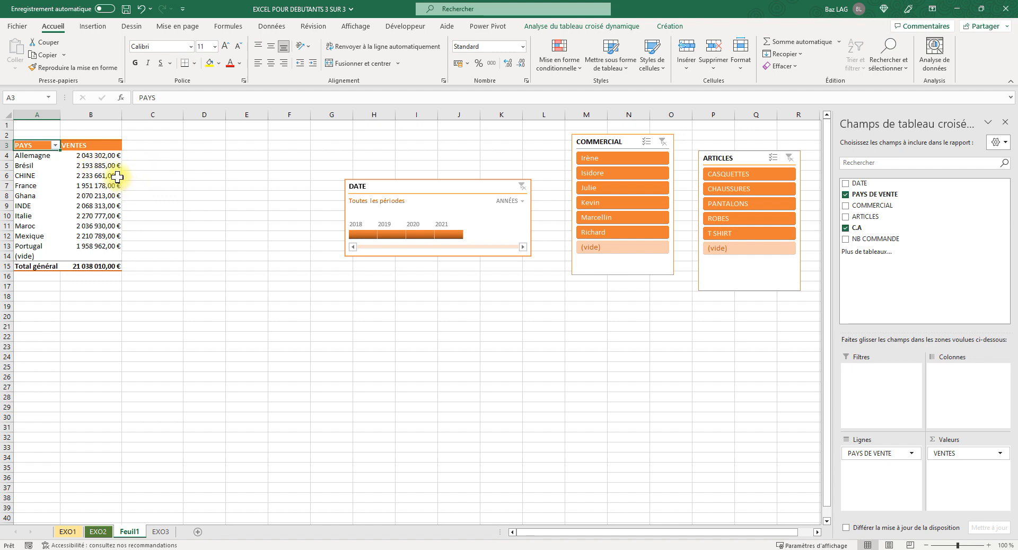
Step: Insert a clustered 2D bar chart of VENTES by country, placed below the pivot table around rows 20–35 and widened to column M
left_click_drag(35, 156, 87, 260)
left_click(92, 28)
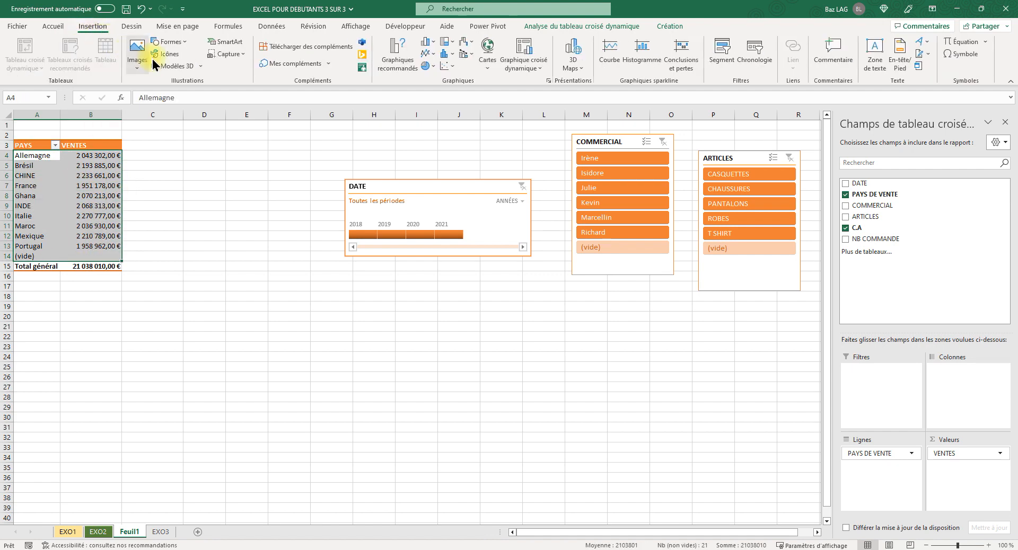
left_click(430, 42)
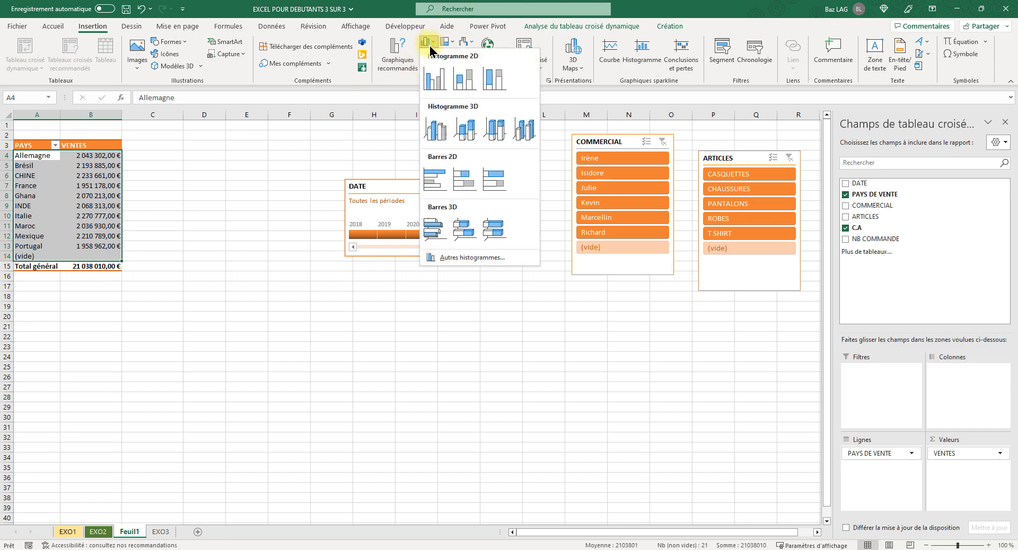
left_click(440, 180)
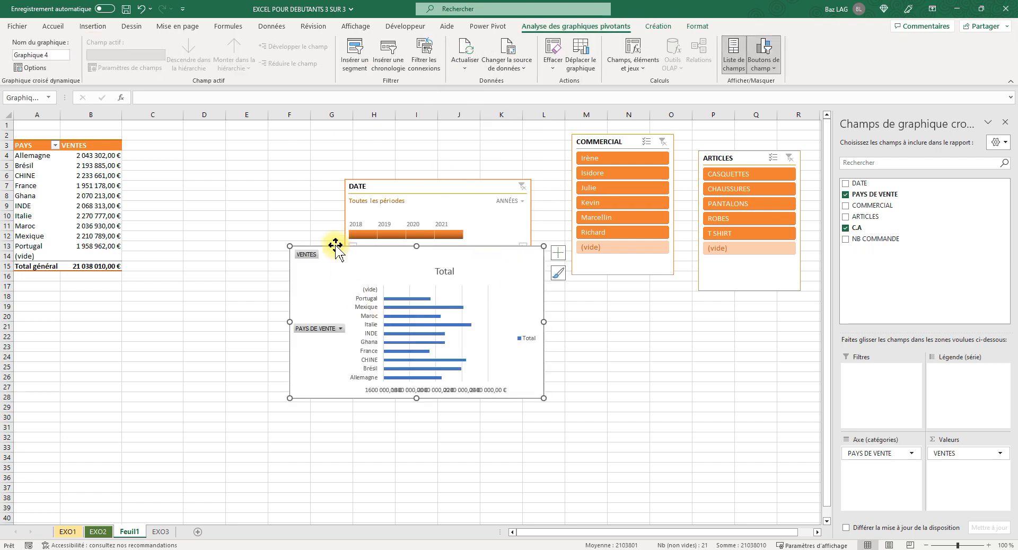
left_click_drag(347, 254, 218, 326)
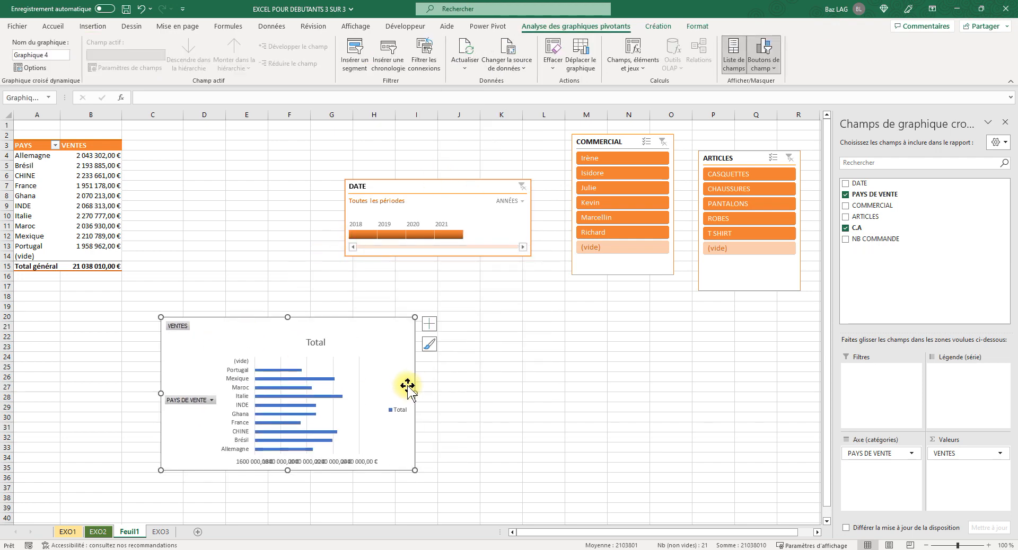
left_click_drag(413, 394, 590, 384)
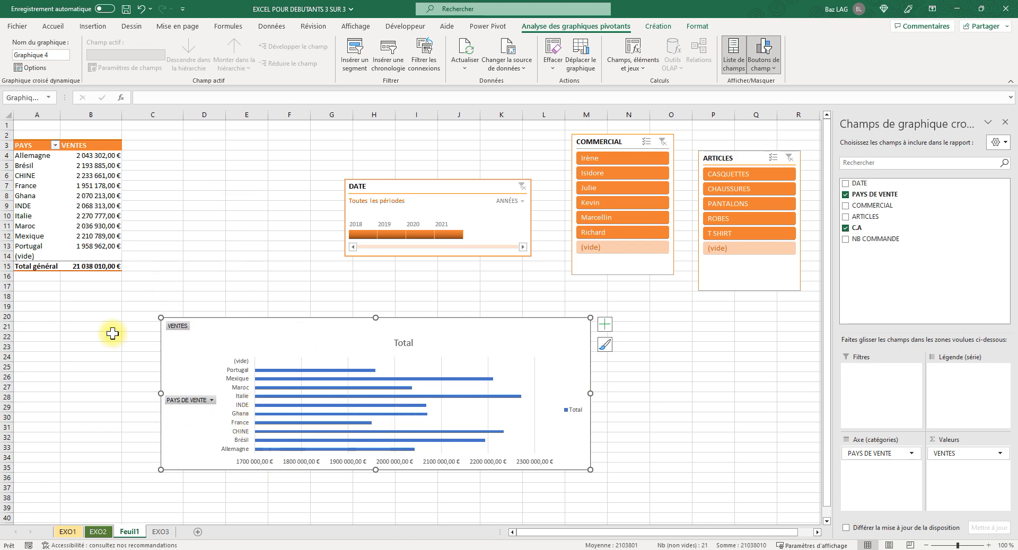
Step: Sort the pivot table's countries by VENTES in ascending order
left_click(102, 157)
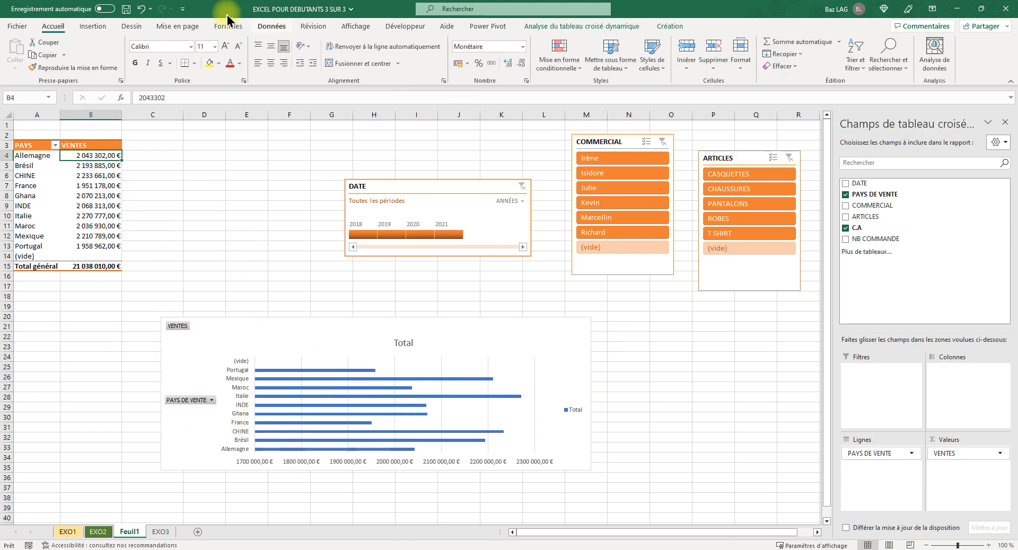
left_click(276, 26)
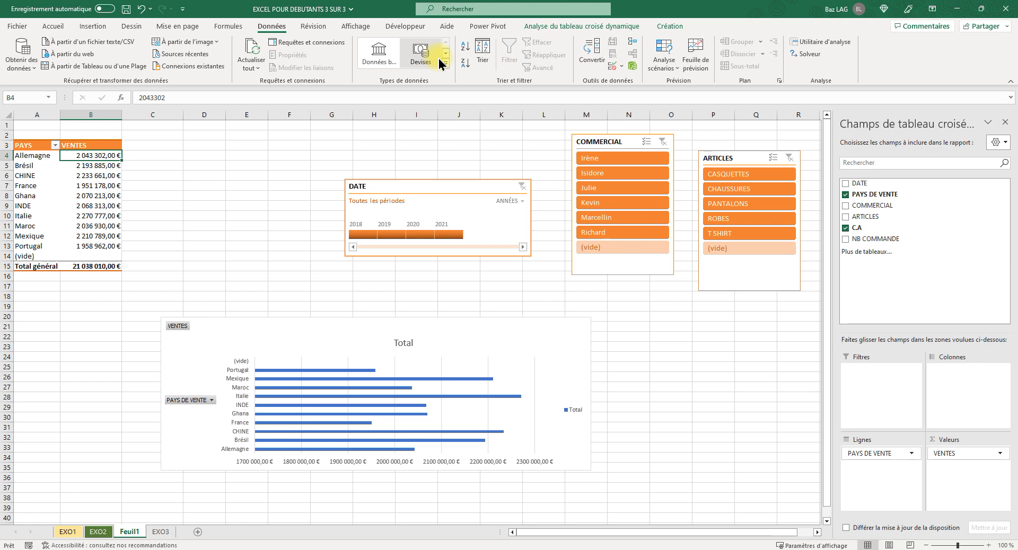
left_click(465, 46)
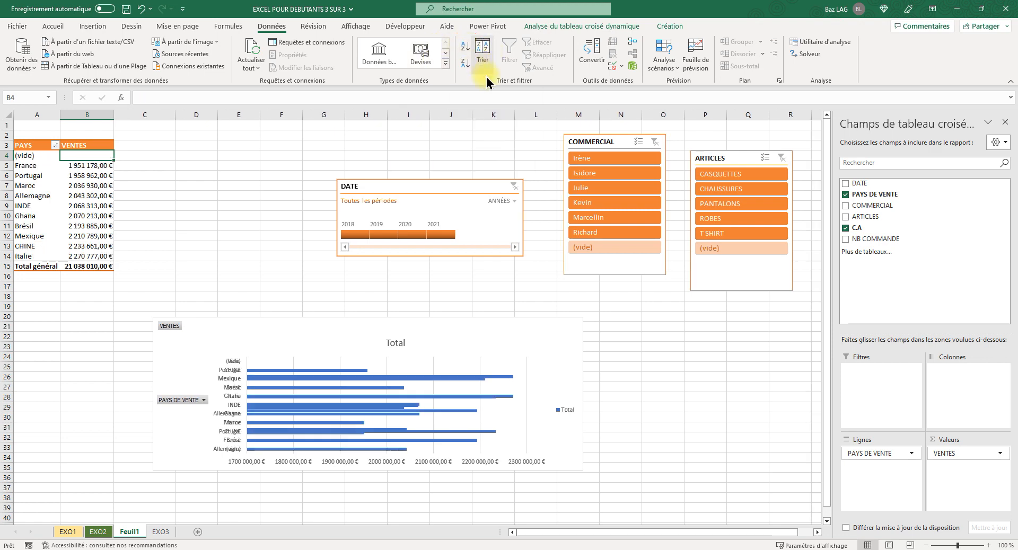
left_click(689, 367)
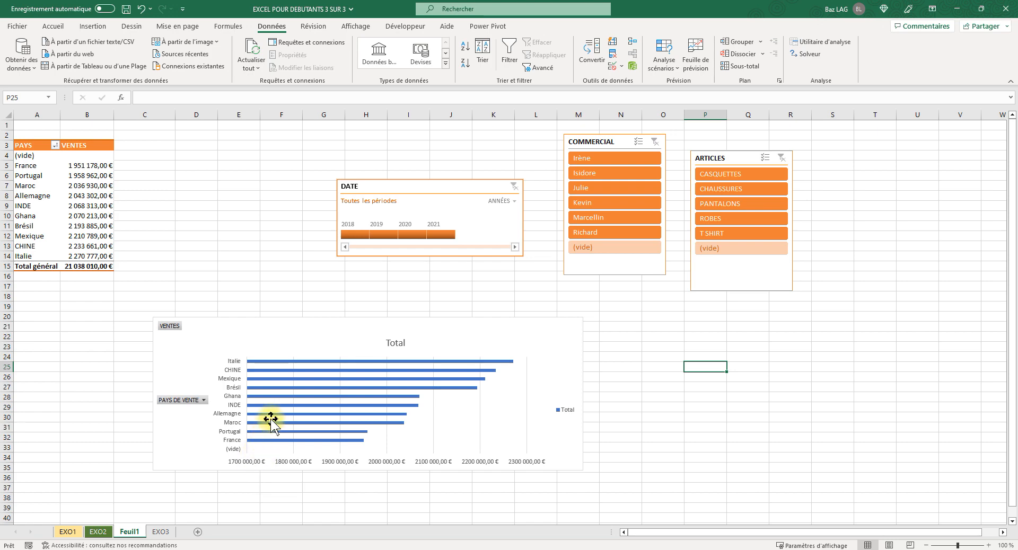
Step: Widen the bar chart so that it extends to about column O
left_click(246, 245)
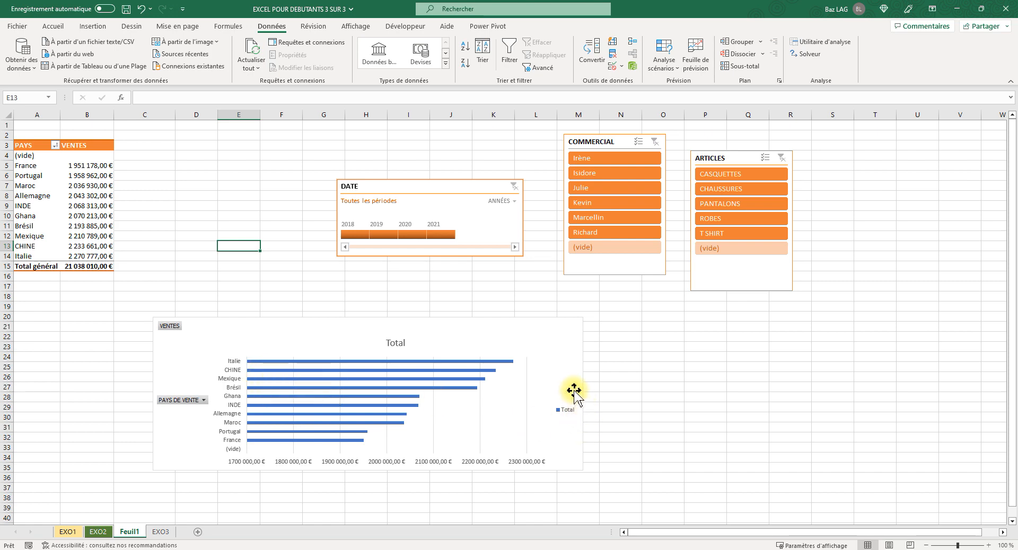
left_click(592, 401)
left_click_drag(583, 394, 668, 395)
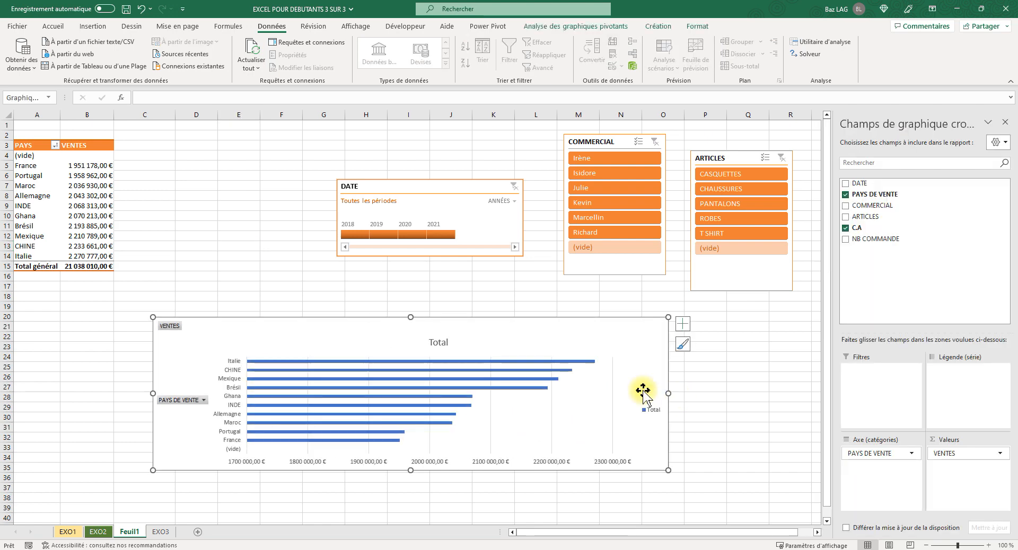
left_click(365, 306)
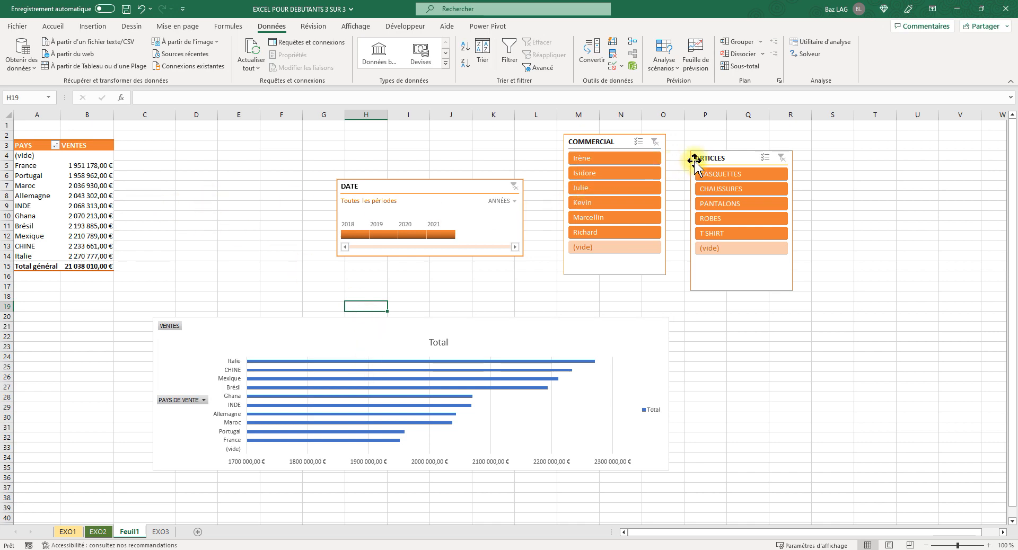
Step: Filter the data with the ARTICLES slicer by CASQUETTES, CHAUSSURES and ROBES in turn, and clear the slicer's filter
left_click(730, 176)
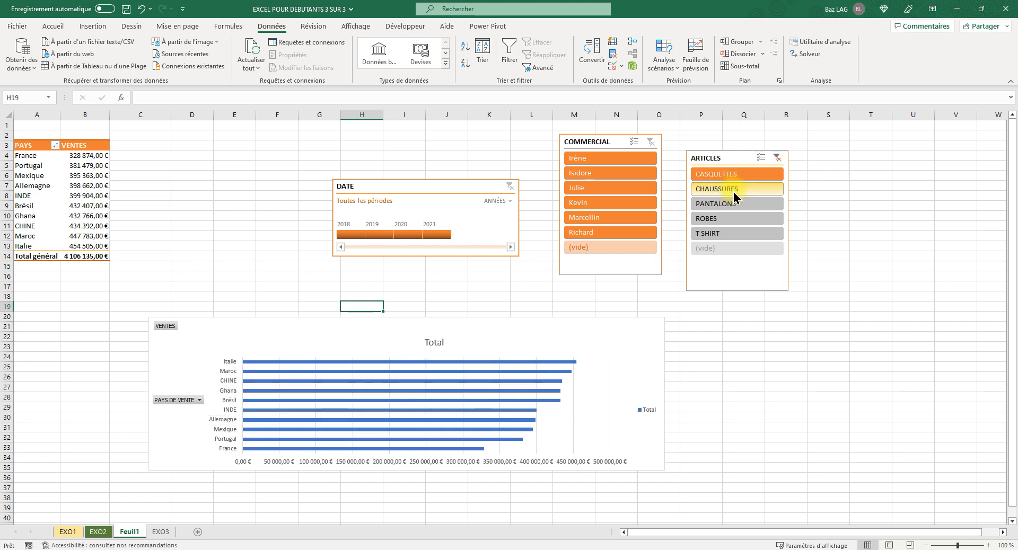
left_click(734, 194)
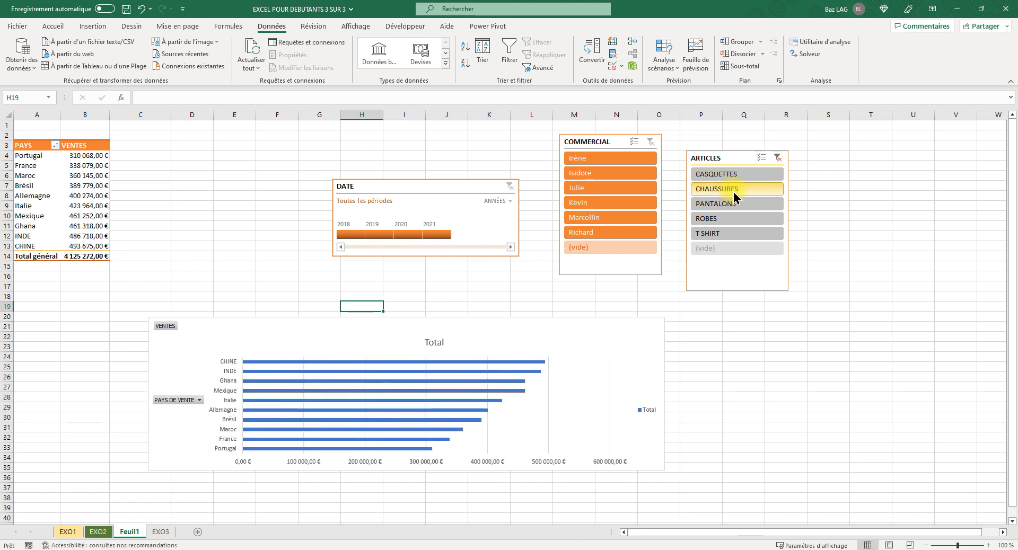
left_click(735, 219)
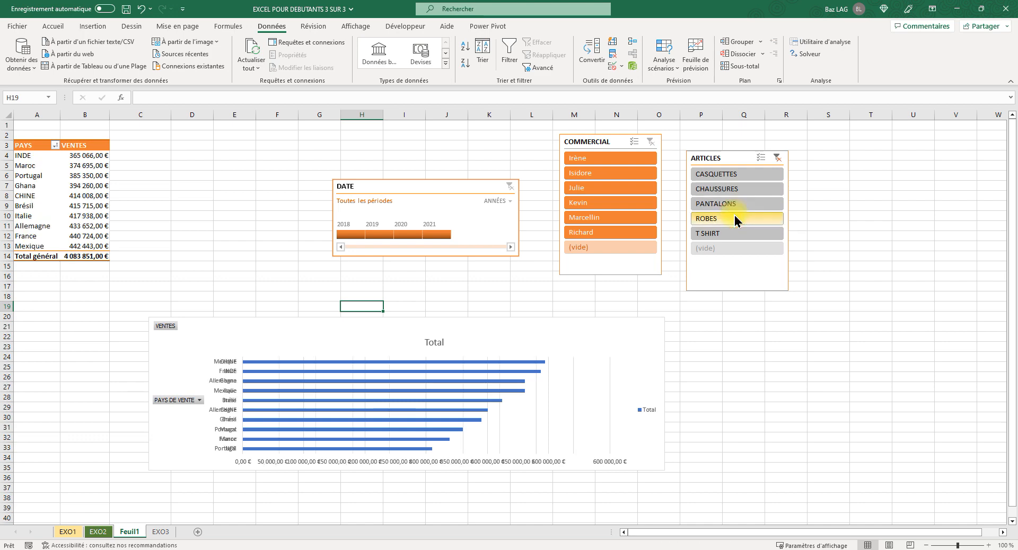
left_click(777, 158)
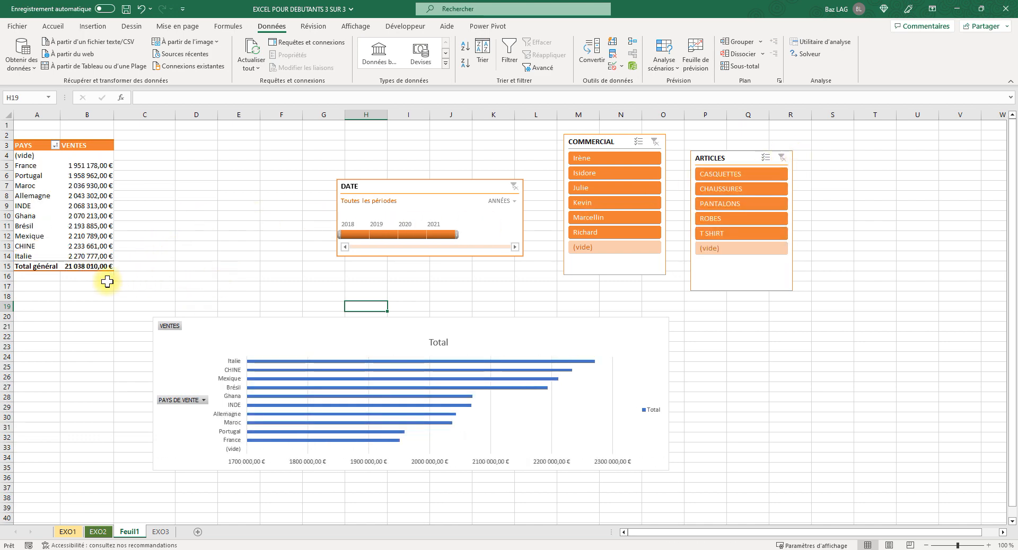
Step: Copy the whole country pivot table and paste the duplicate at cell D3
left_click_drag(104, 271, 10, 148)
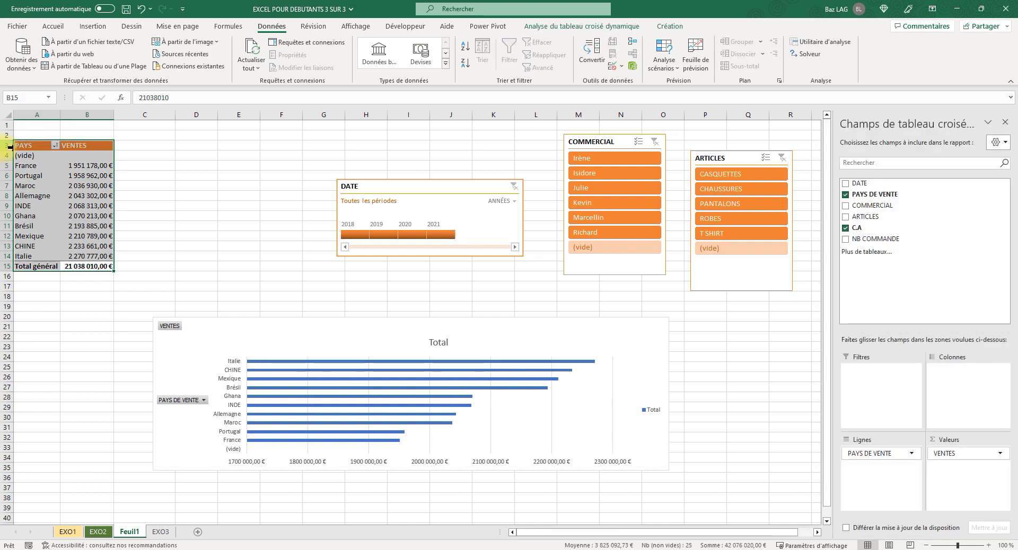
key("ctrl+c")
left_click(207, 148)
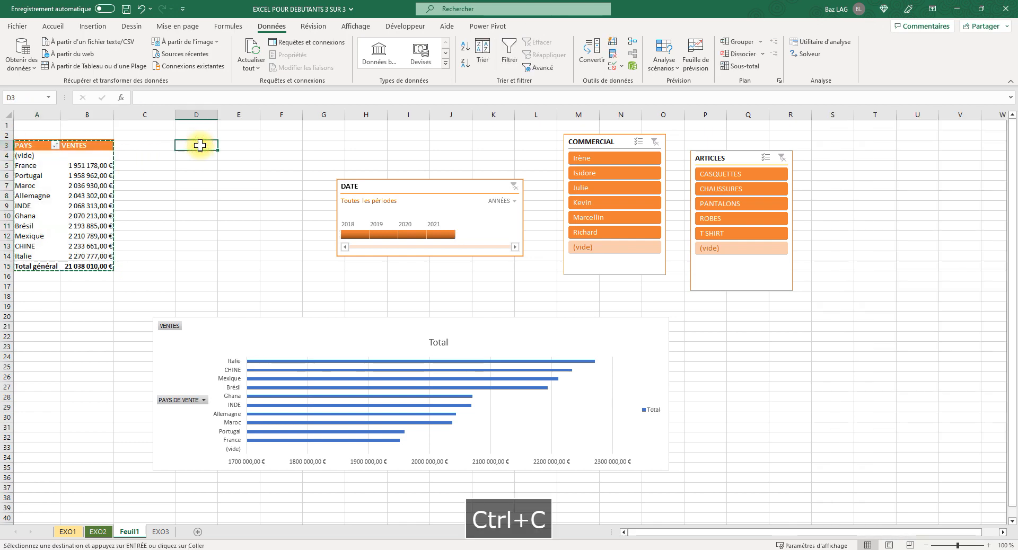
key("ctrl+v")
Step: Replace PAYS DE VENTE with ARTICLES as the row field of the copied pivot table
left_click(239, 186)
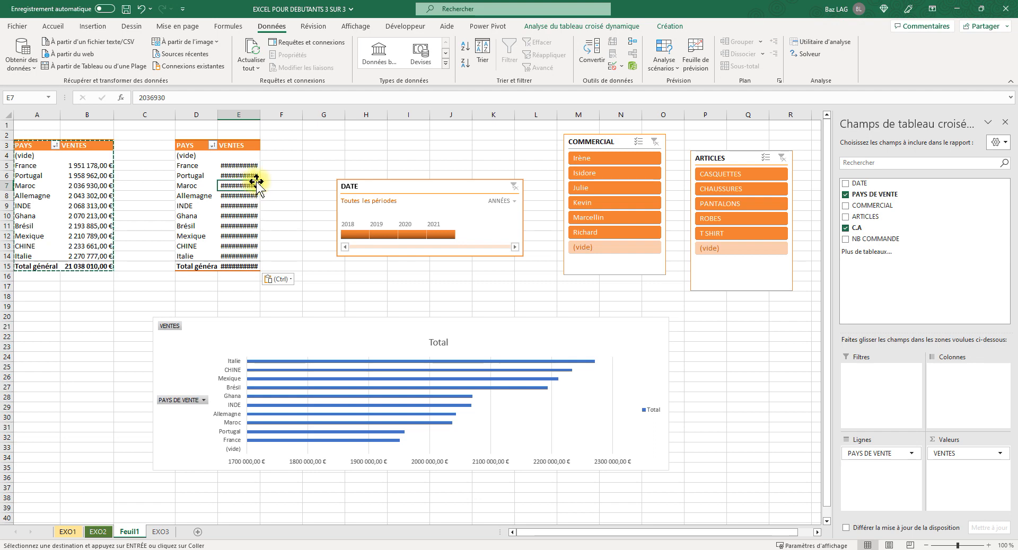
mouse_move(877, 453)
left_mouse_down()
mouse_move(912, 340)
mouse_move(909, 245)
mouse_move(884, 459)
left_mouse_up()
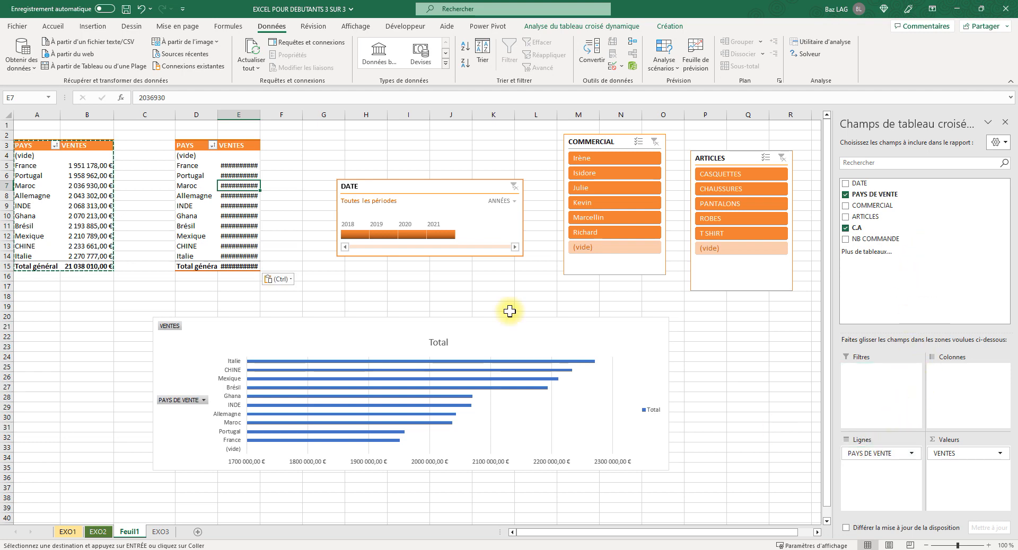
double_click(258, 114)
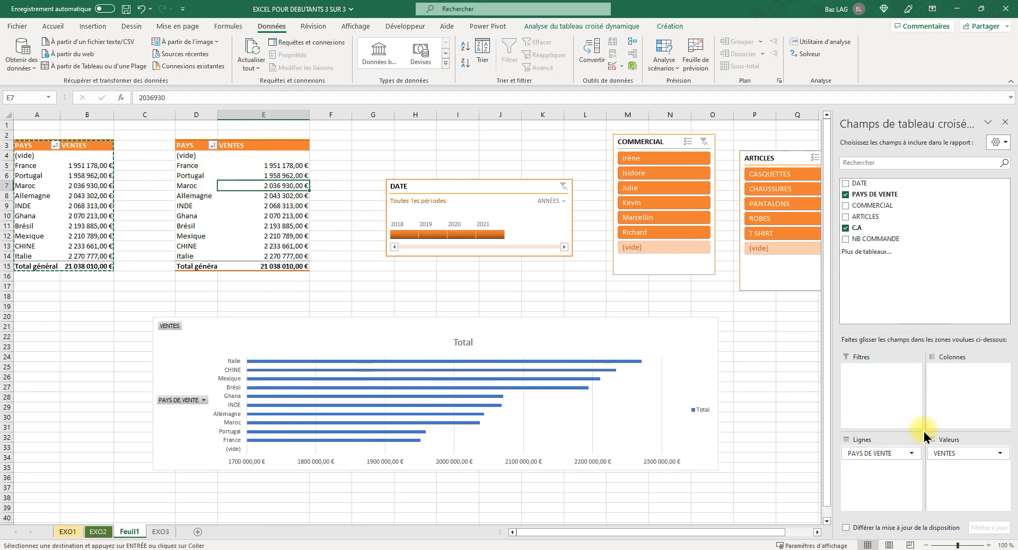
mouse_move(883, 455)
left_mouse_down()
mouse_move(922, 226)
mouse_move(886, 284)
mouse_move(883, 468)
left_mouse_up()
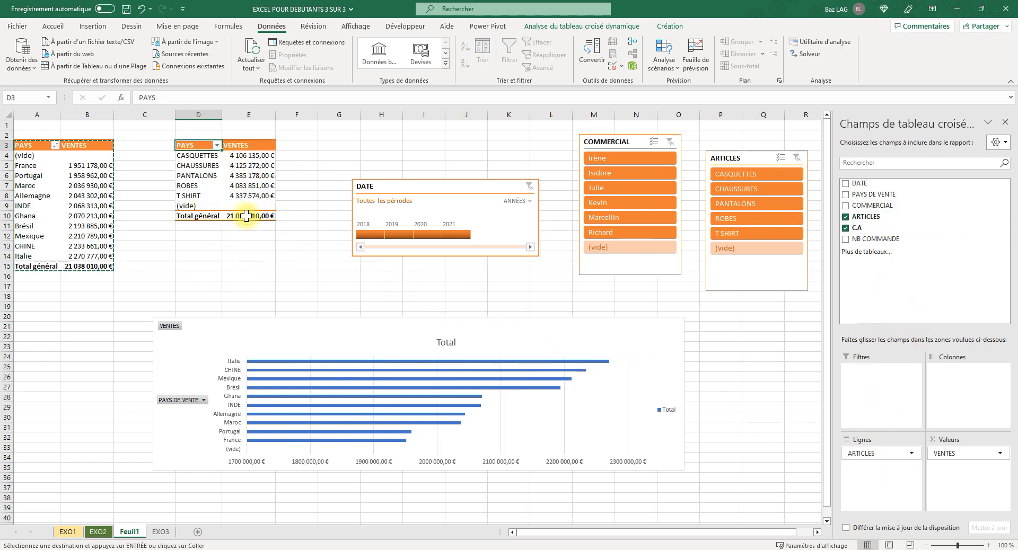
Step: Move the DATE timeline up beside the COMMERCIAL slicer and the bar chart down to about row 28 to free space
left_click_drag(471, 186, 528, 124)
left_click_drag(449, 331, 414, 407)
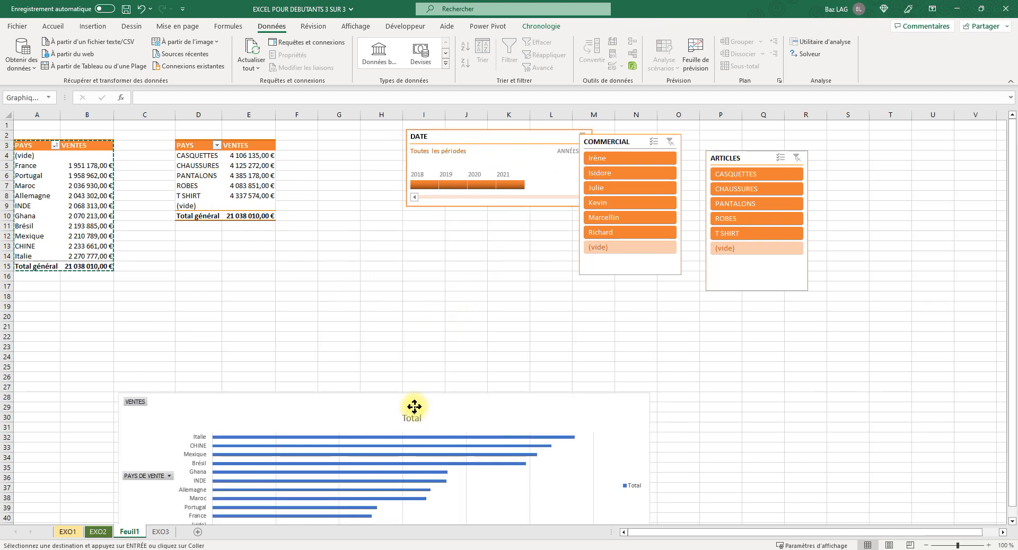
left_click(317, 305)
Step: Insert a 3D pie chart of VENTES by article and place it beneath the articles pivot table
left_click_drag(191, 154, 266, 206)
left_click(234, 215)
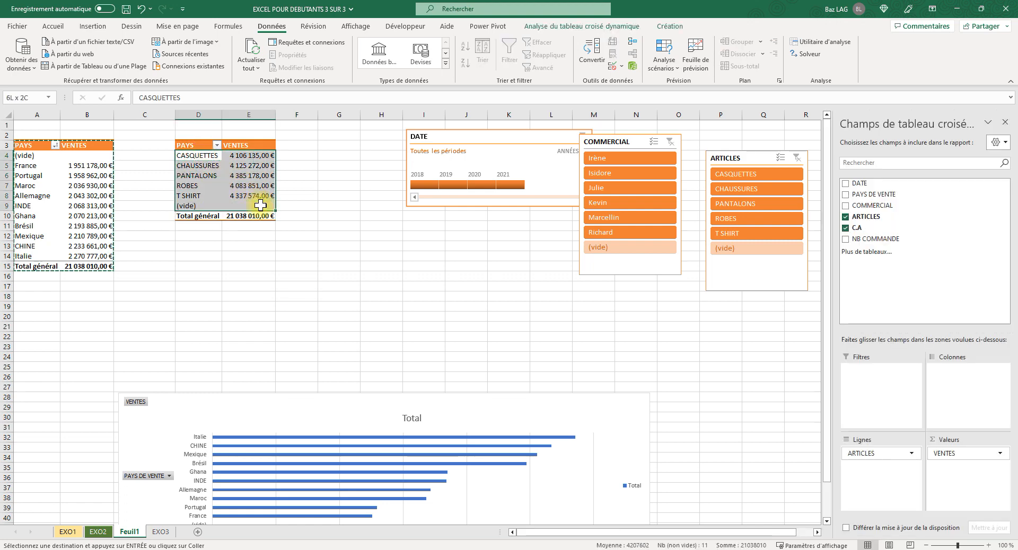
left_click(88, 27)
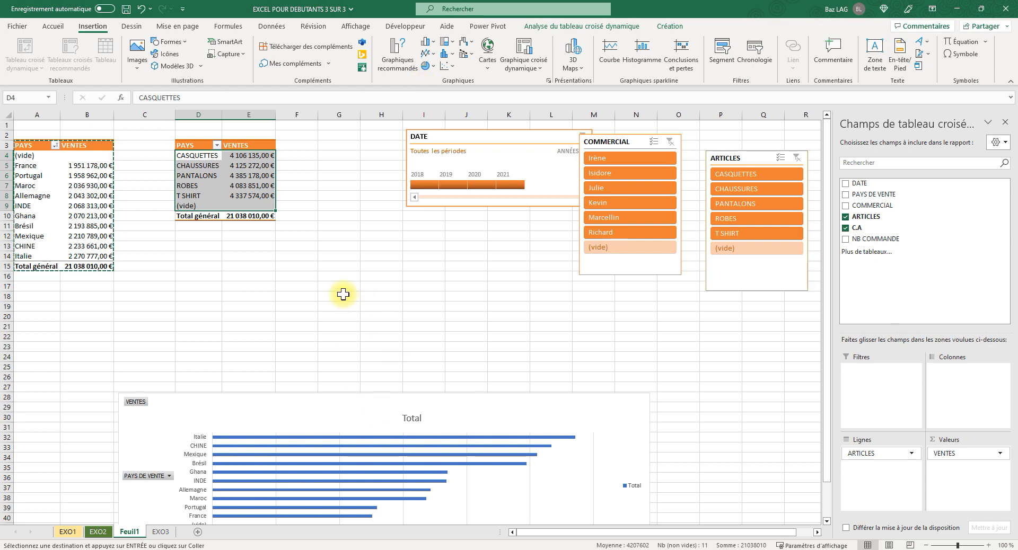
left_click(433, 42)
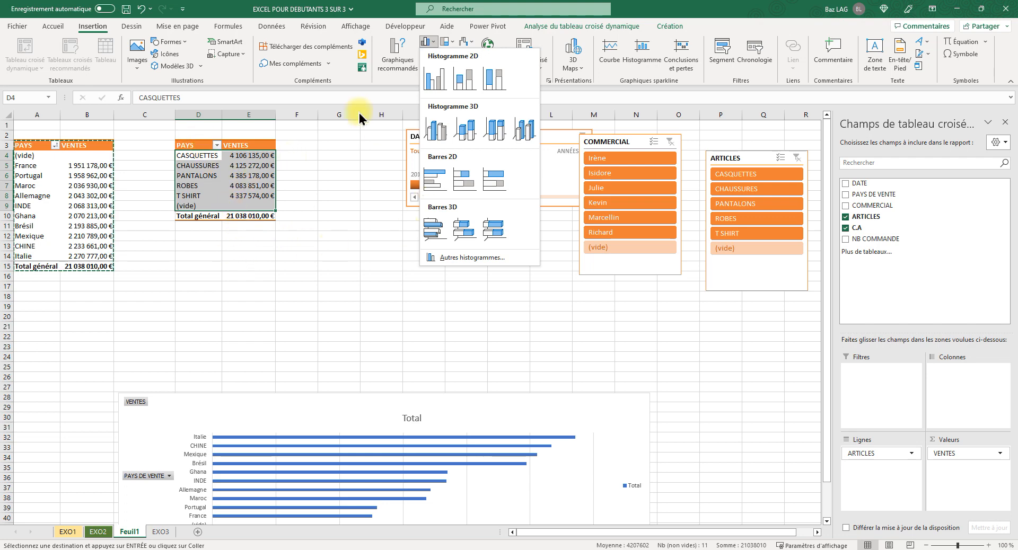
left_click(392, 164)
left_click(427, 66)
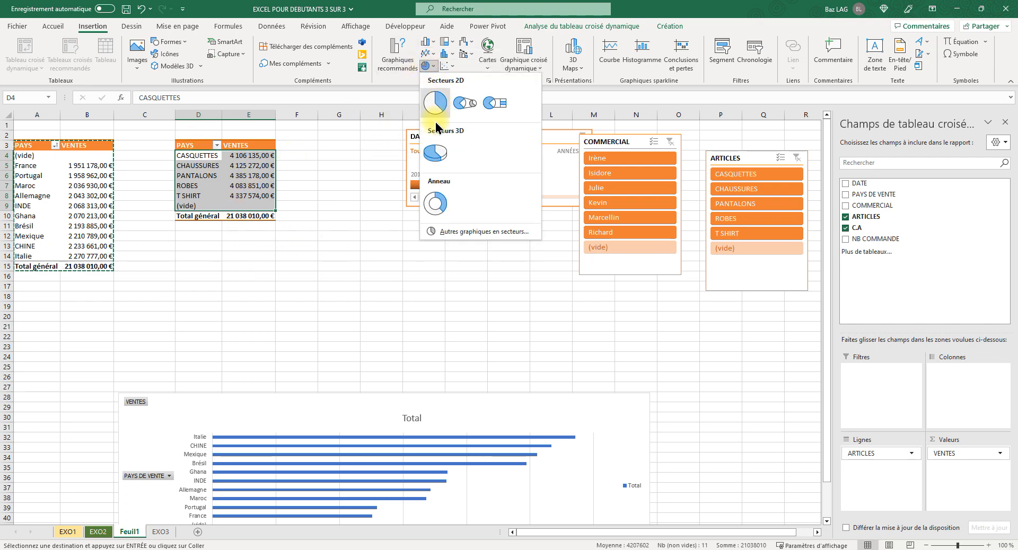
left_click(436, 155)
left_click(721, 327)
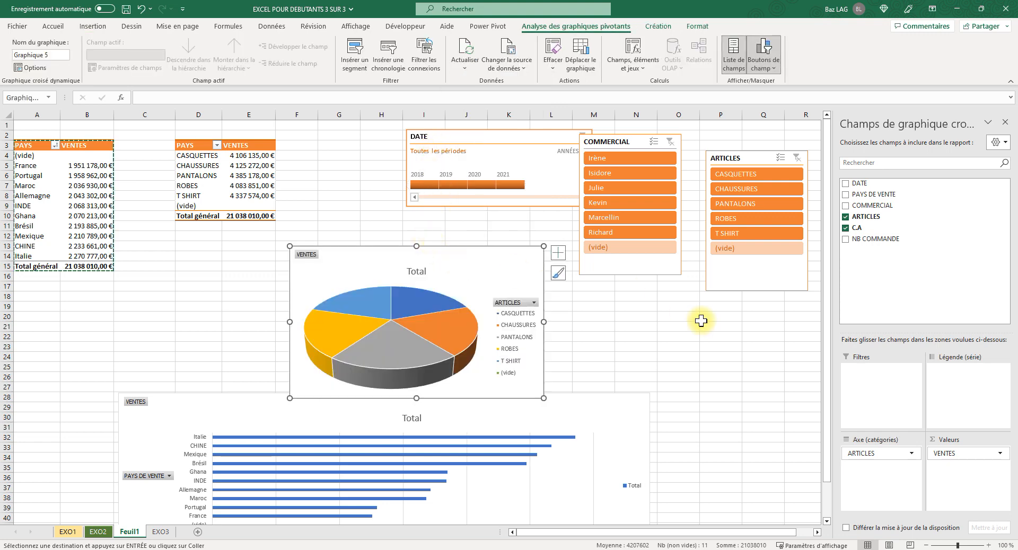
left_click_drag(481, 260, 395, 245)
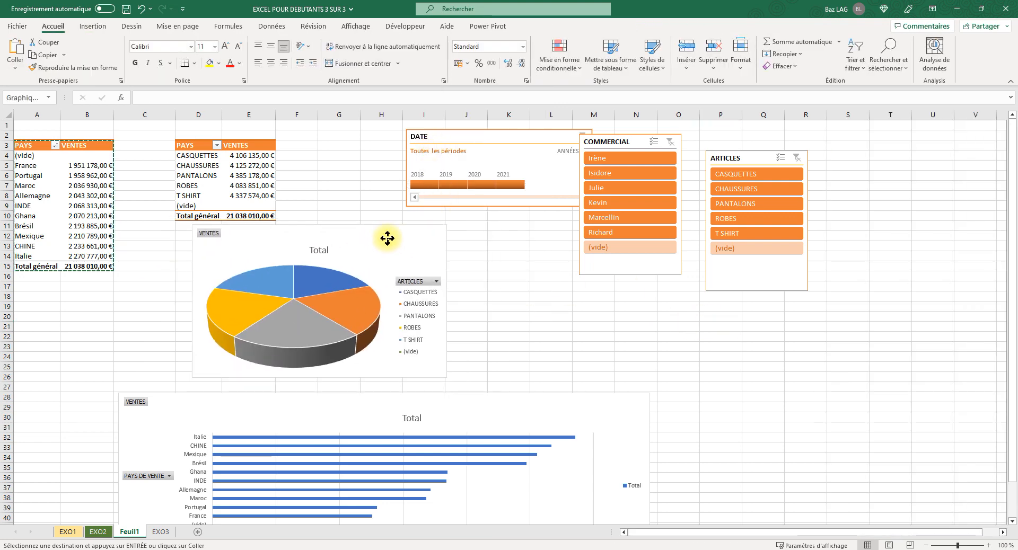
left_click(545, 295)
Step: Apply the grey gradient chart style with percentage labels to the pie chart and shrink it to end at about column H
left_click(391, 237)
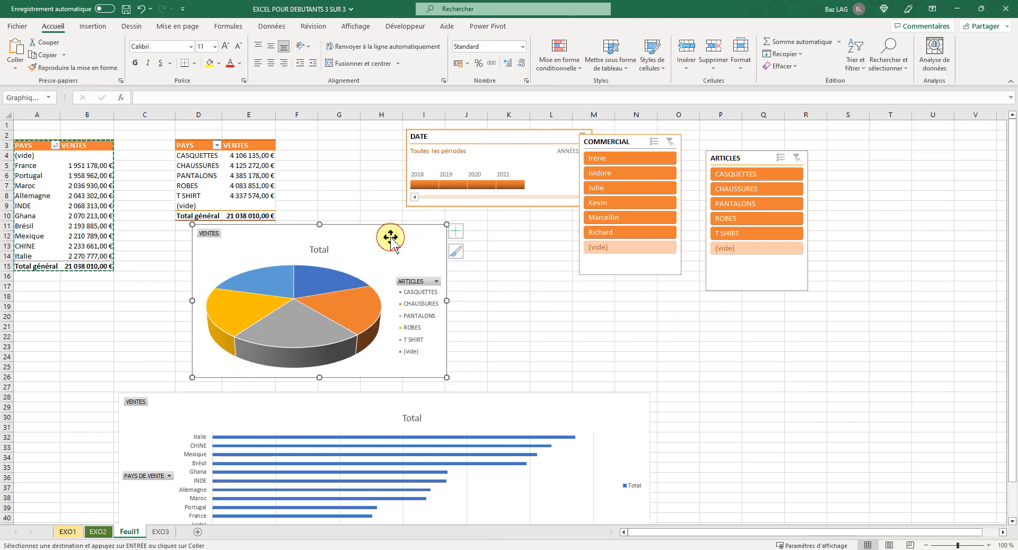
left_click(658, 26)
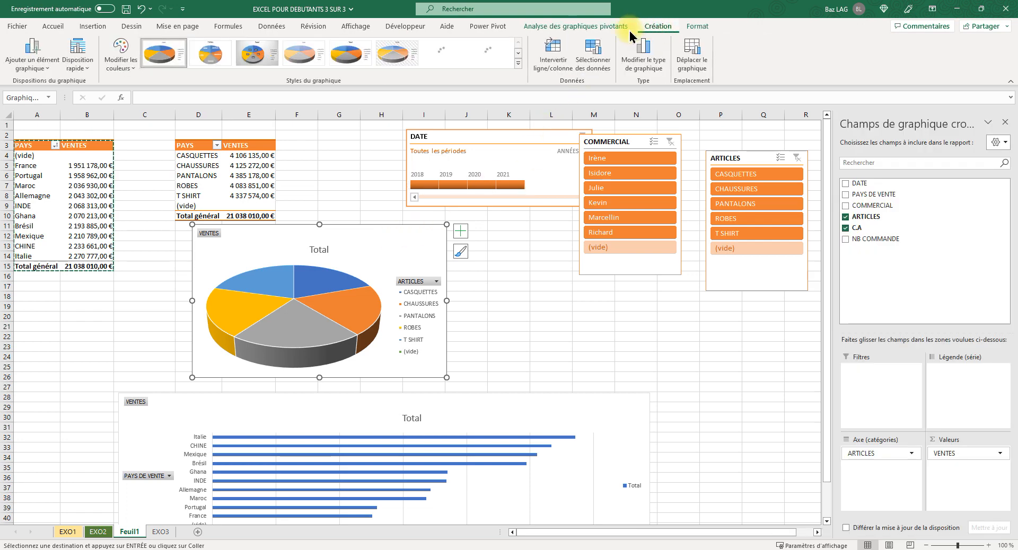
left_click(255, 59)
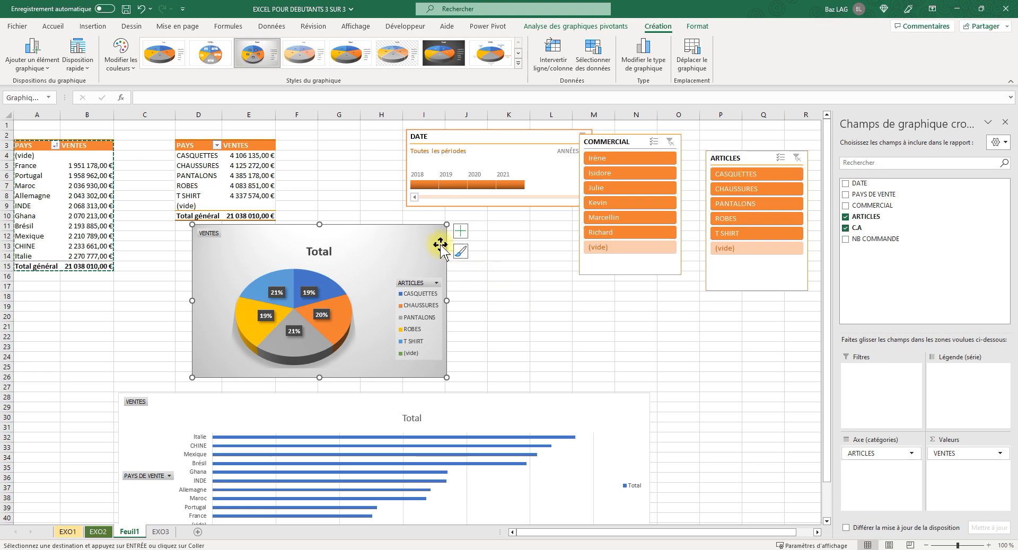
left_click_drag(447, 224, 405, 237)
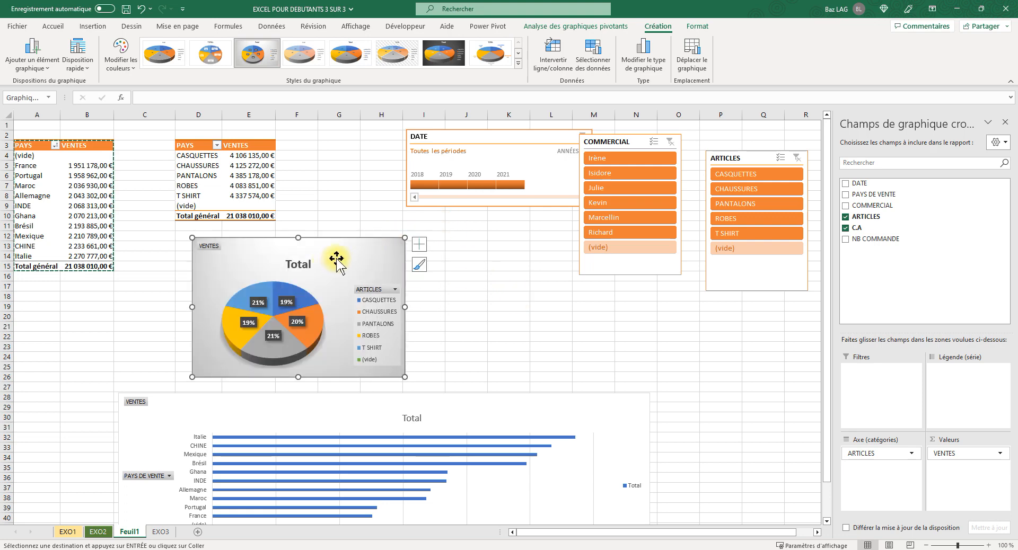
Step: Move the pie chart up directly beneath the articles pivot table and check it with the DATE timeline filtered to 2019 and 2020
left_click_drag(336, 258, 305, 245)
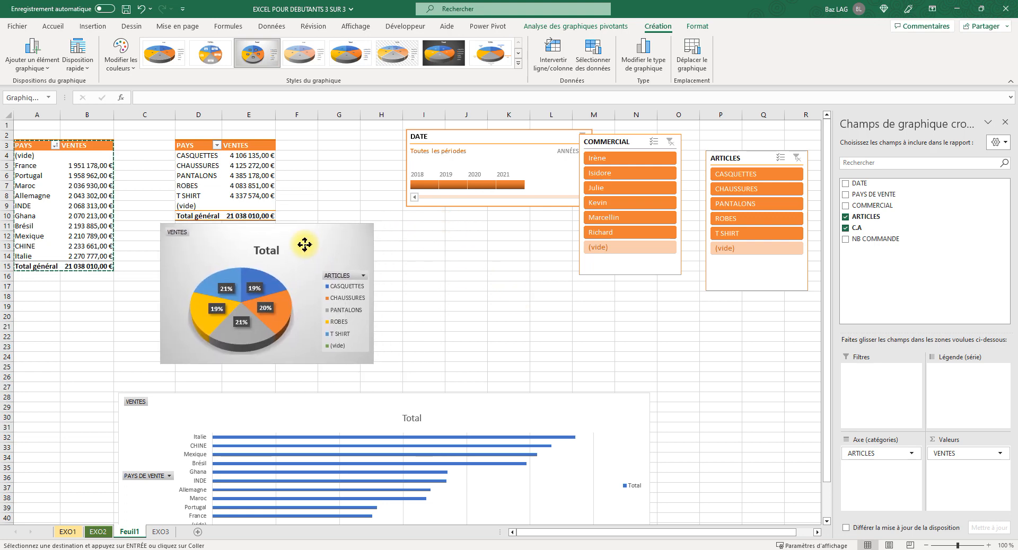
left_click(436, 186)
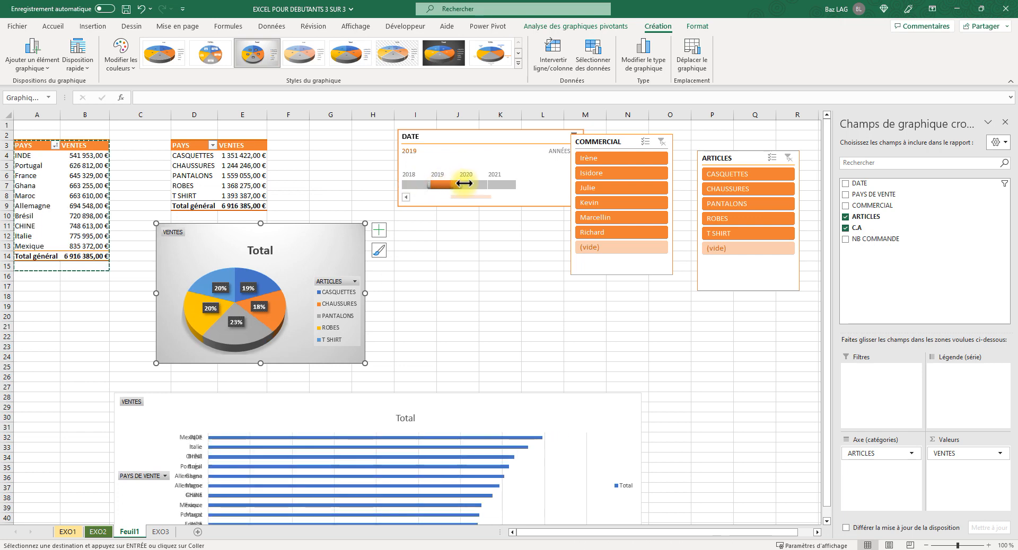
left_click(470, 188)
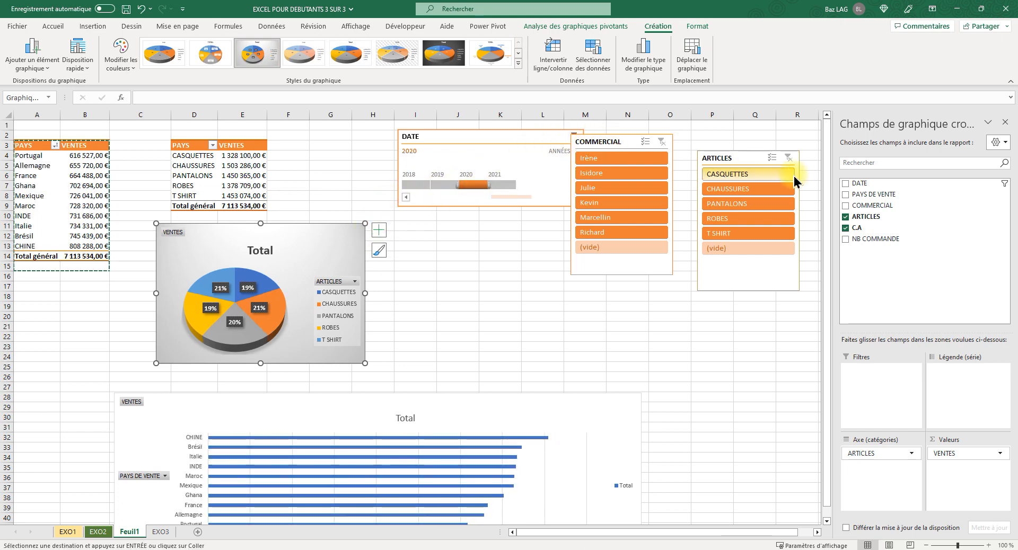
Step: Move the ARTICLES and COMMERCIAL slicers away from the DATE timeline into about columns O to T, and clear the timeline filter
left_click(764, 345)
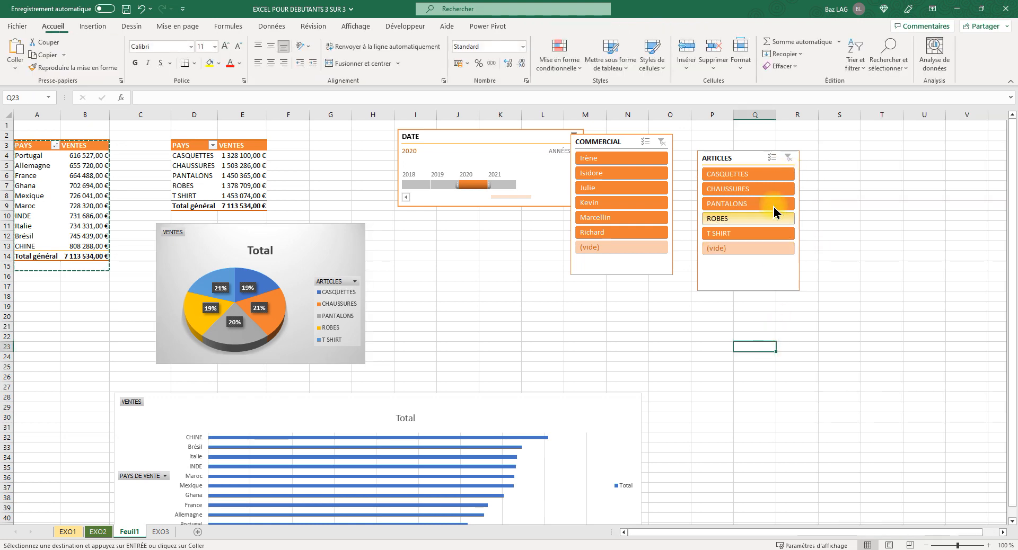
left_click_drag(752, 153, 861, 146)
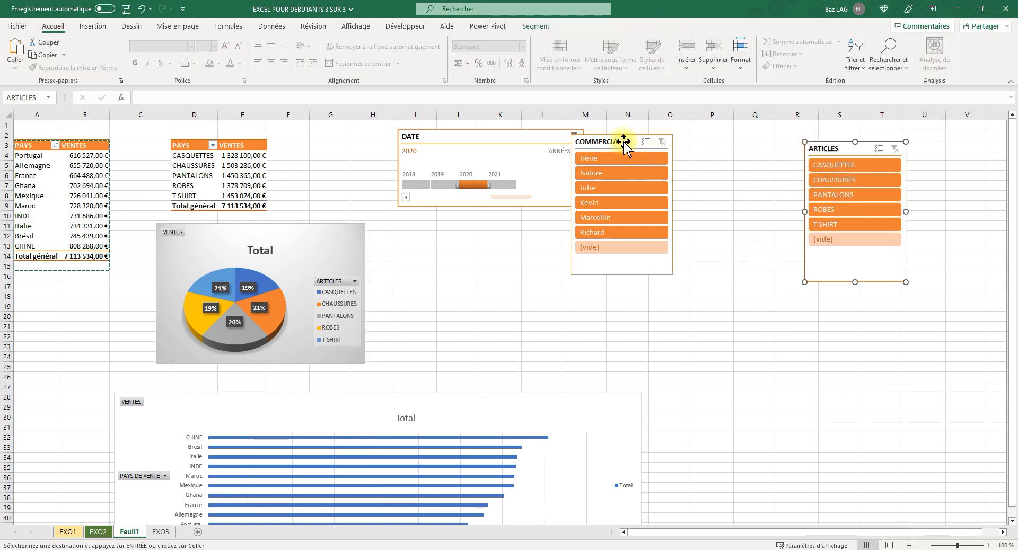
left_click_drag(623, 141, 719, 133)
left_click(574, 137)
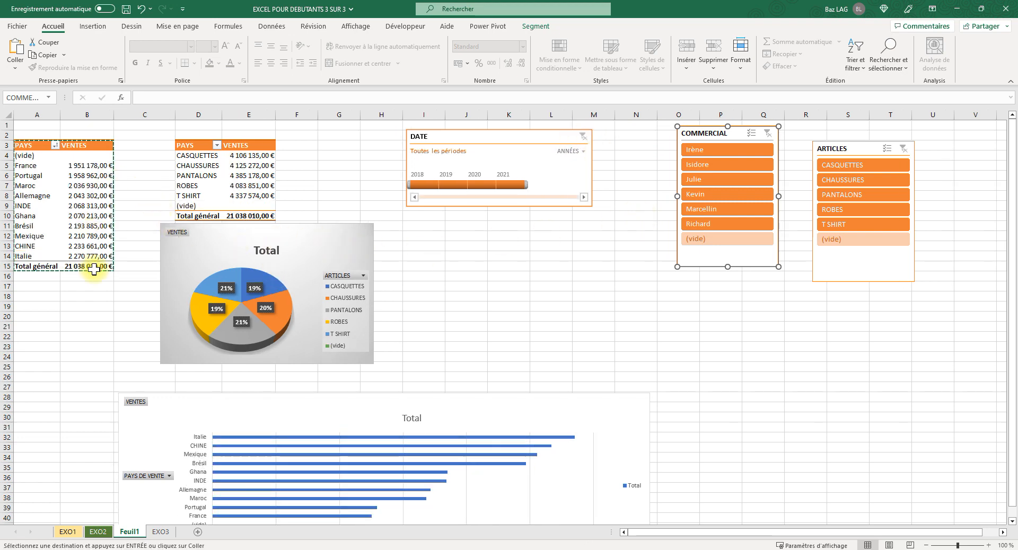
Step: Copy the country pivot table A3:B15 and paste it below the DATE timeline at cell J12
left_click_drag(98, 266, 17, 147)
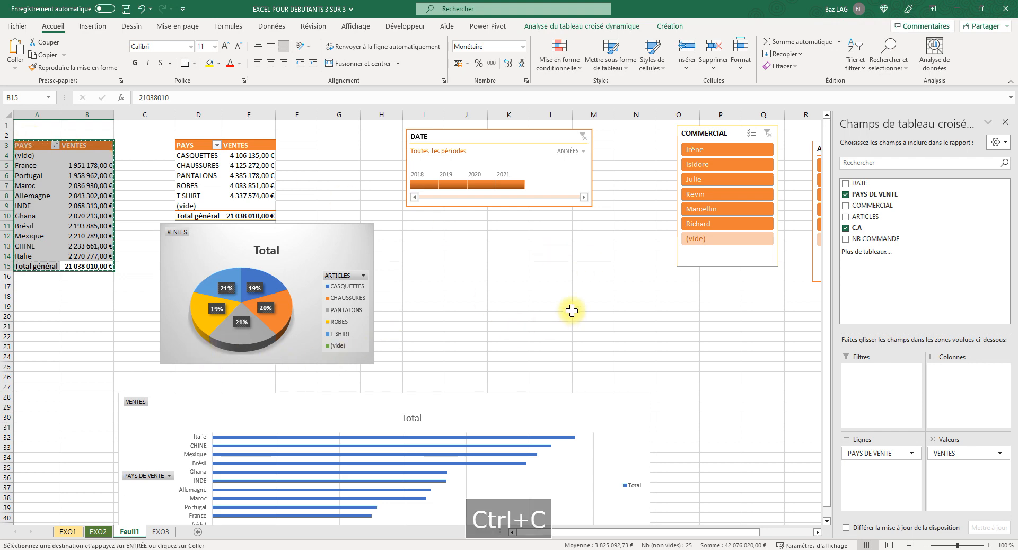
left_click(465, 257)
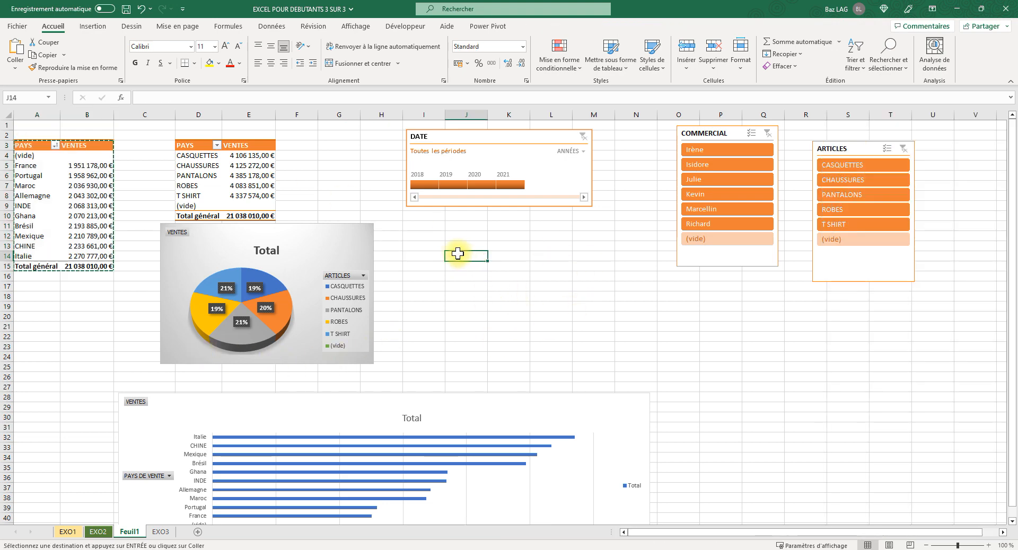
key("ctrl+v")
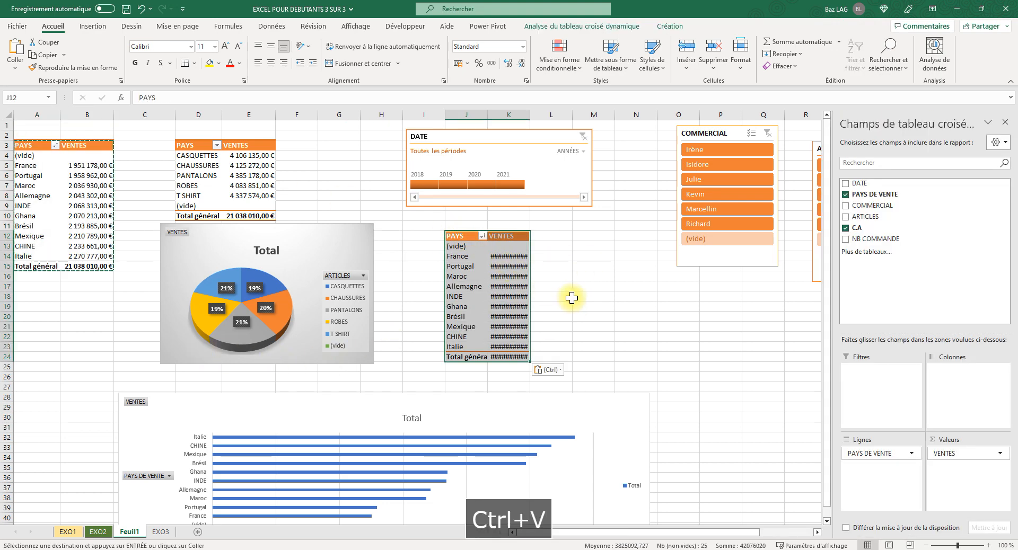
left_click(568, 297)
left_click(639, 306)
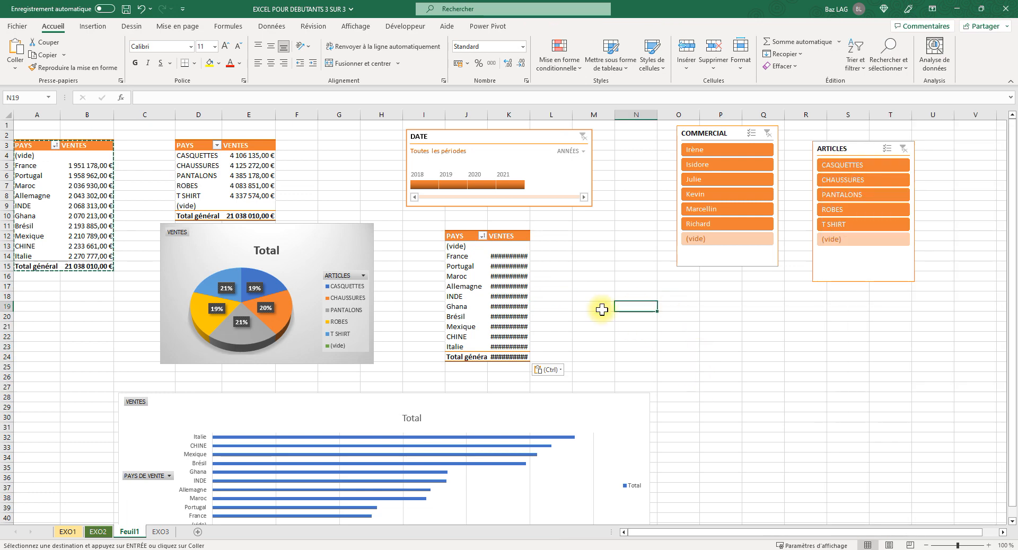
Step: Replace PAYS DE VENTE with DATE as the row field of the pivot table pasted at J12
left_click(508, 287)
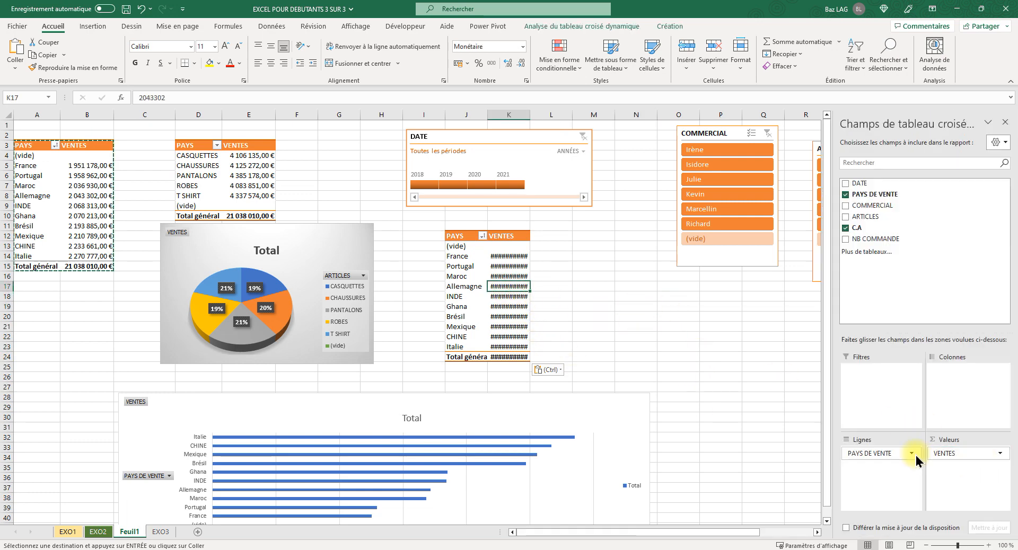
left_click_drag(883, 454, 884, 282)
left_click_drag(865, 183, 895, 466)
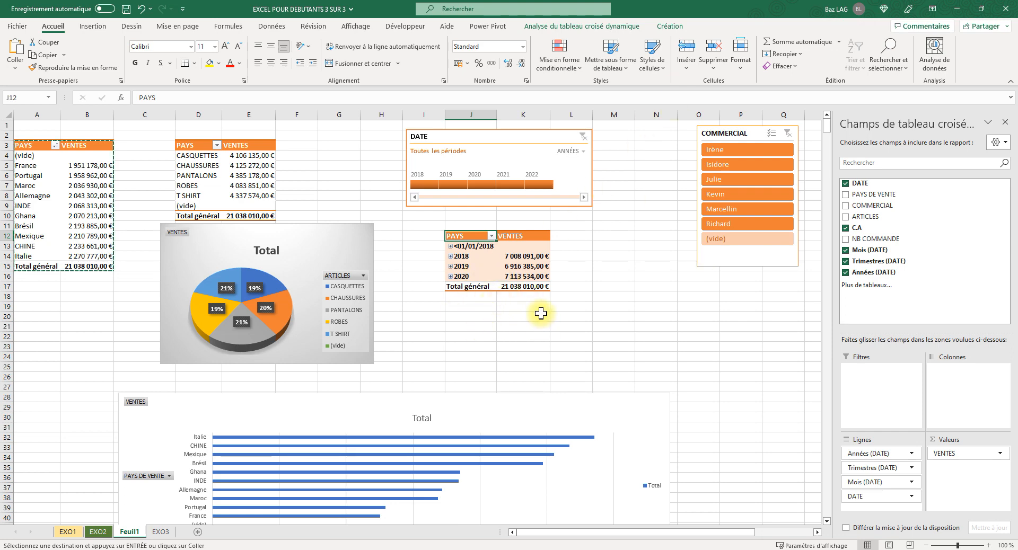
Step: Expand 2018 and Trimestre1 in the date pivot table to examine the monthly sales, and collapse 2018 again
left_click(451, 256)
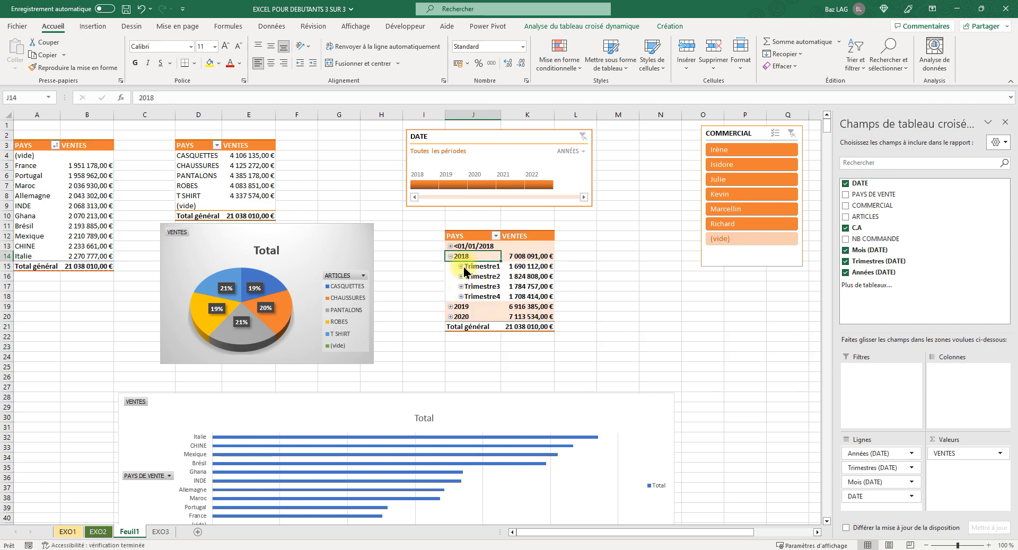
left_click(461, 266)
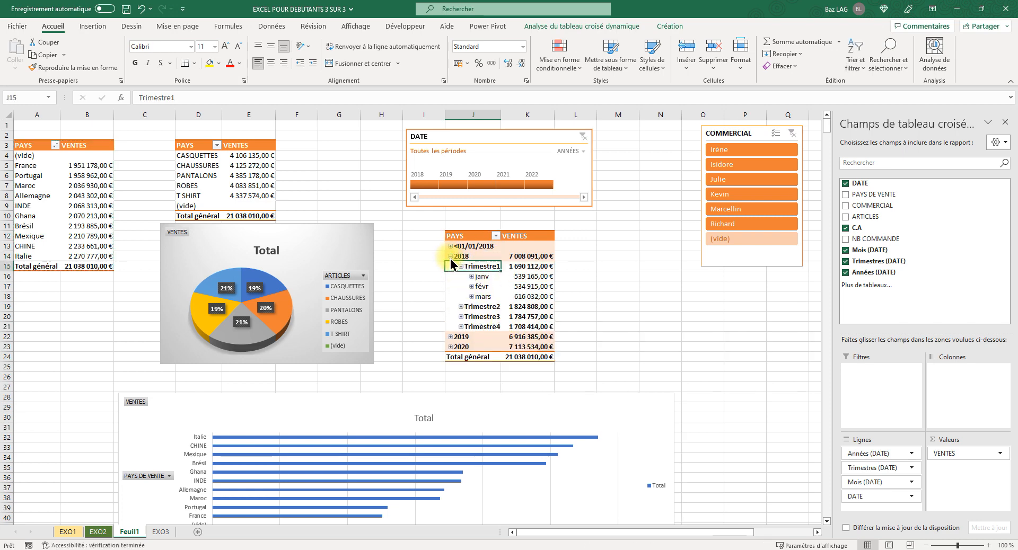
left_click(450, 256)
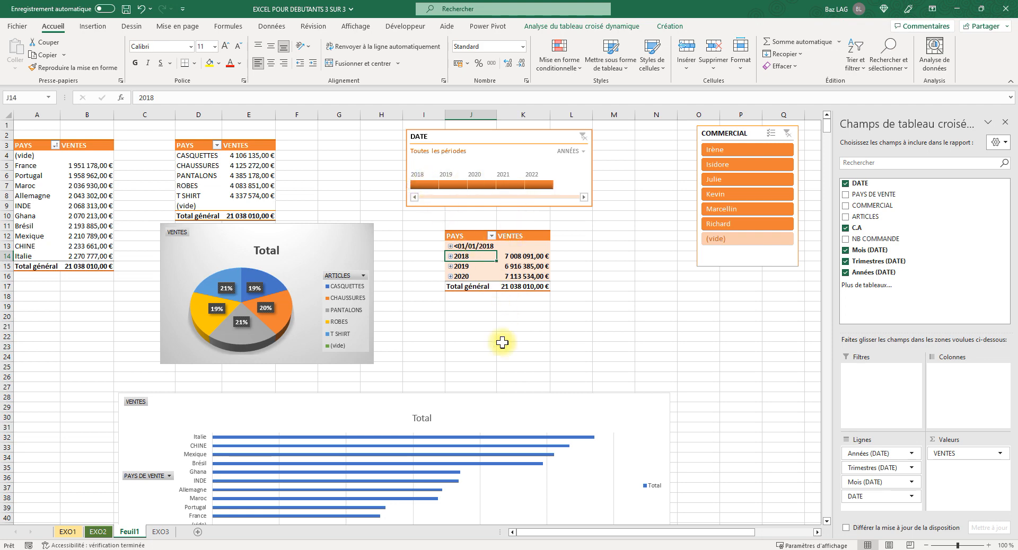
left_click(518, 335)
Step: Group the date pivot table by Mois only, accepting the data replacement, and move the bar chart down to about row 31
right_click(462, 255)
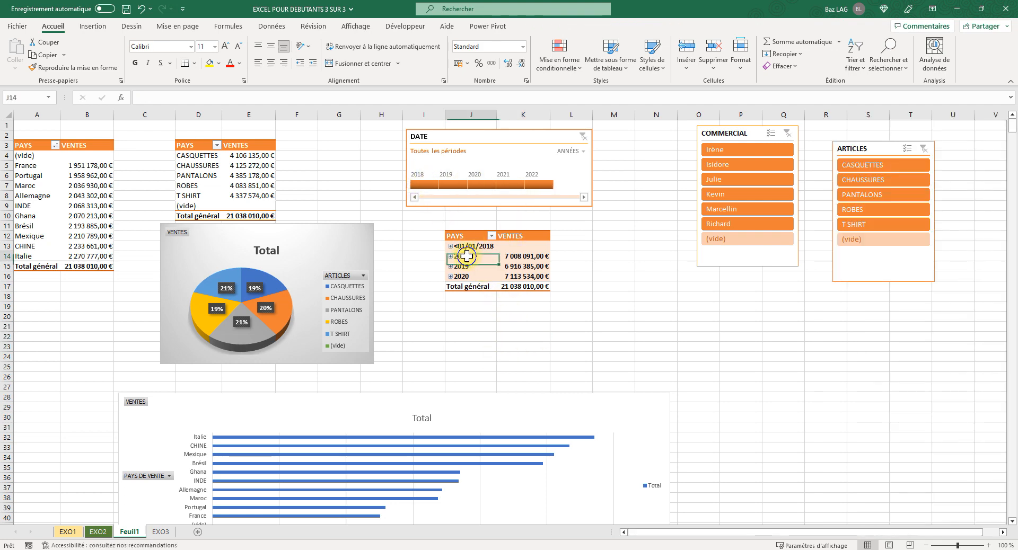
left_click(501, 395)
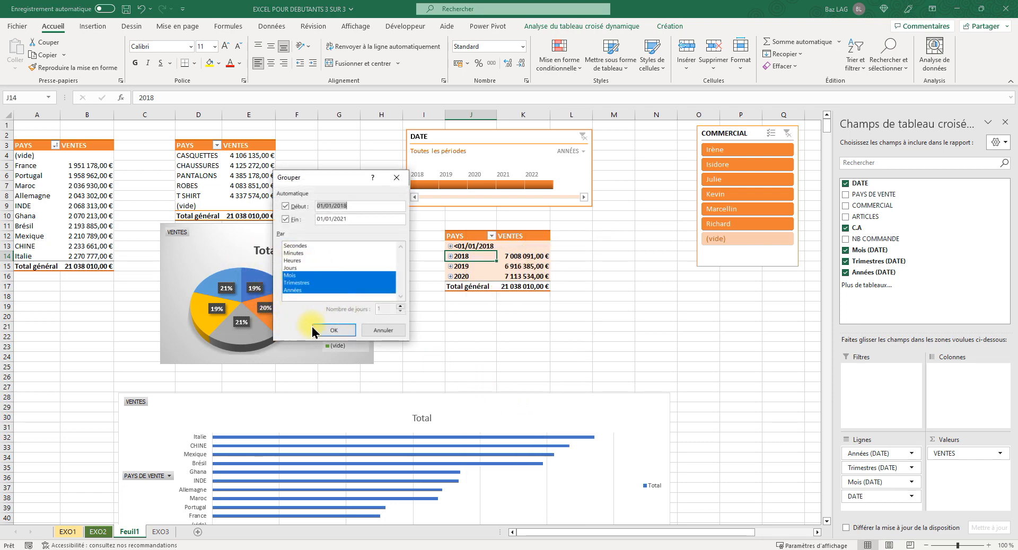
left_click(304, 284)
left_click(305, 291)
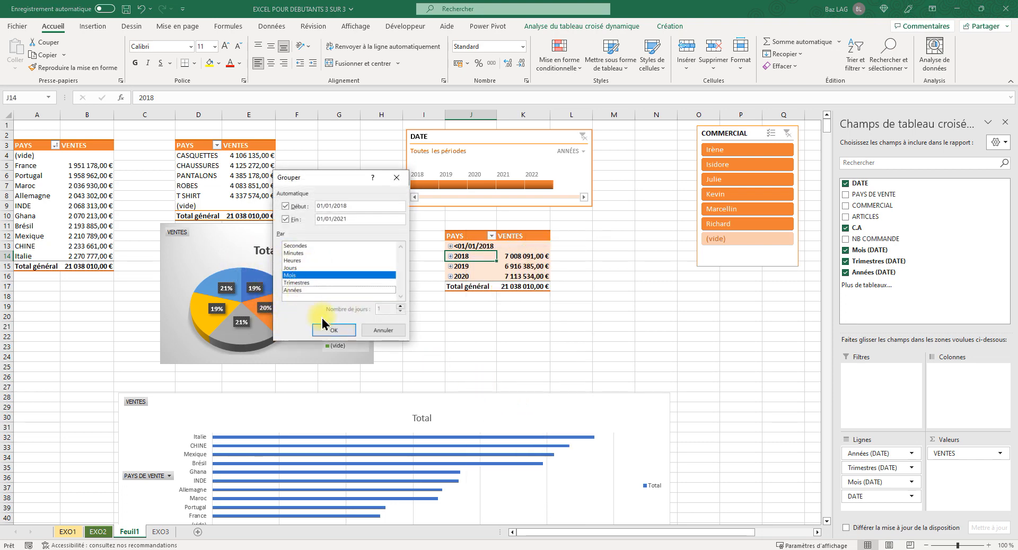
left_click(333, 329)
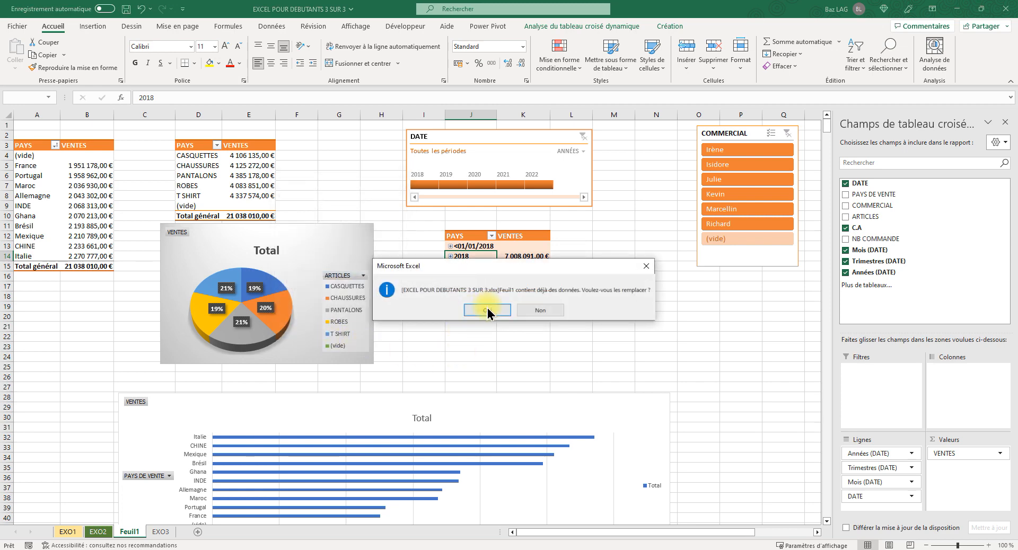
left_click(487, 310)
left_click(489, 311)
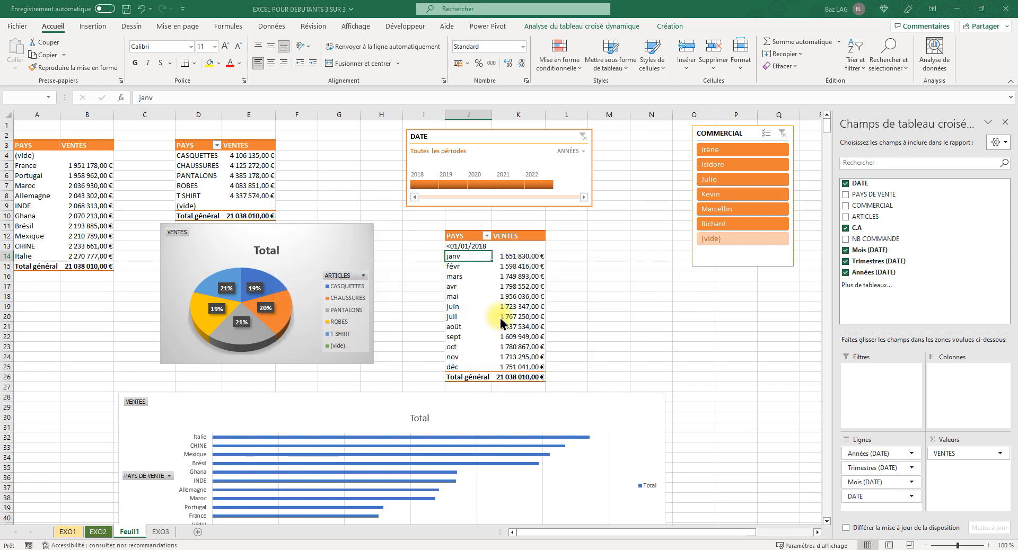
left_click(490, 311)
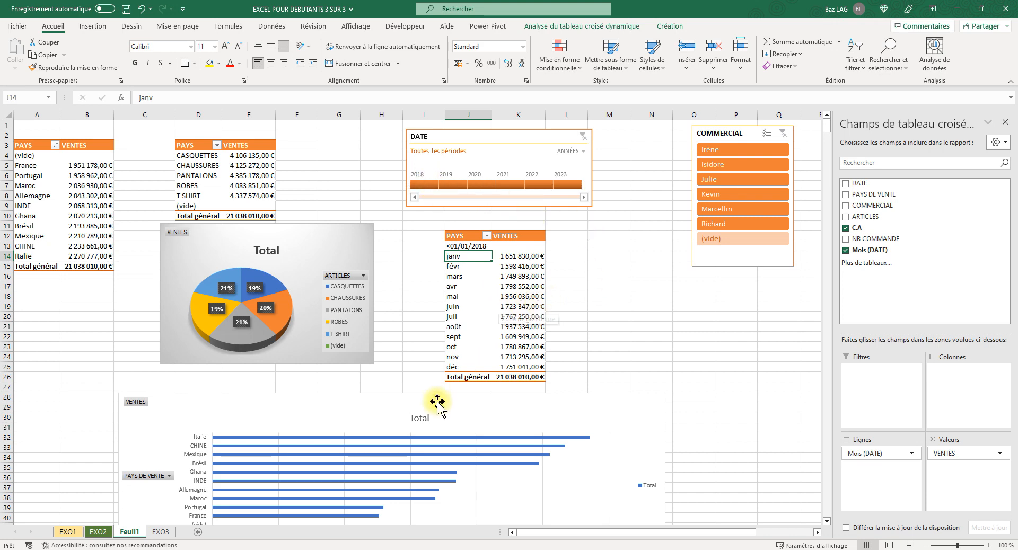
left_click_drag(411, 402, 422, 433)
Step: Check the monthly pivot table by filtering the DATE timeline to 2018, 2019 and 2020, and clear the filter
left_click(427, 184)
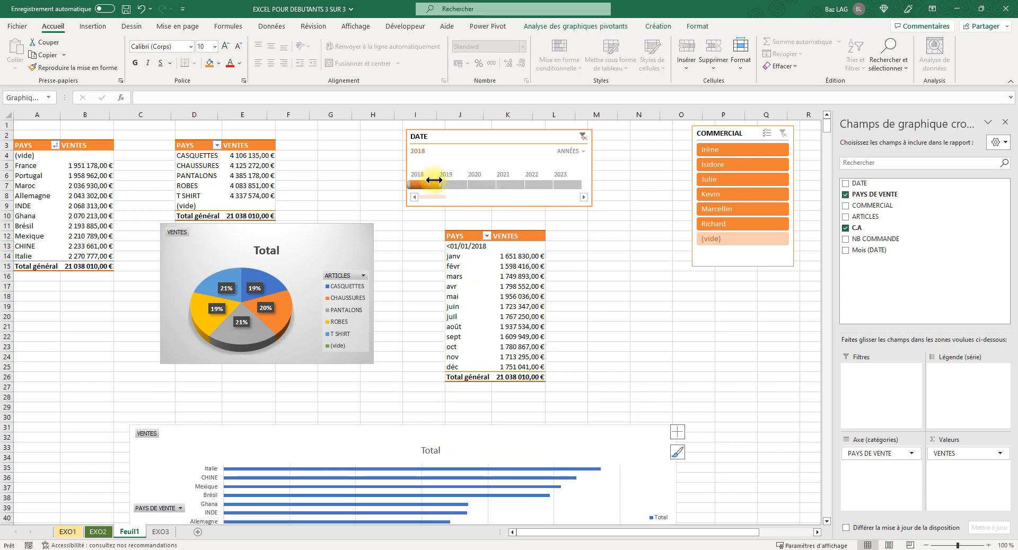
left_click(447, 184)
left_click(473, 186)
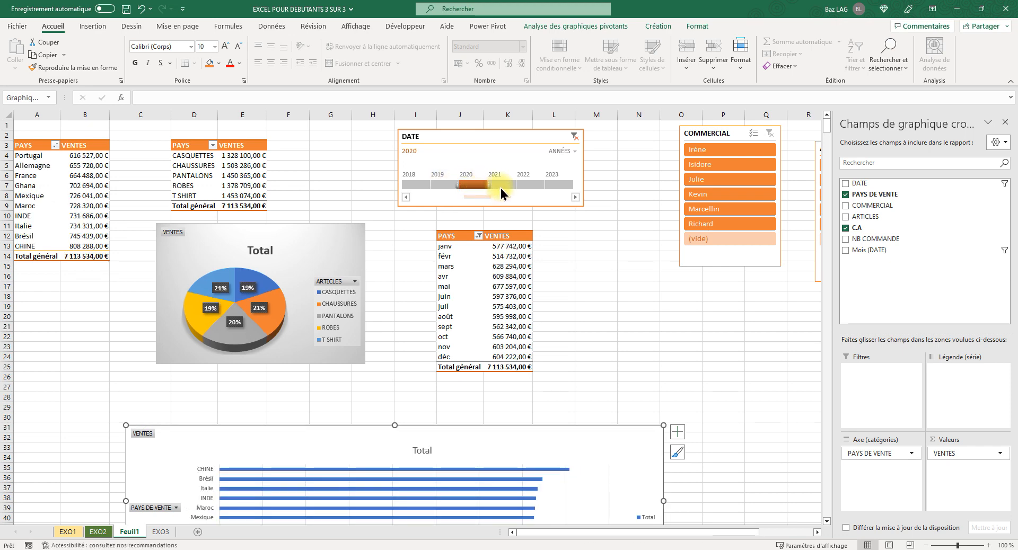
left_click(574, 137)
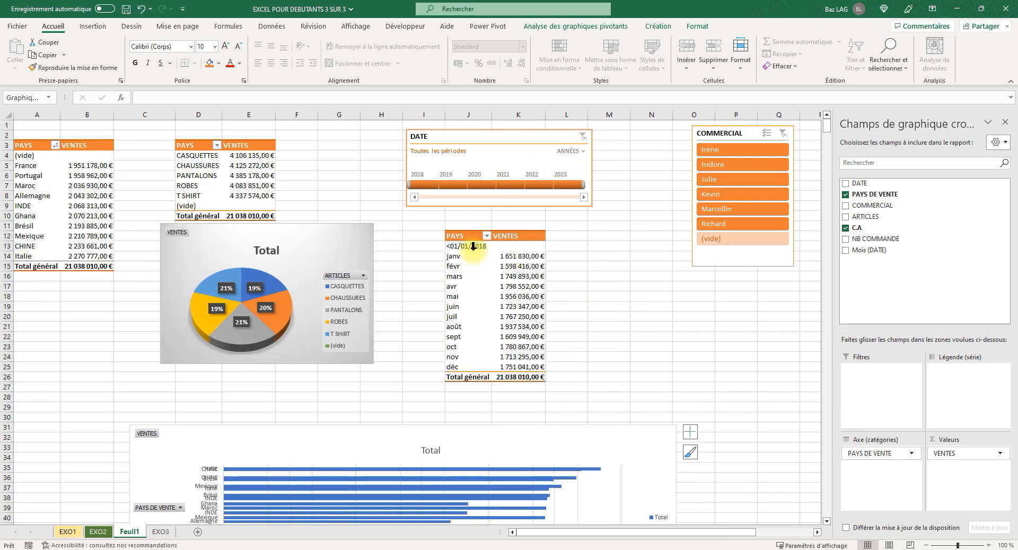
Step: Insert a 2D line chart of monthly VENTES from the date pivot table and move it off the pie chart
left_click_drag(473, 246, 492, 361)
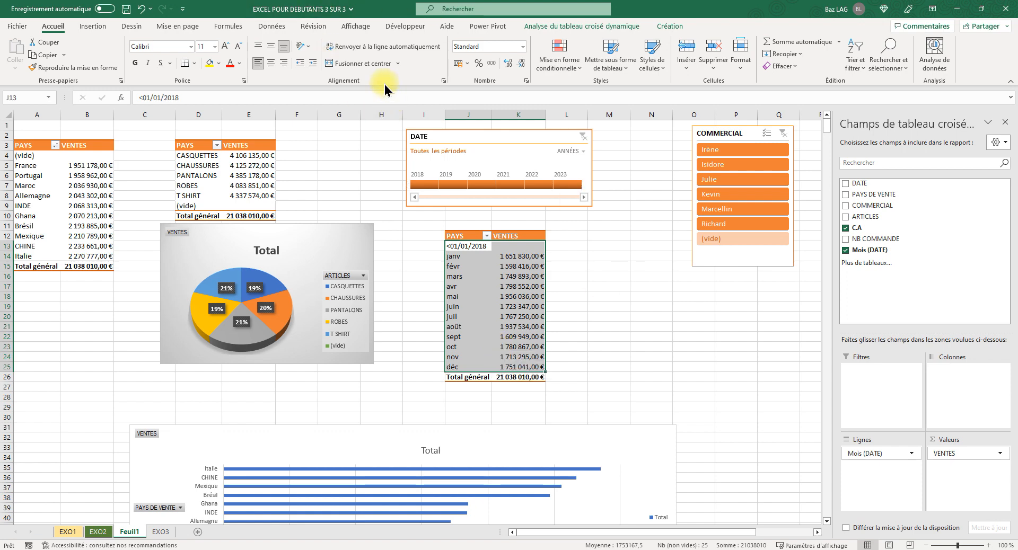
left_click(97, 27)
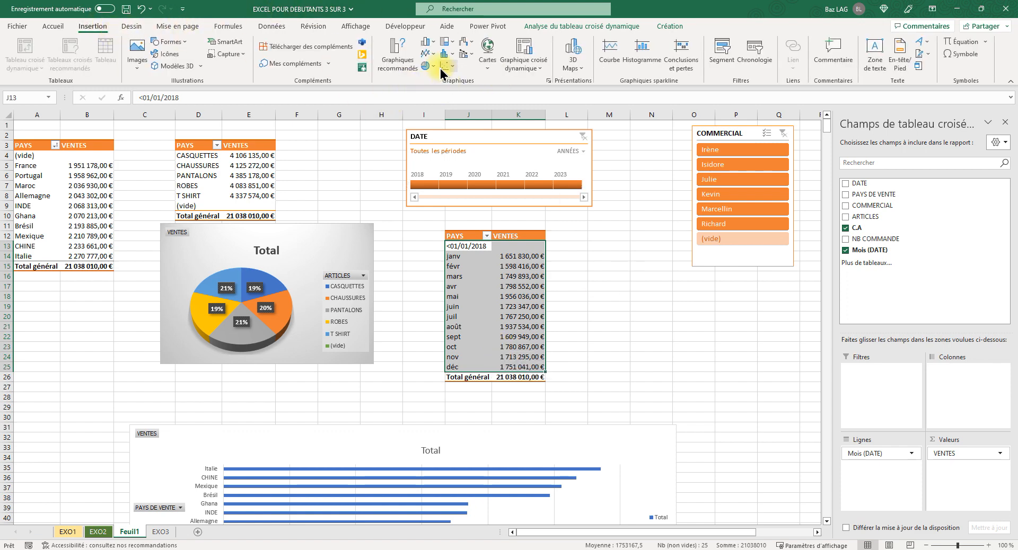
left_click(426, 55)
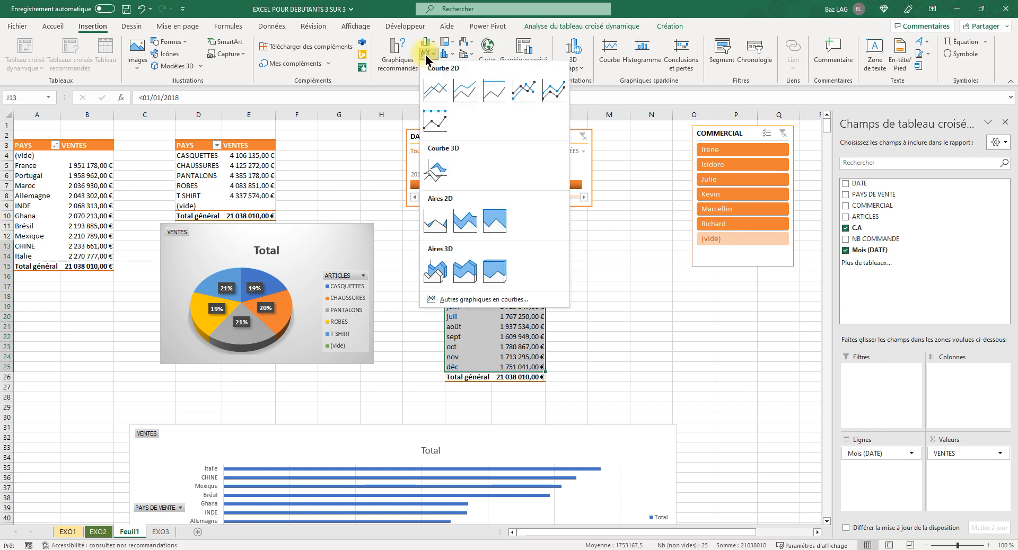
left_click(448, 89)
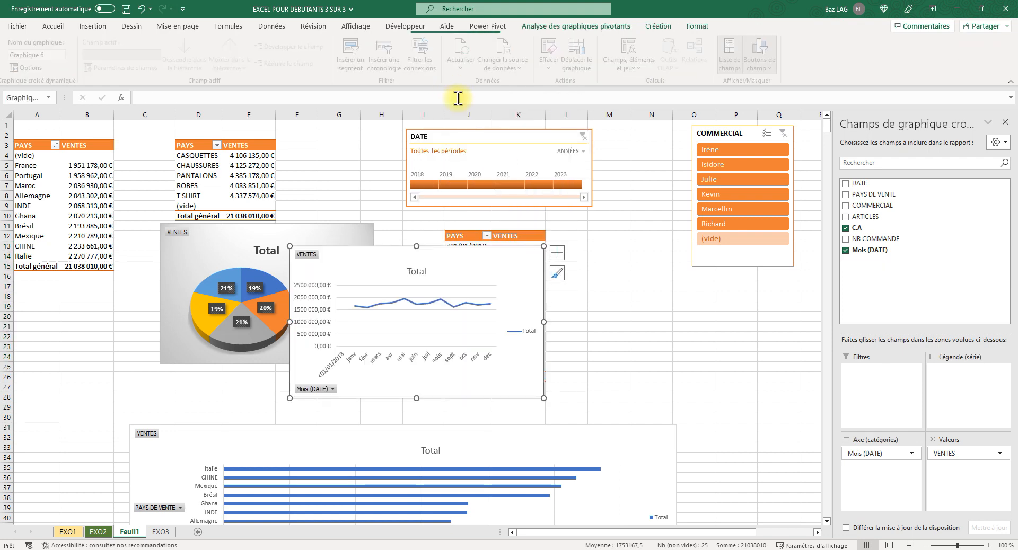
left_click_drag(421, 246, 586, 273)
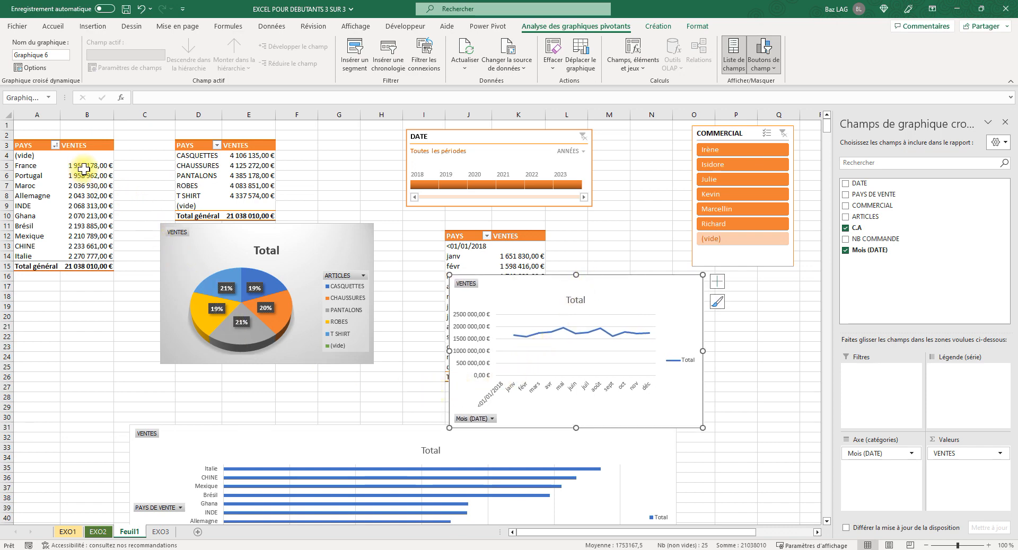
Step: Check how the line chart reacts to the DATE timeline filtered to 2018 and 2019, and clear the filter
left_click(429, 184)
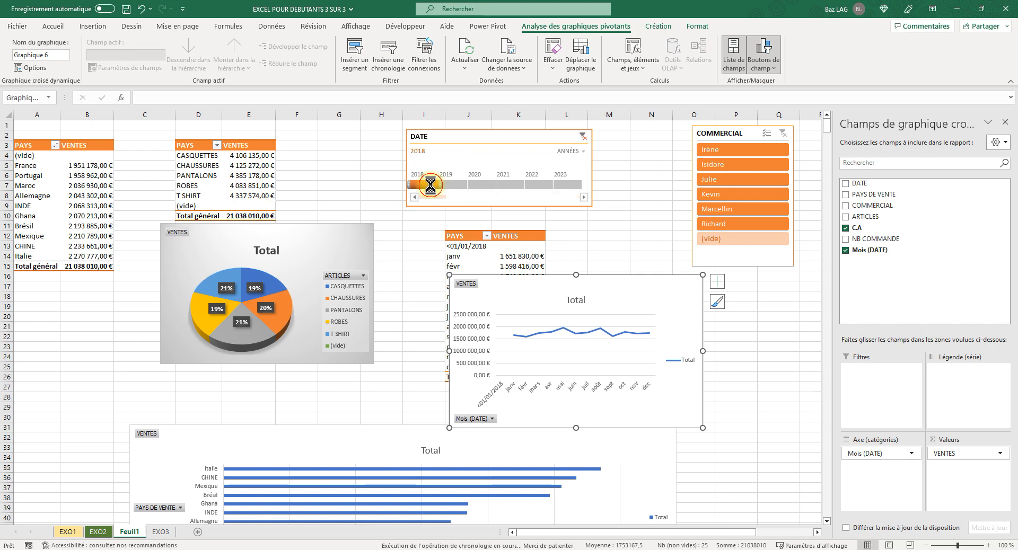
left_click(445, 187)
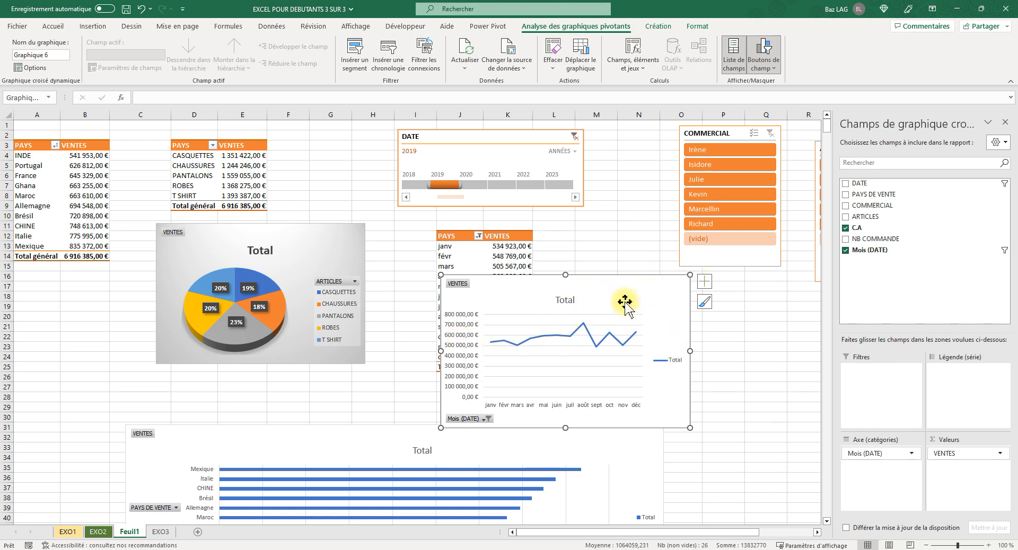
left_click(574, 137)
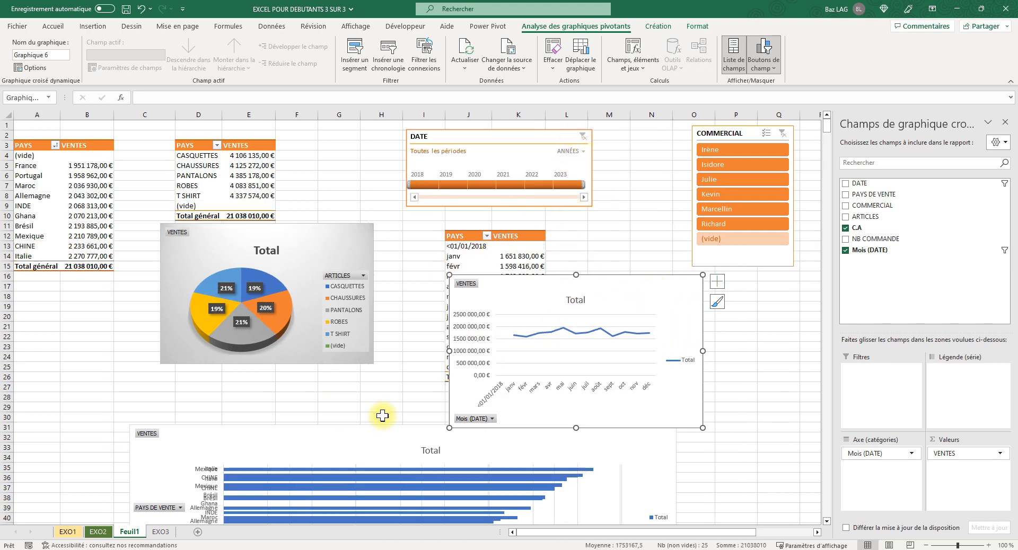
Step: Move the line chart clear of the monthly pivot table to about cell N19, and filter the DATE timeline to 2018 and 2019
left_click(651, 243)
left_click_drag(643, 285, 830, 316)
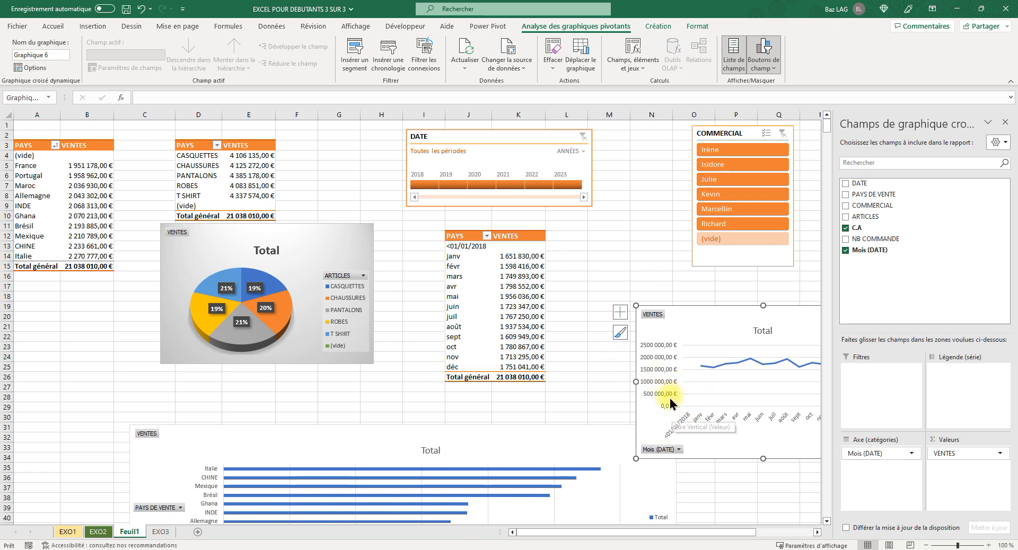
left_click(421, 184)
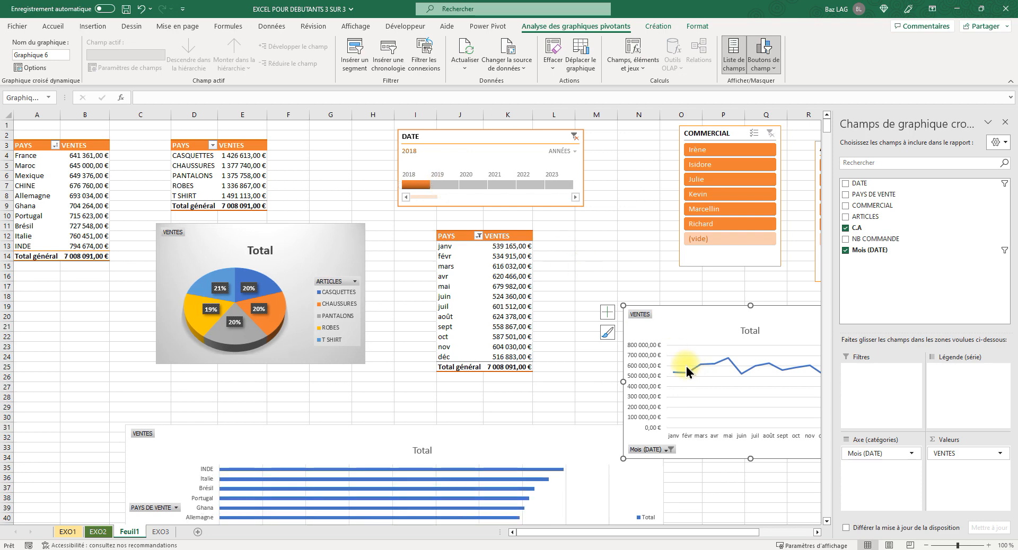
left_click(446, 186)
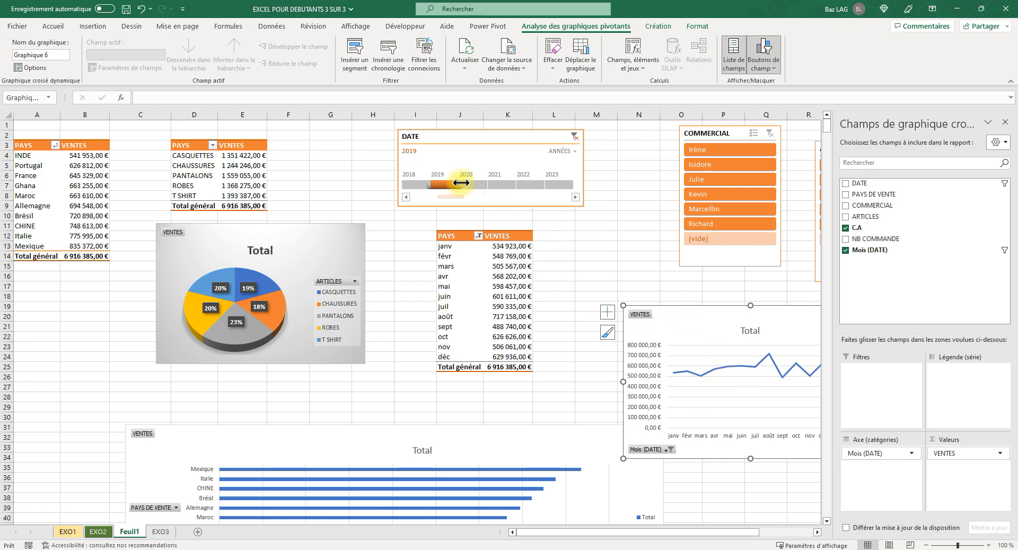
Step: Move the line chart closer to the monthly pivot table, at about cell L19, then filter the DATE timeline to 2020 and clear the filter
left_click_drag(733, 312, 652, 310)
left_click(480, 186)
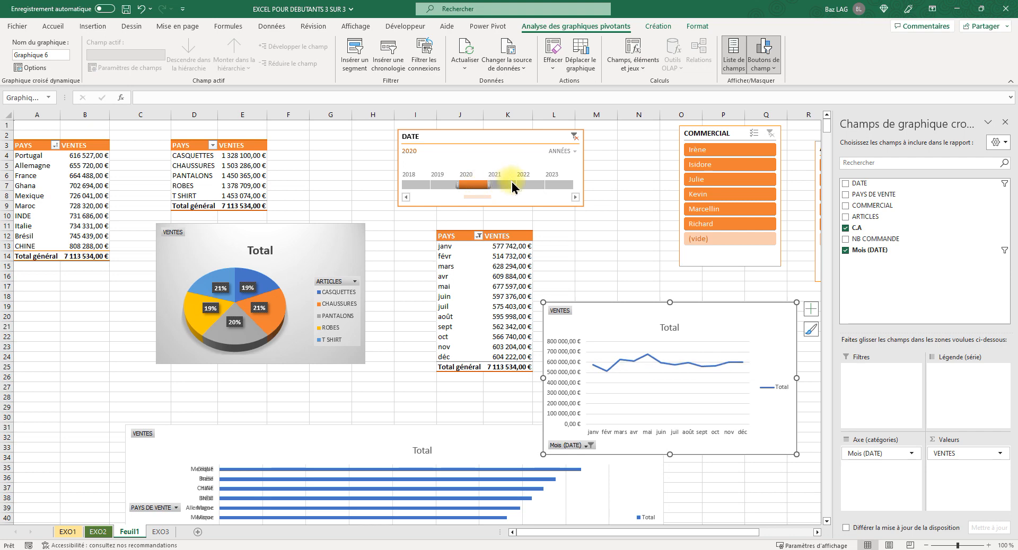
left_click(574, 137)
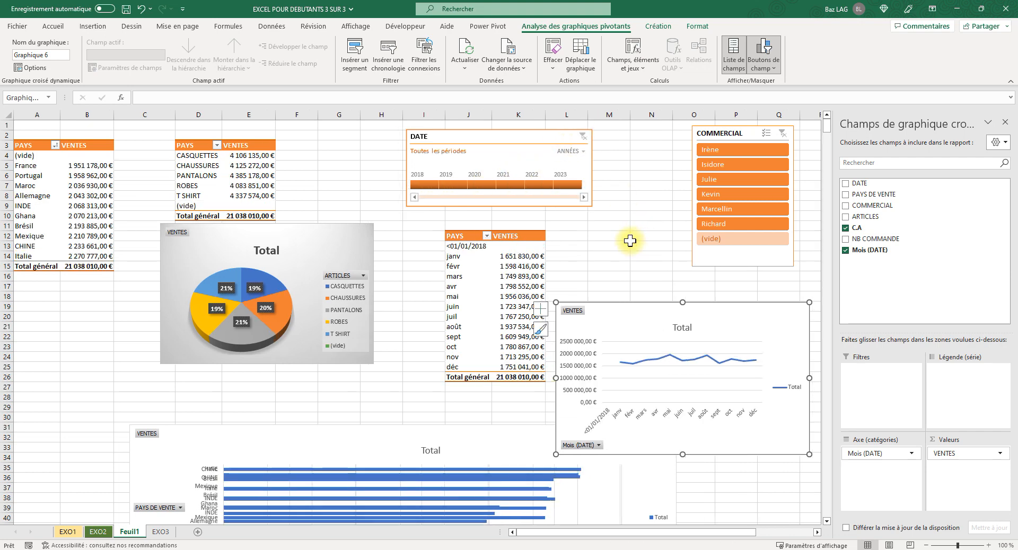
Step: Set the minimum bound of the line chart's vertical axis to 400000
left_click(577, 361)
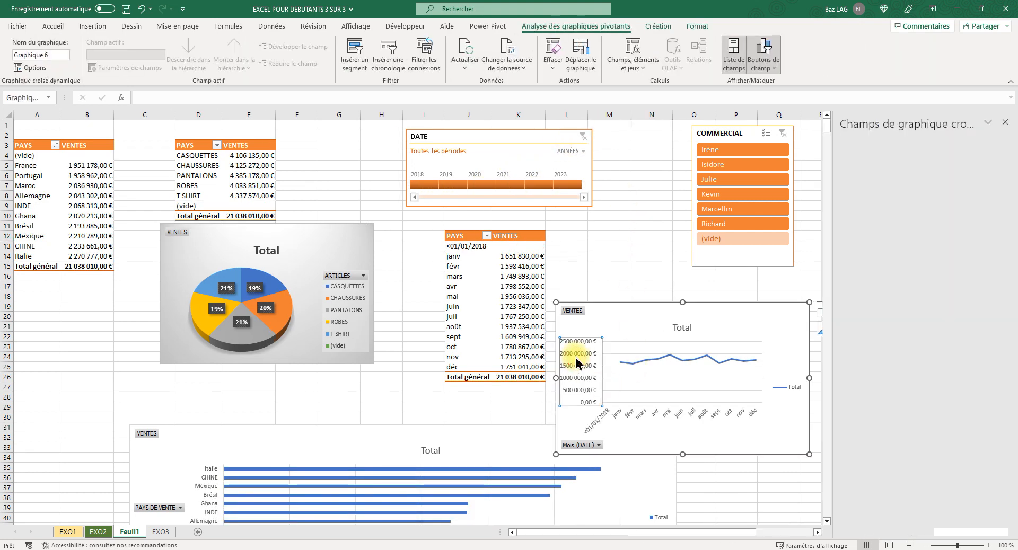
double_click(576, 361)
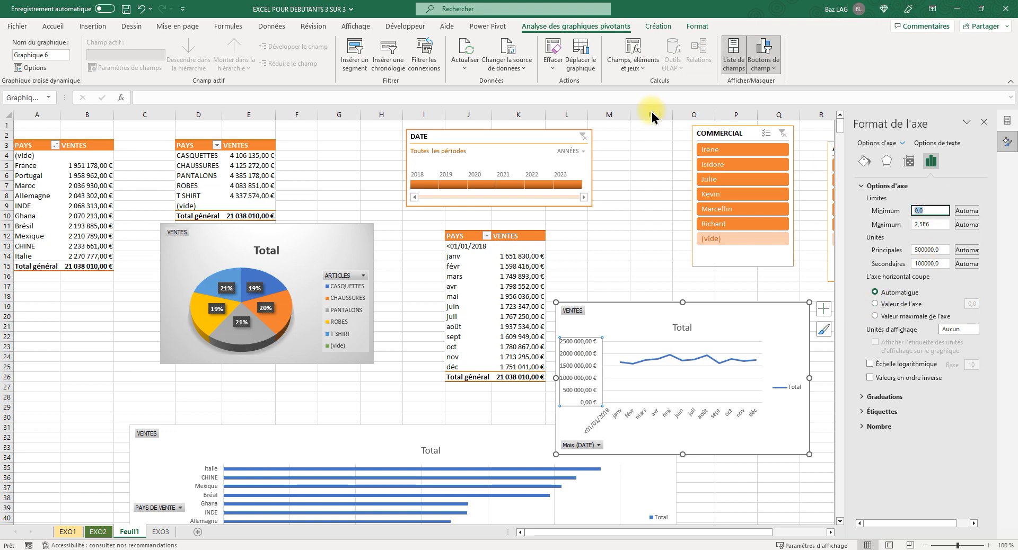
type("40")
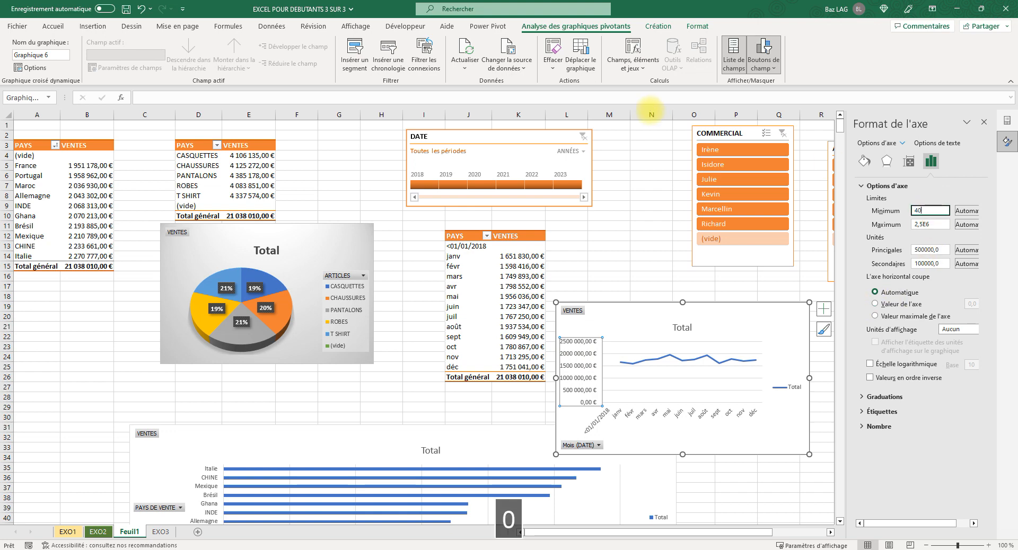
type("0")
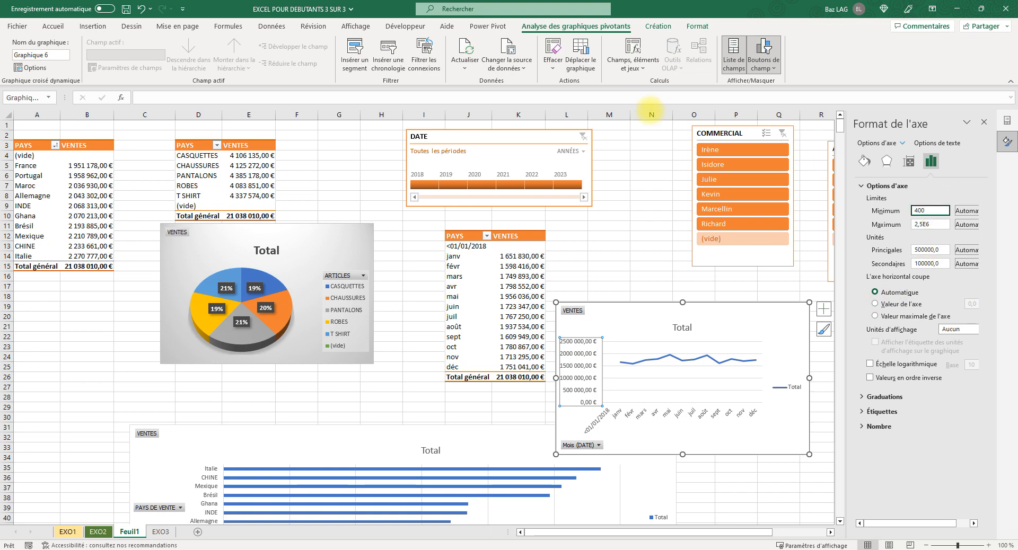
type("000")
key("Return")
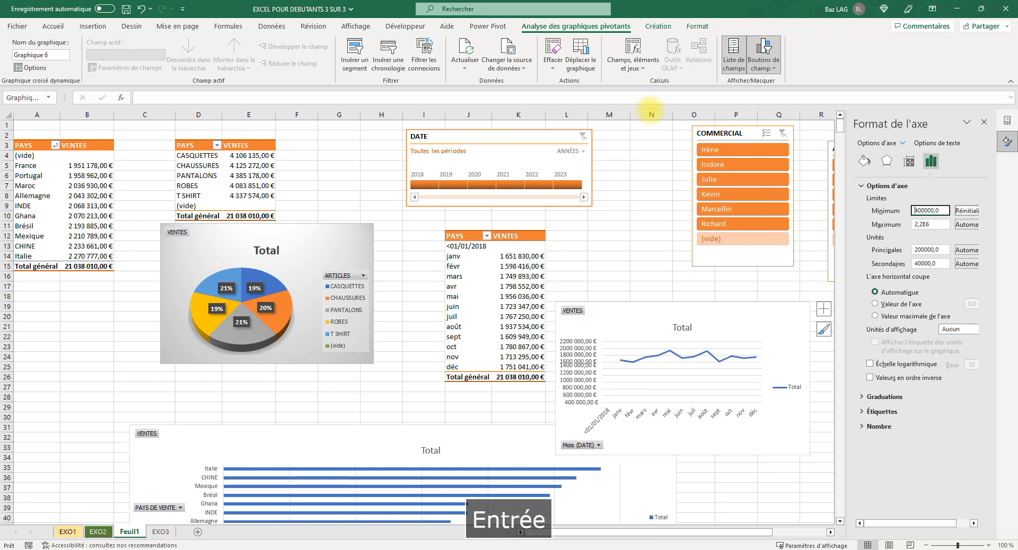
Step: Check the line chart's rescaled axis by filtering the DATE timeline to 2018, 2019 and 2020, and clear the filter
left_click(428, 186)
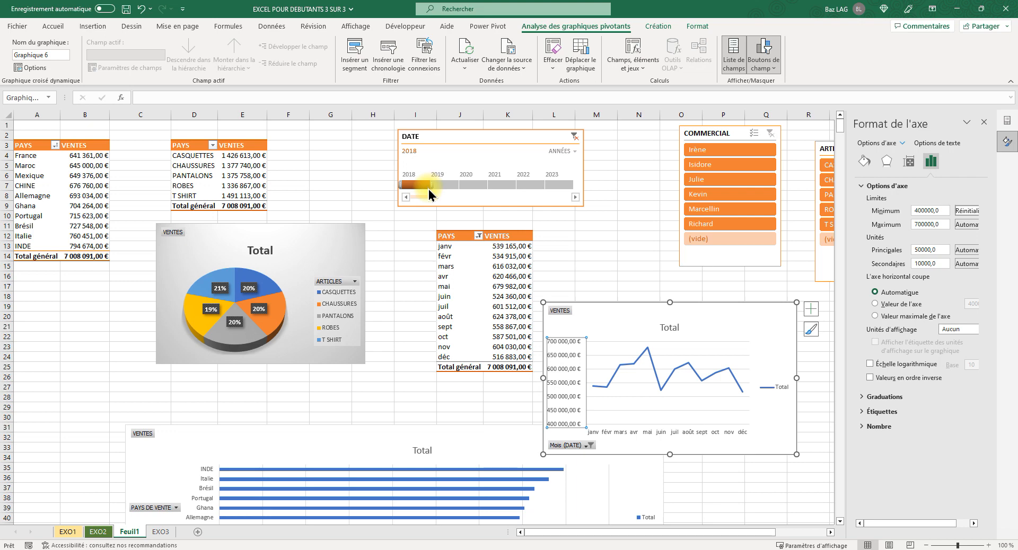
left_click(453, 186)
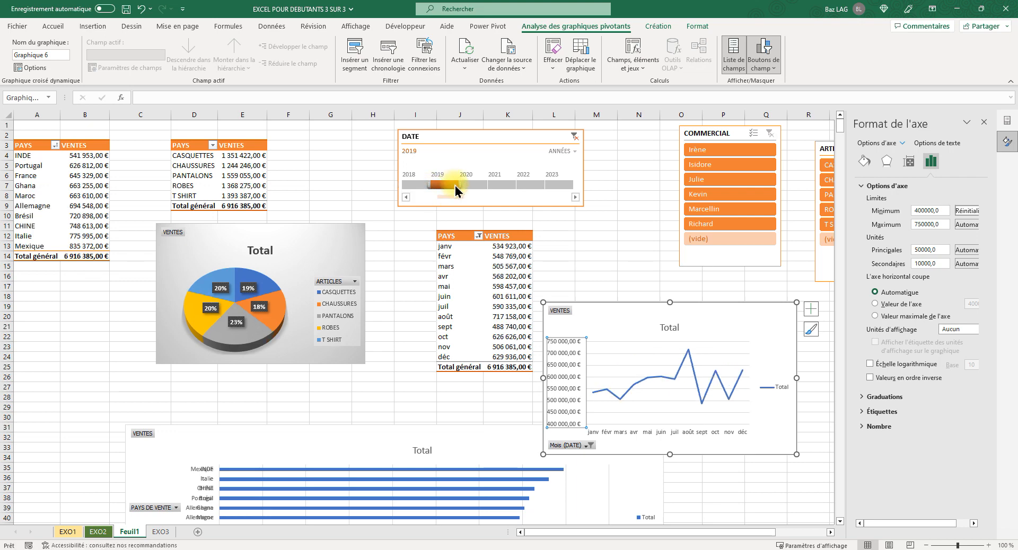
left_click(475, 187)
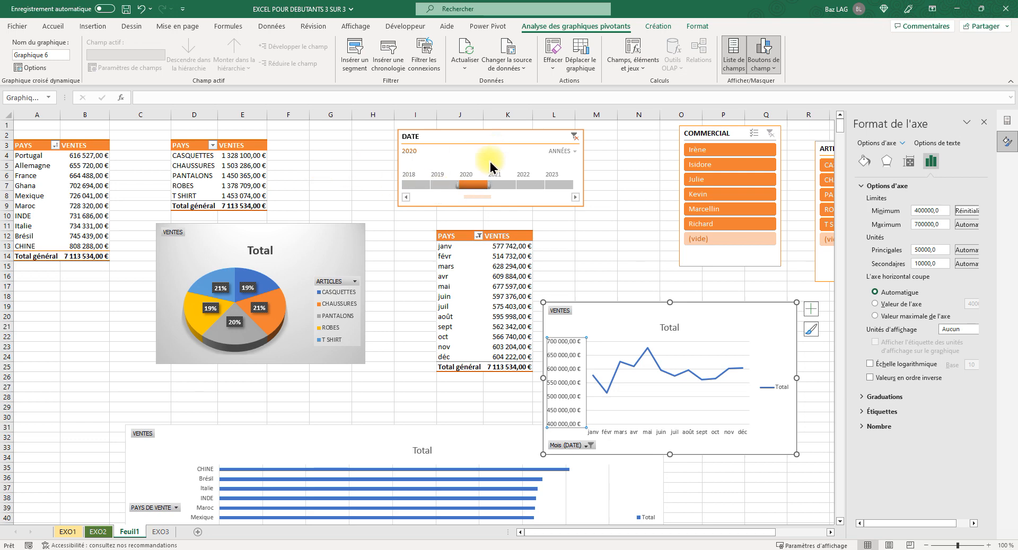
left_click(495, 185)
left_click(425, 185)
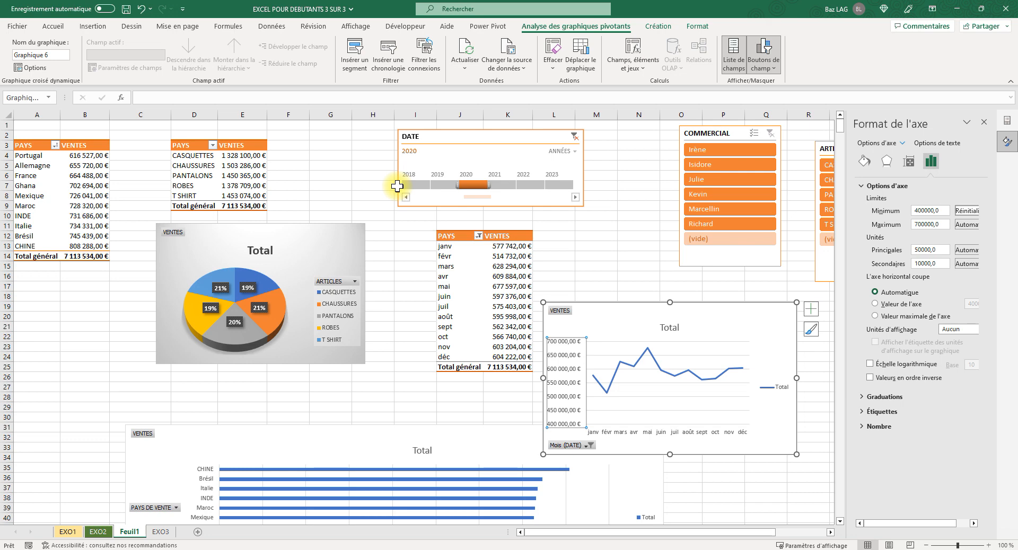
left_click(576, 139)
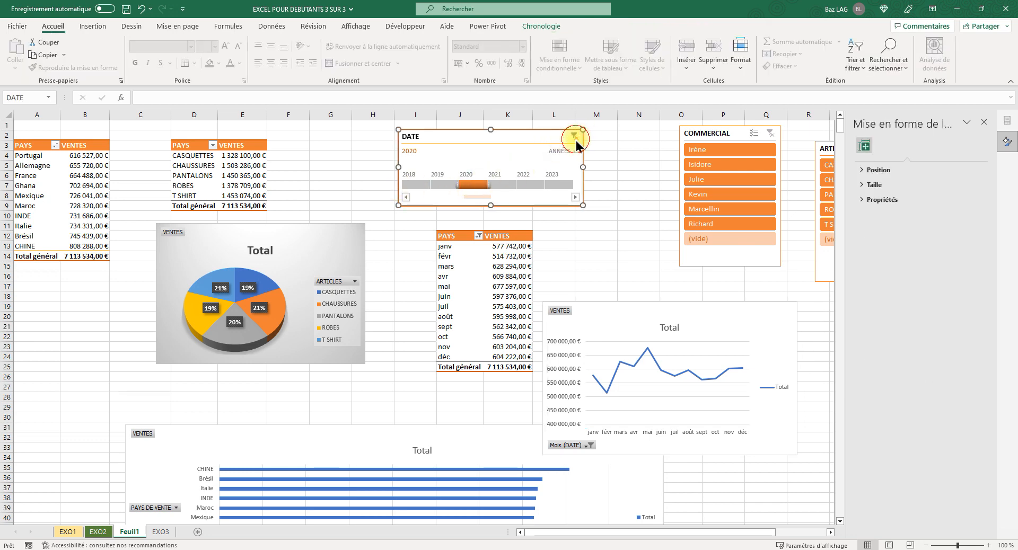
left_click(575, 138)
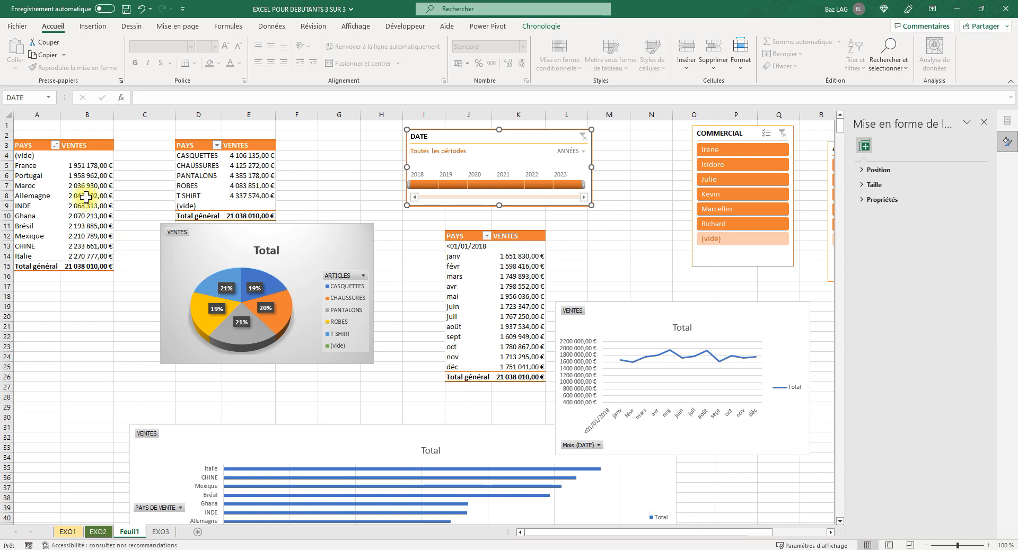
Step: Compare the country, article and monthly pivot tables and their charts by switching the DATE timeline between 2018, 2019 and 2020, and clear the filter
mouse_move(92, 166)
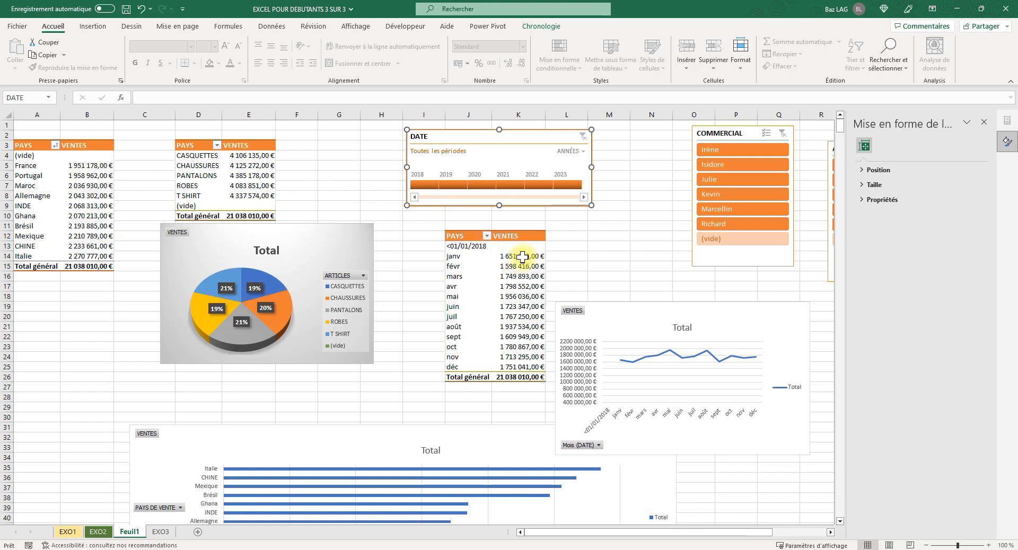
mouse_move(522, 257)
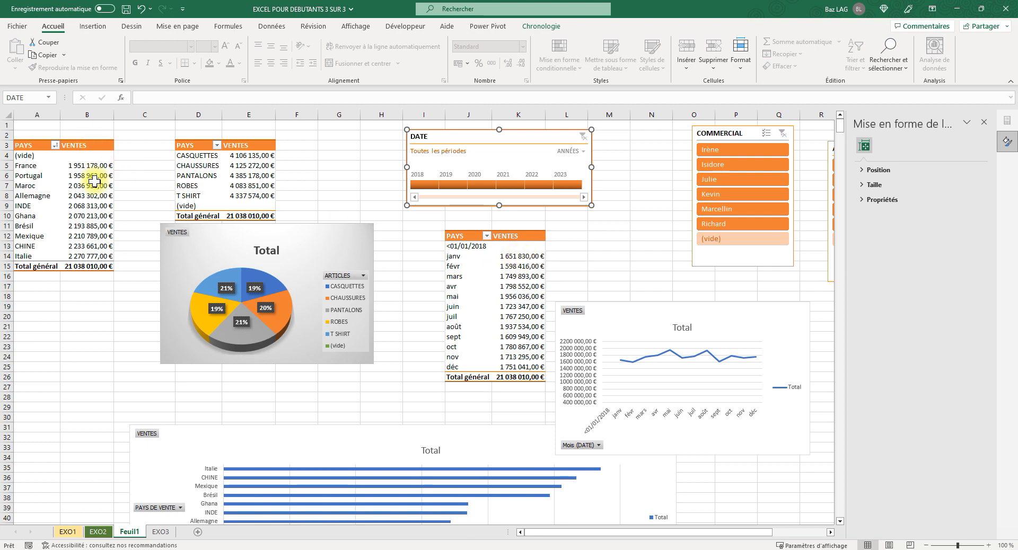
mouse_move(93, 186)
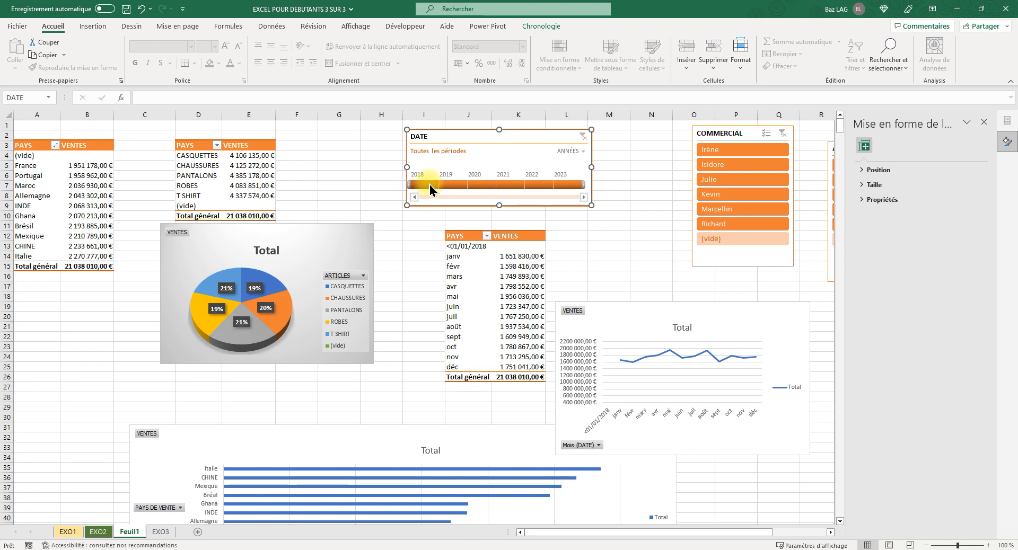
left_click(446, 185)
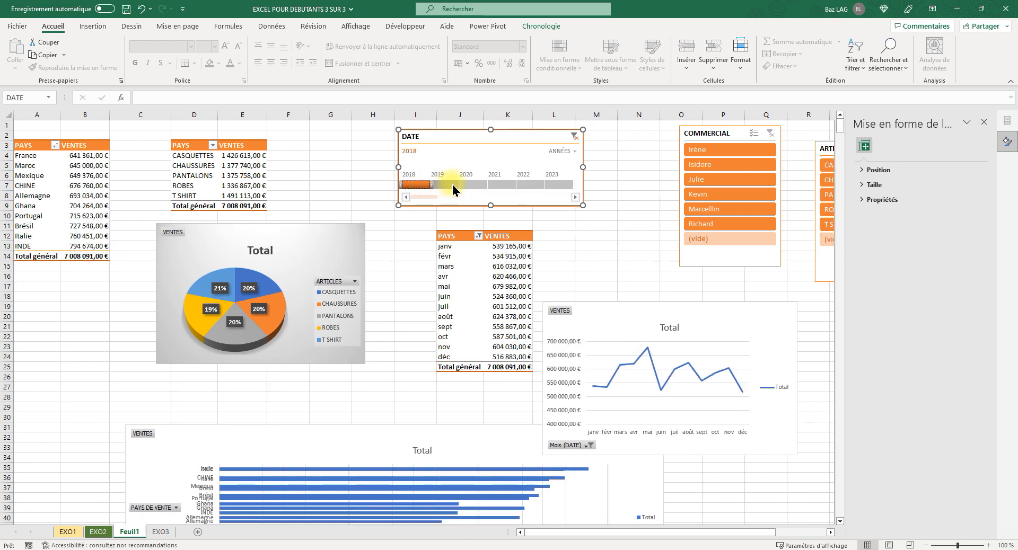
left_click(477, 184)
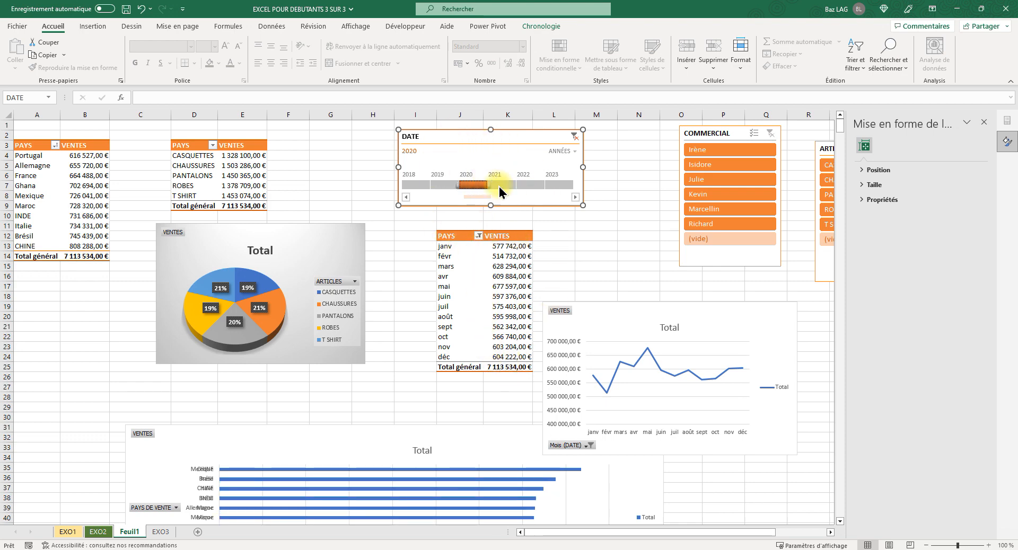
left_click(447, 185)
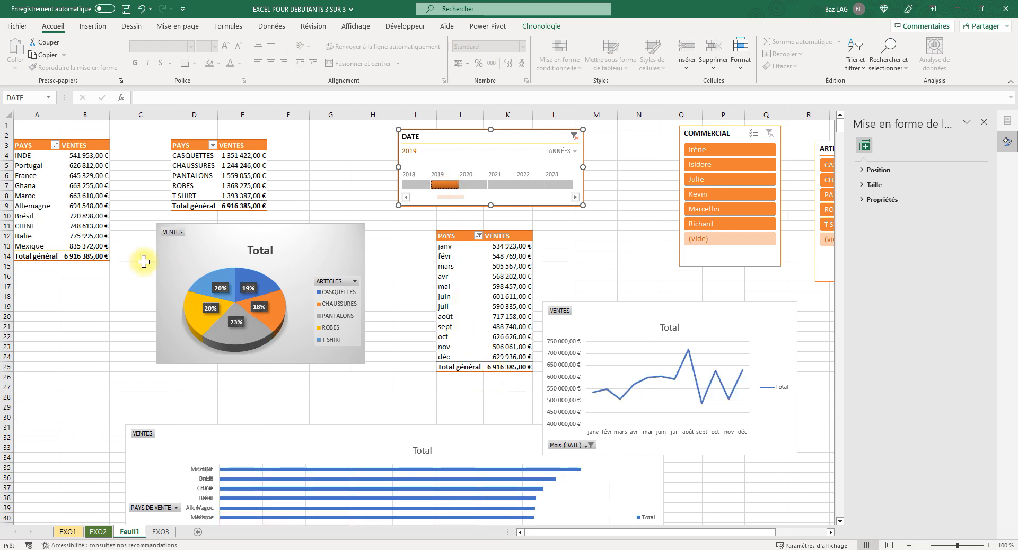
mouse_move(232, 187)
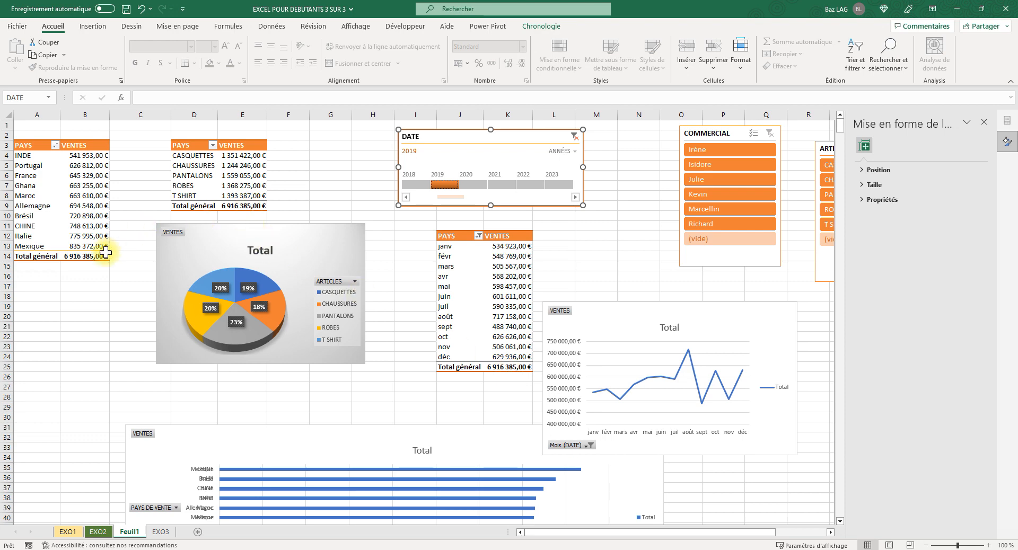
left_click(410, 185)
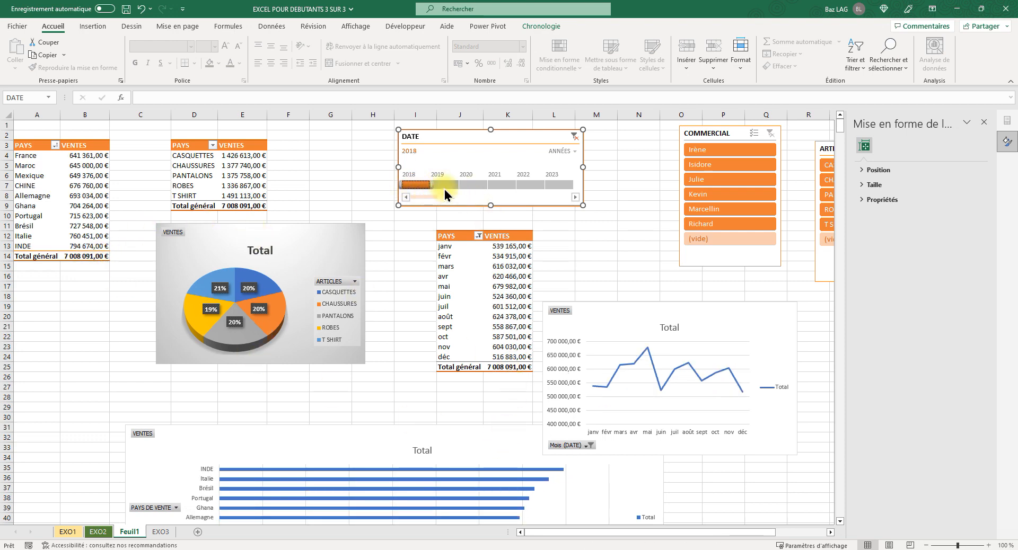
left_click(579, 137)
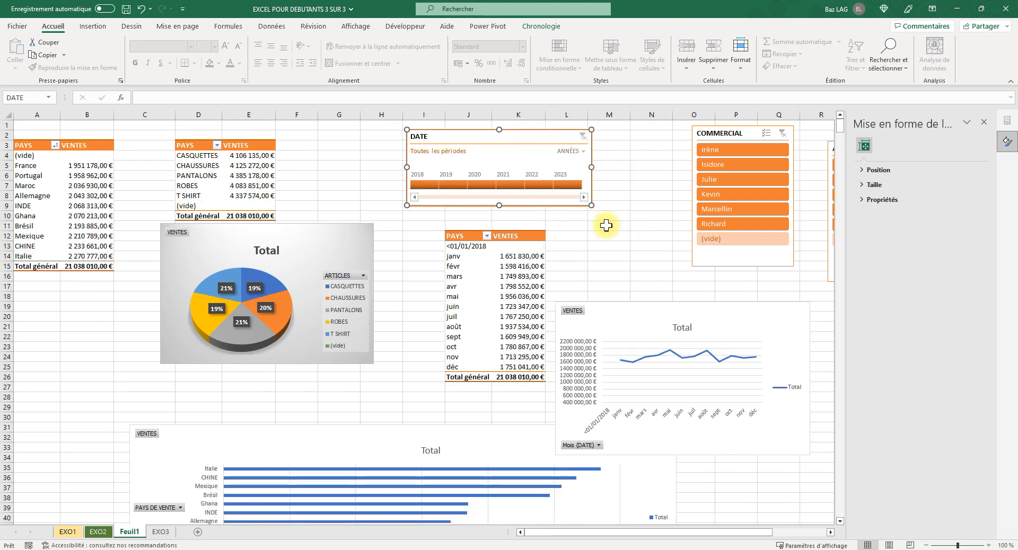
Step: Close the formatting pane and move the ARTICLES slicer beside the COMMERCIAL slicer, roughly level with it
left_click(636, 236)
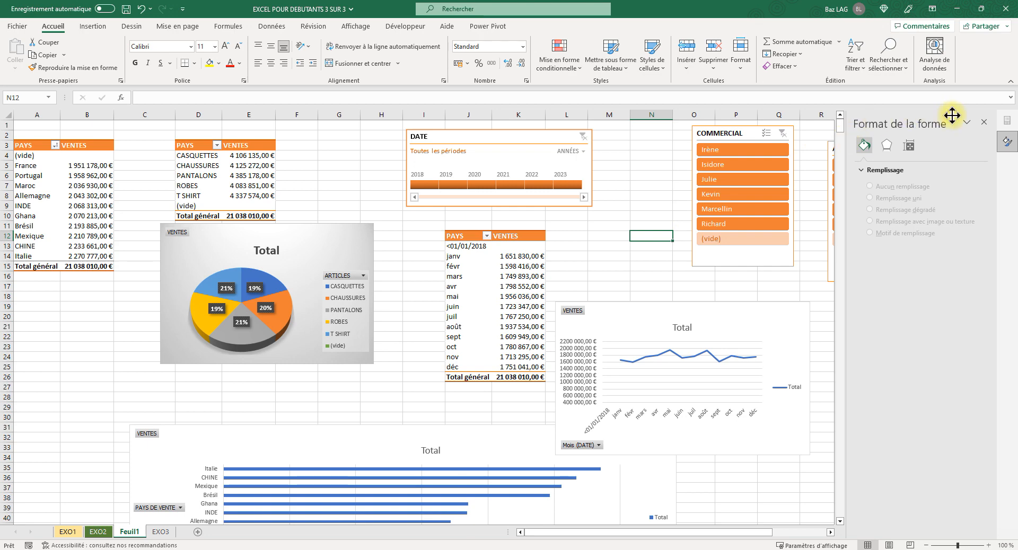
left_click(983, 122)
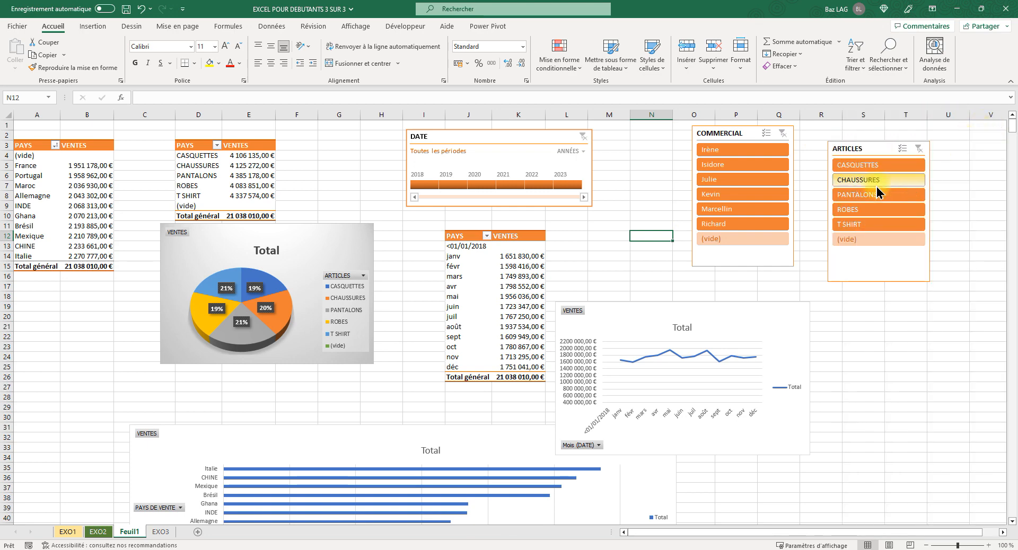
left_click_drag(873, 148, 854, 134)
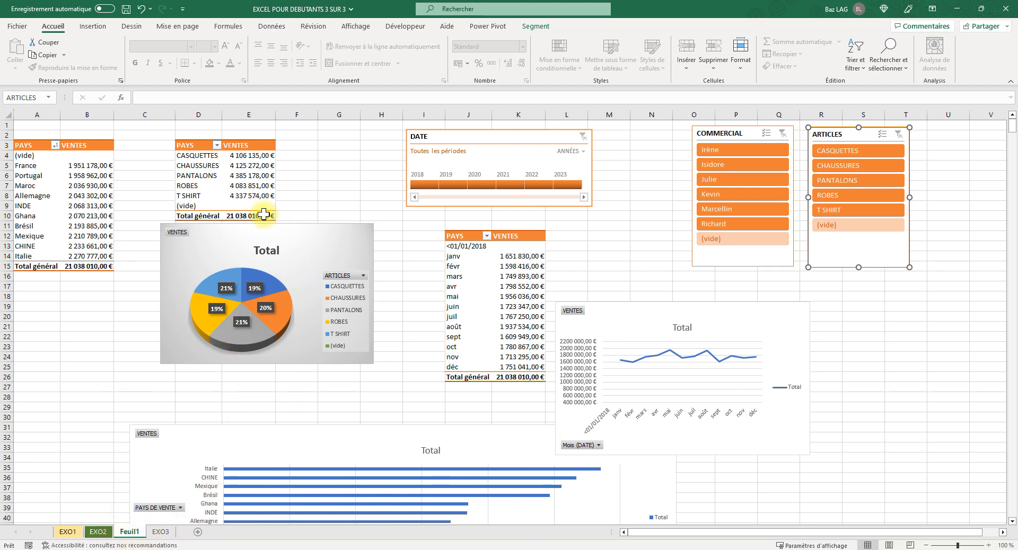
Step: Compare the source data on EXO3 with the dashboard on Feuil1, ending on Feuil1
left_click(162, 532)
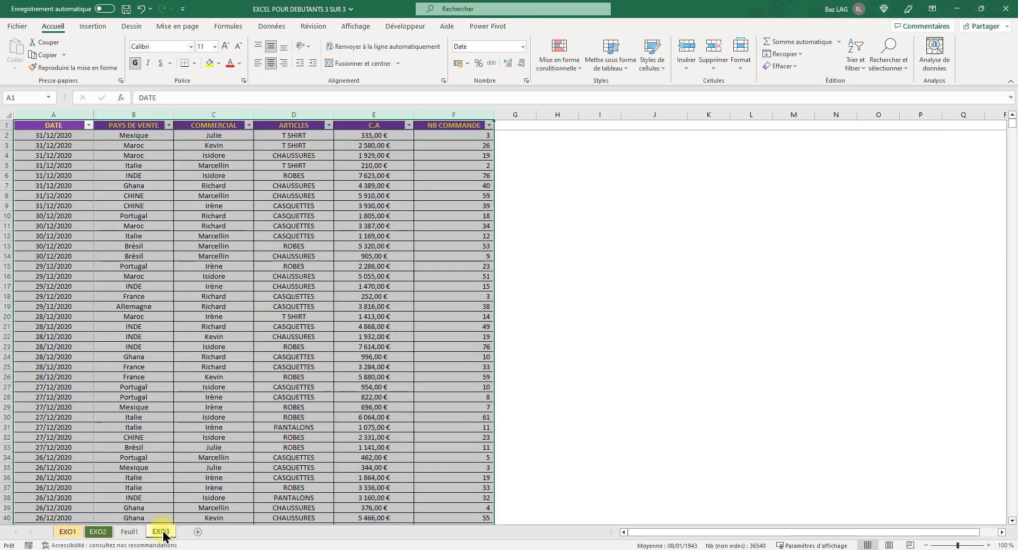
left_click(129, 532)
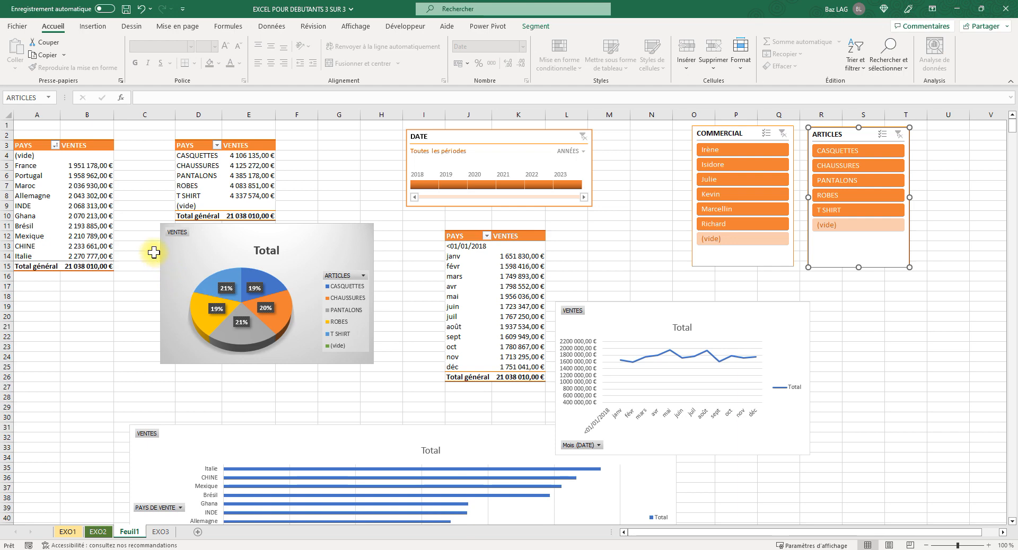
left_click(163, 533)
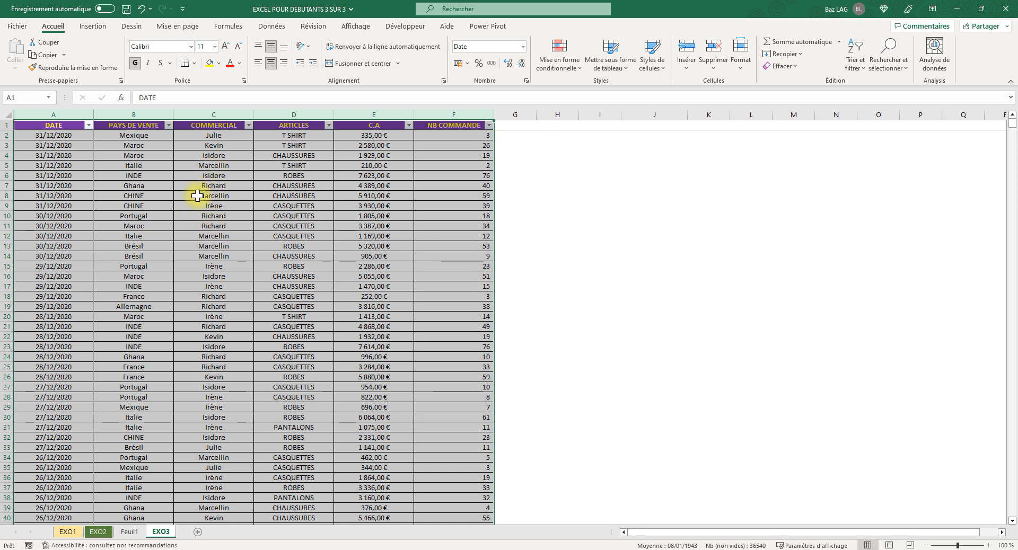
left_click(129, 532)
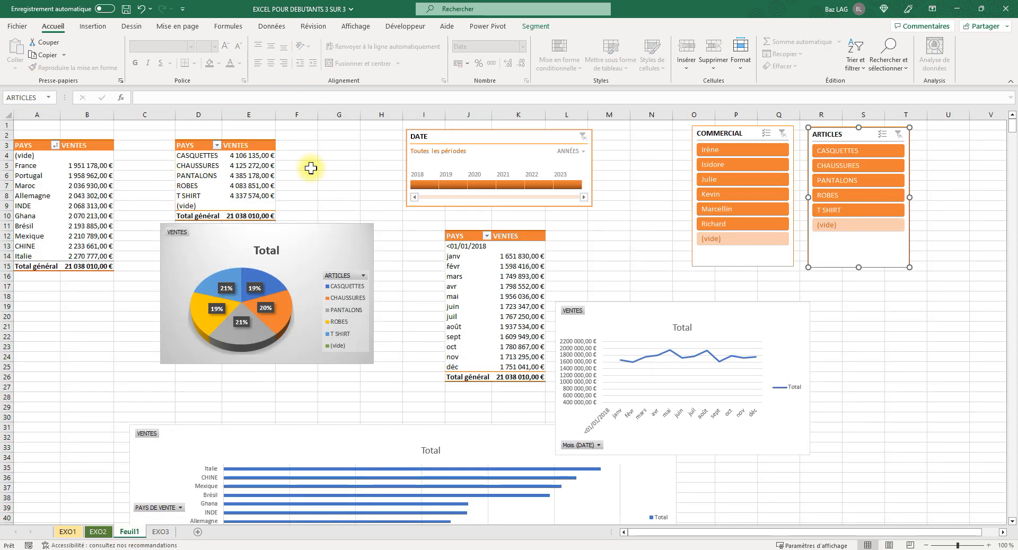